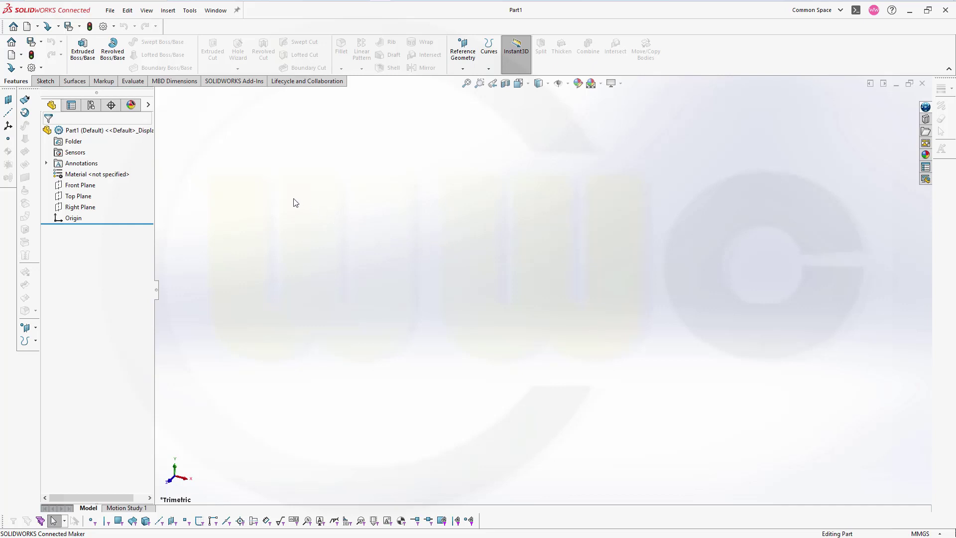
# - Start a 3D sketch and draw a five-point spline from the origin, placing its first points on the XY plane and the last two on YZ
pyautogui.click(49, 83)
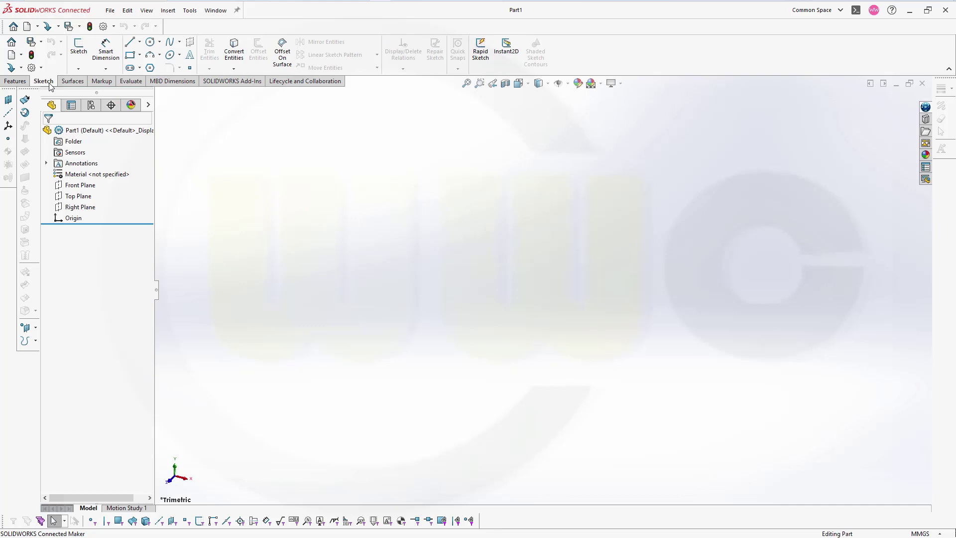
pyautogui.click(79, 70)
pyautogui.click(92, 92)
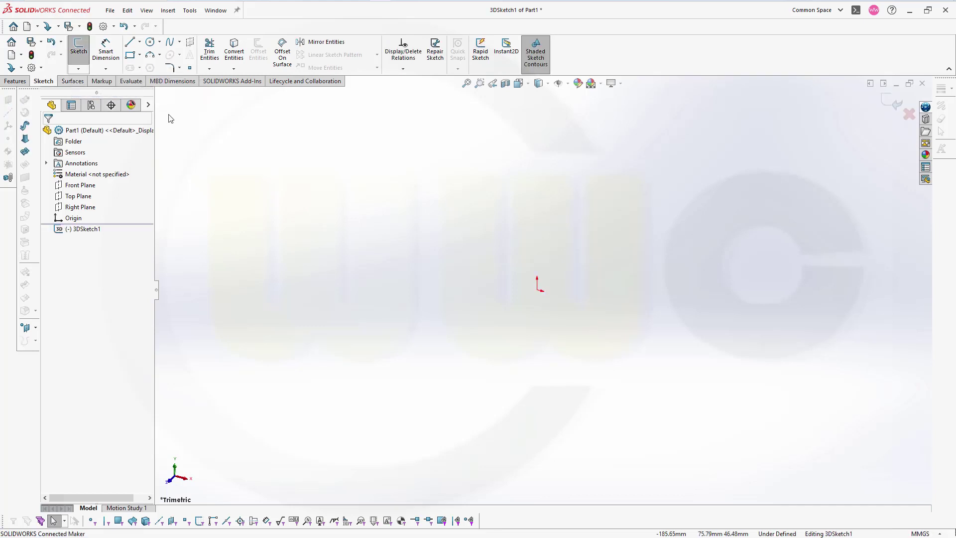
pyautogui.click(170, 42)
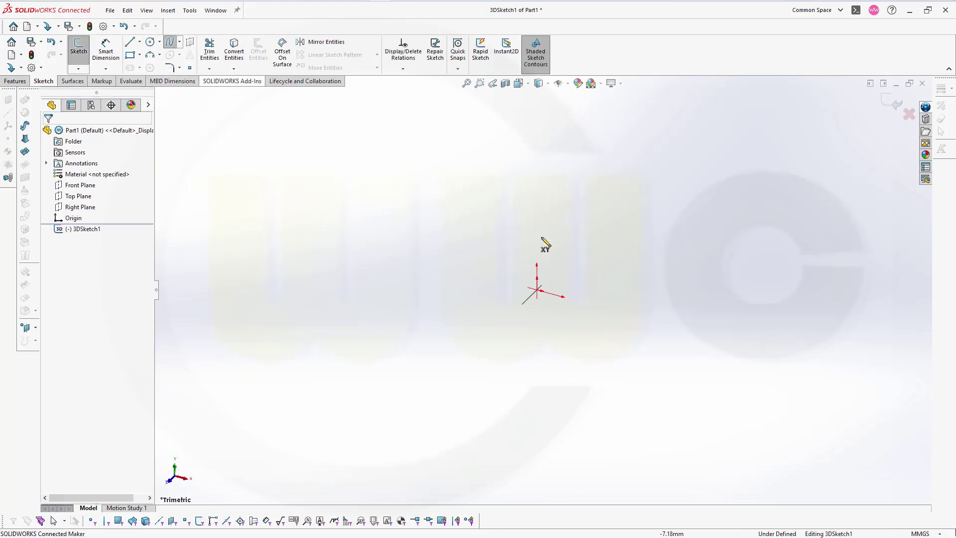
pyautogui.click(537, 290)
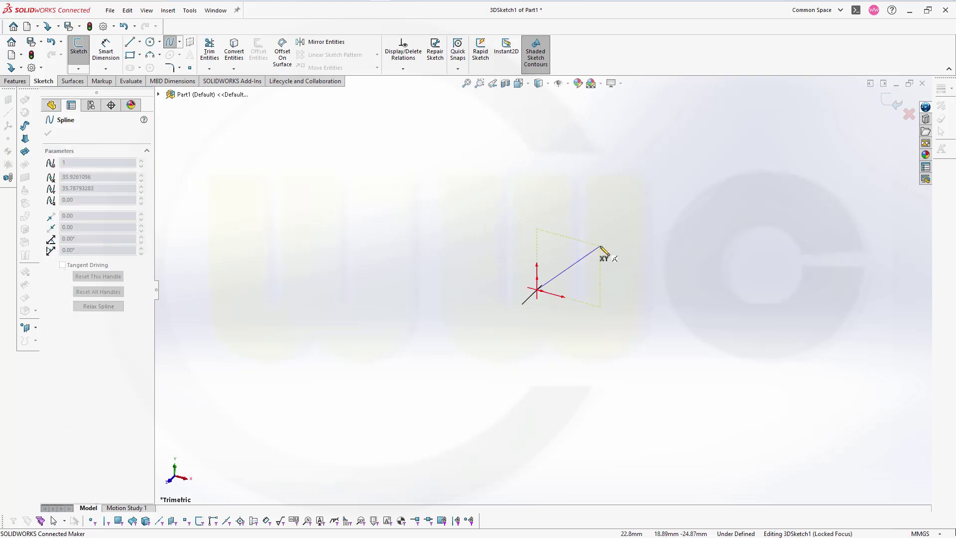
pyautogui.click(637, 216)
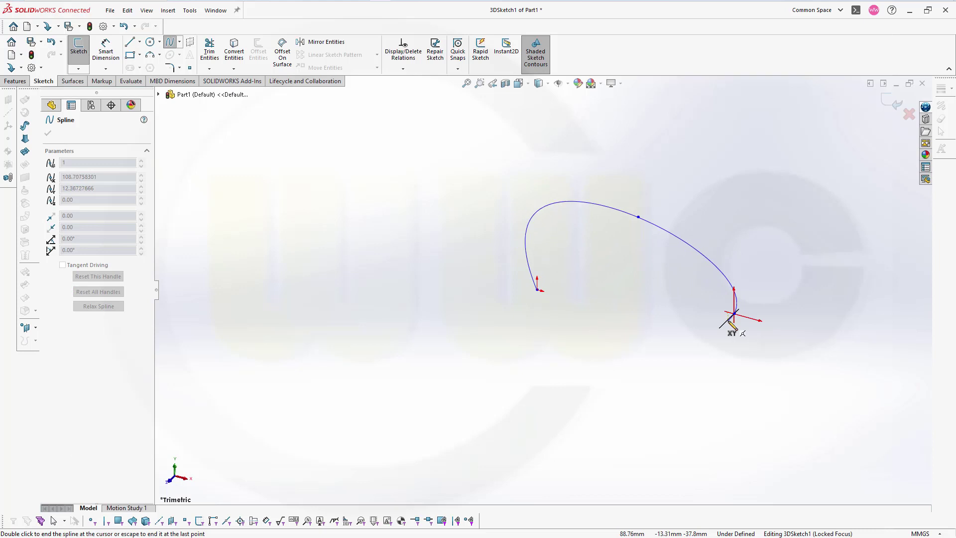
pyautogui.moveTo(734, 323); pyautogui.dragTo(653, 309, button='middle')
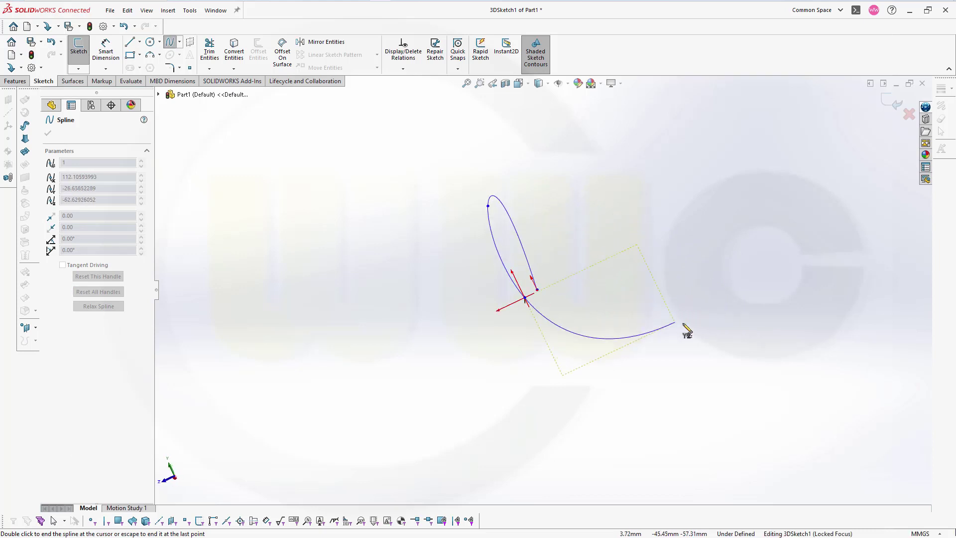
pyautogui.click(701, 332)
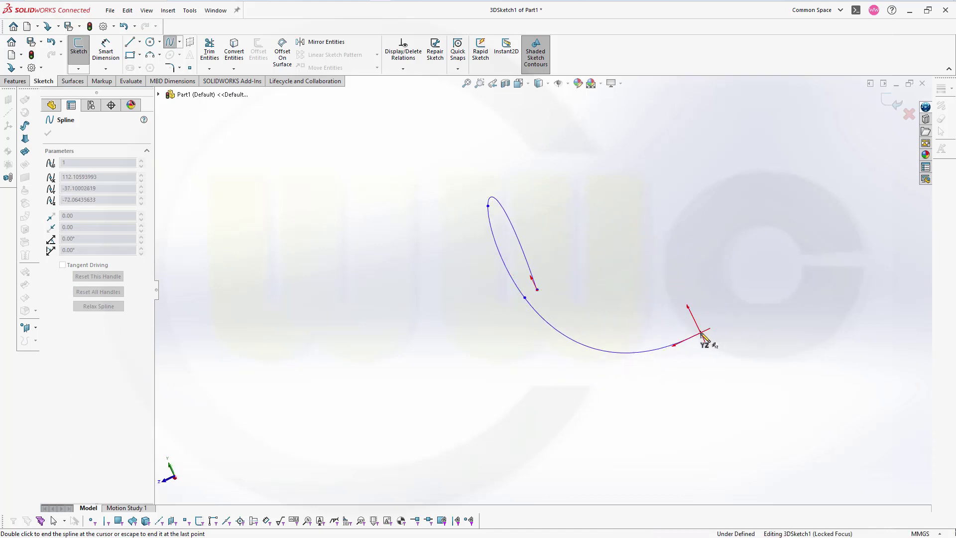
pyautogui.click(765, 272)
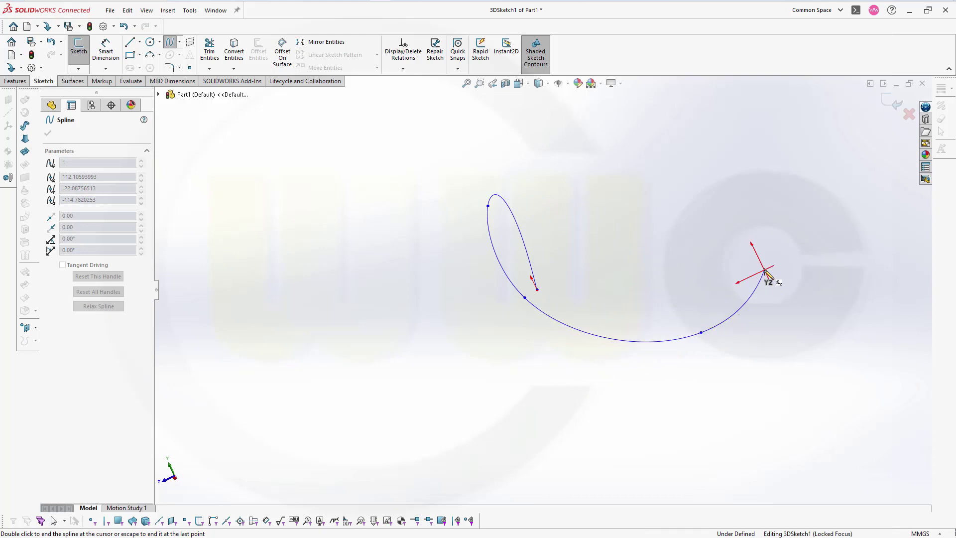
pyautogui.rightClick(765, 271)
pyautogui.click(787, 277)
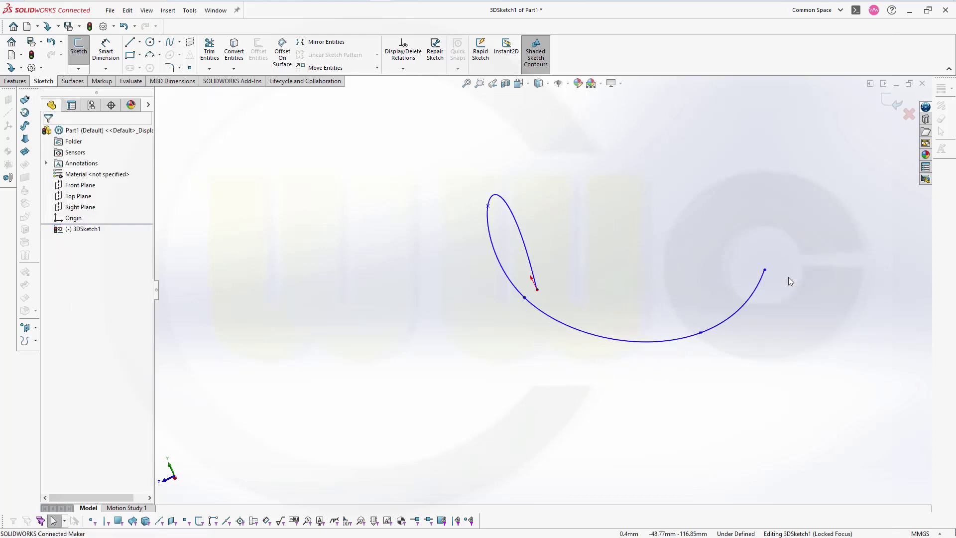
# - Dimension the distance between the spline's two endpoints as 200 mm and exit the 3D sketch
pyautogui.moveTo(563, 295); pyautogui.dragTo(805, 247, button='middle')
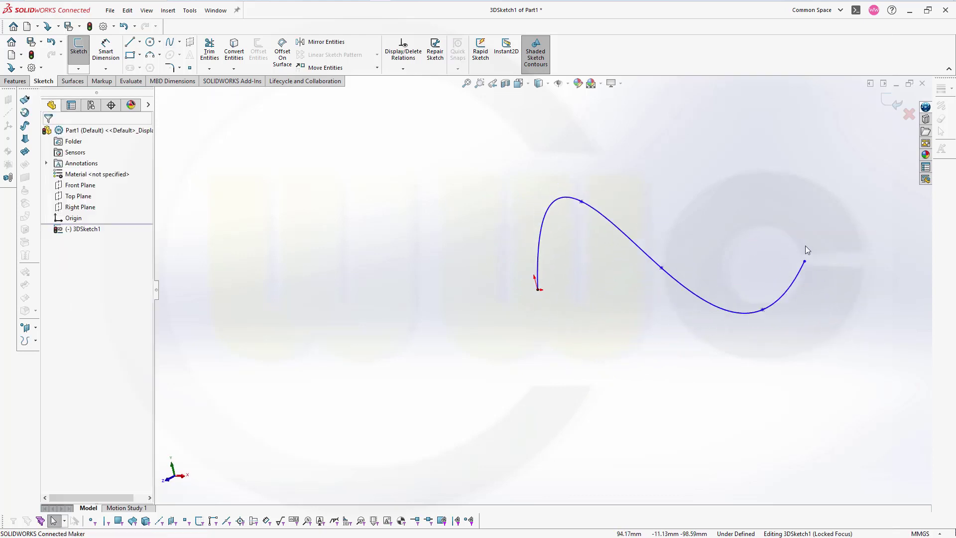
pyautogui.click(107, 49)
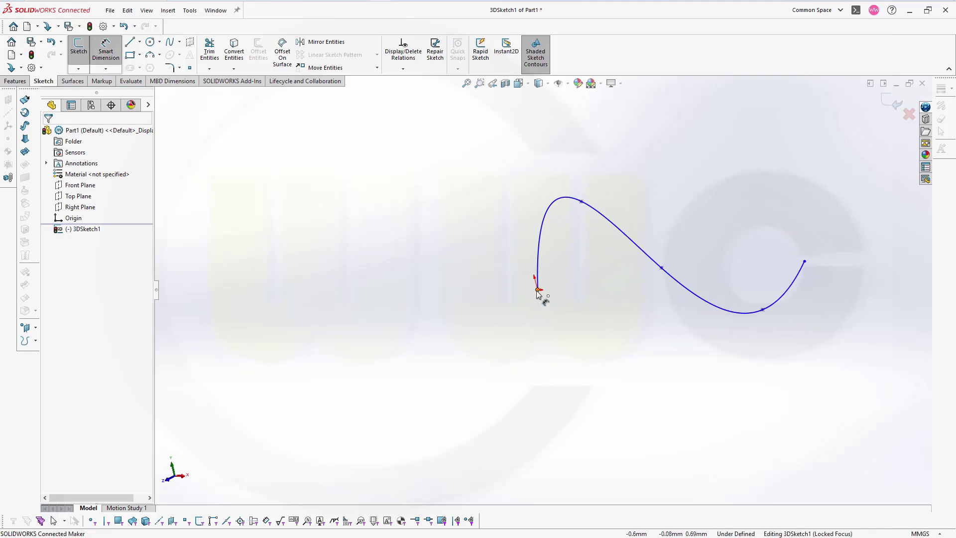
pyautogui.click(538, 291)
pyautogui.click(805, 261)
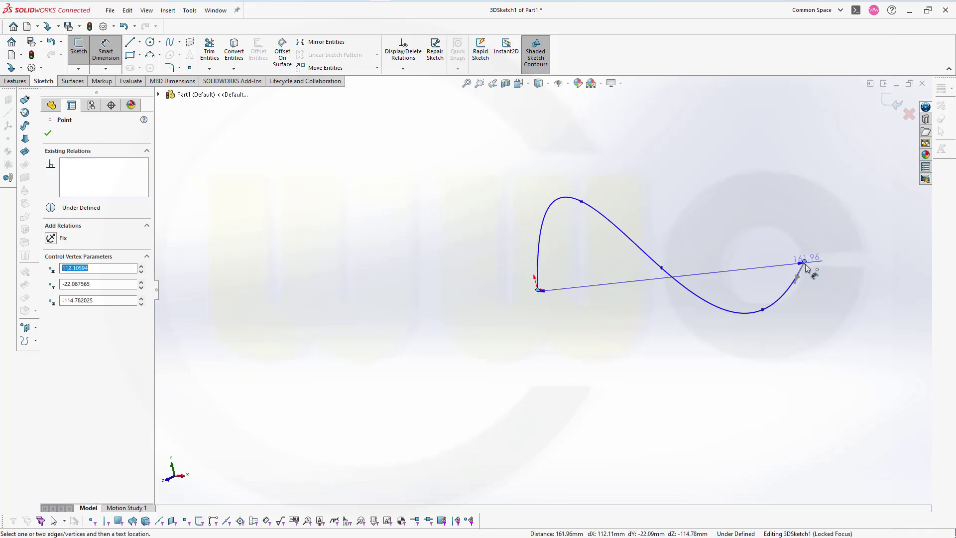
pyautogui.click(695, 351)
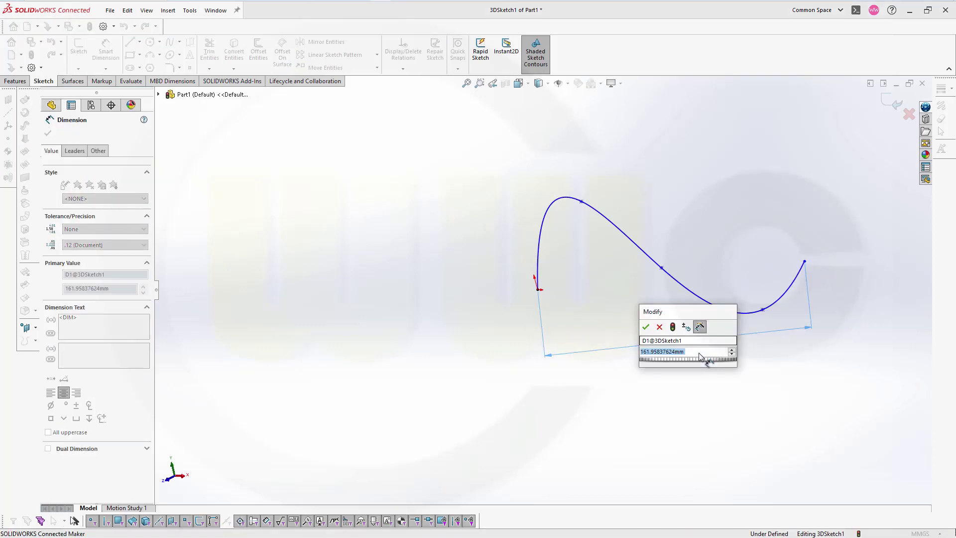
pyautogui.write('200')
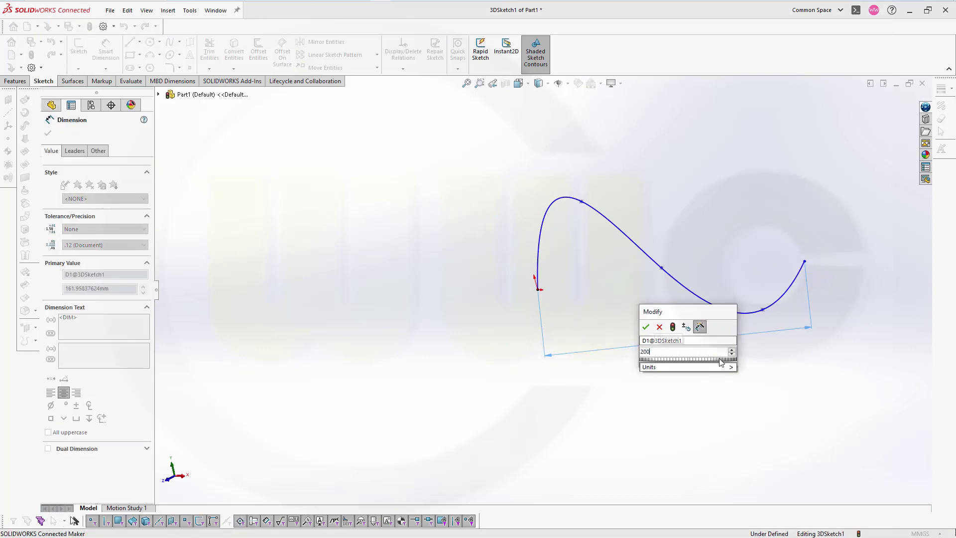
pyautogui.press('Return')
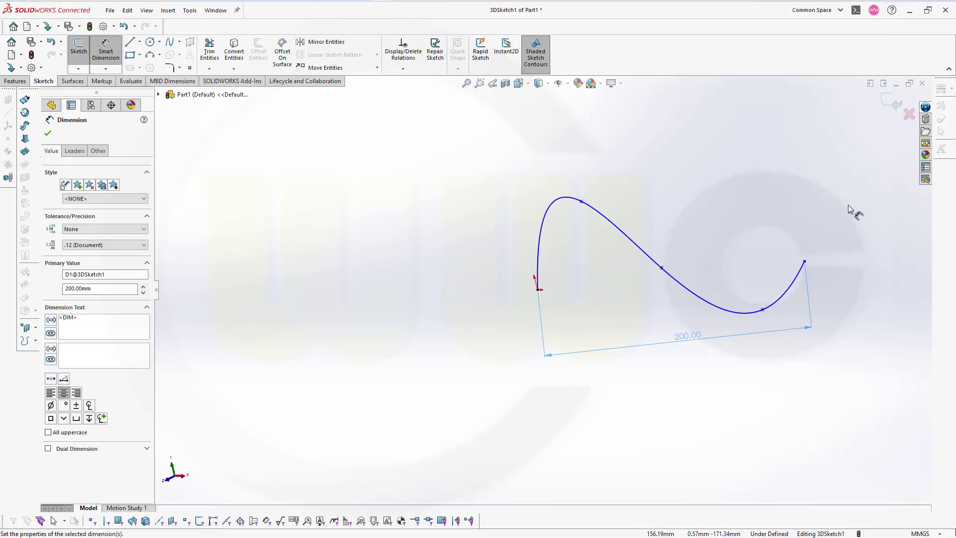
pyautogui.click(892, 103)
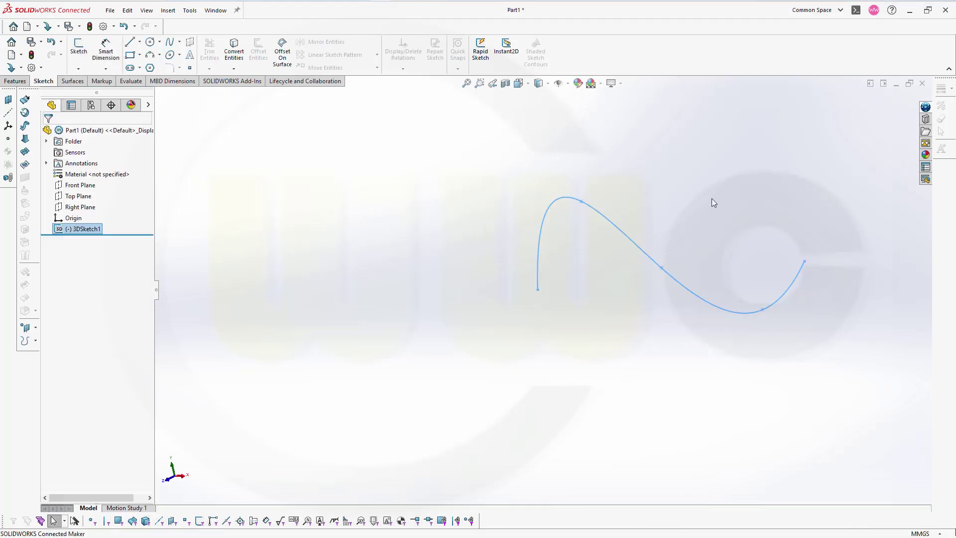
# - Create a reference plane perpendicular to the spline and coincident with its start point at the origin
pyautogui.moveTo(684, 217); pyautogui.dragTo(687, 244, button='middle')
pyautogui.scroll(-2, 688, 244)
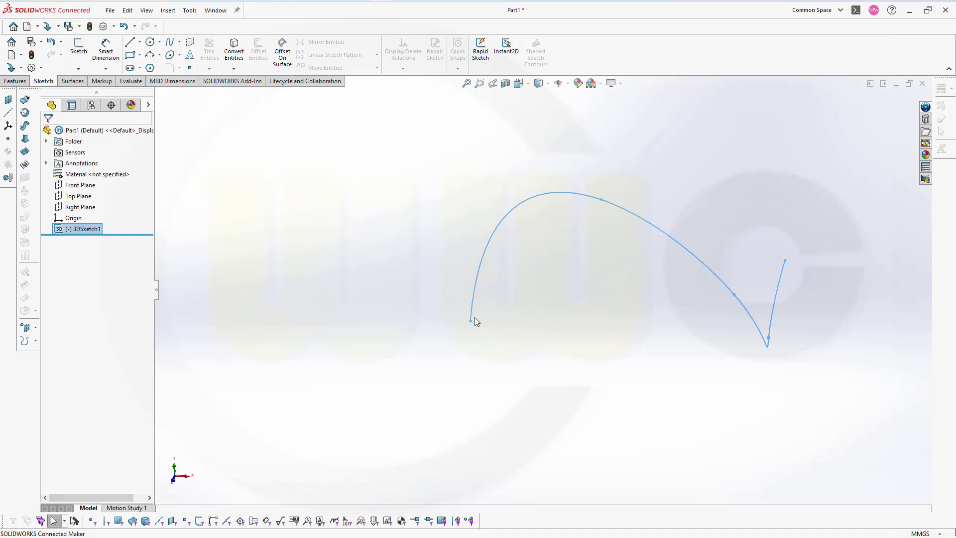
pyautogui.click(359, 209)
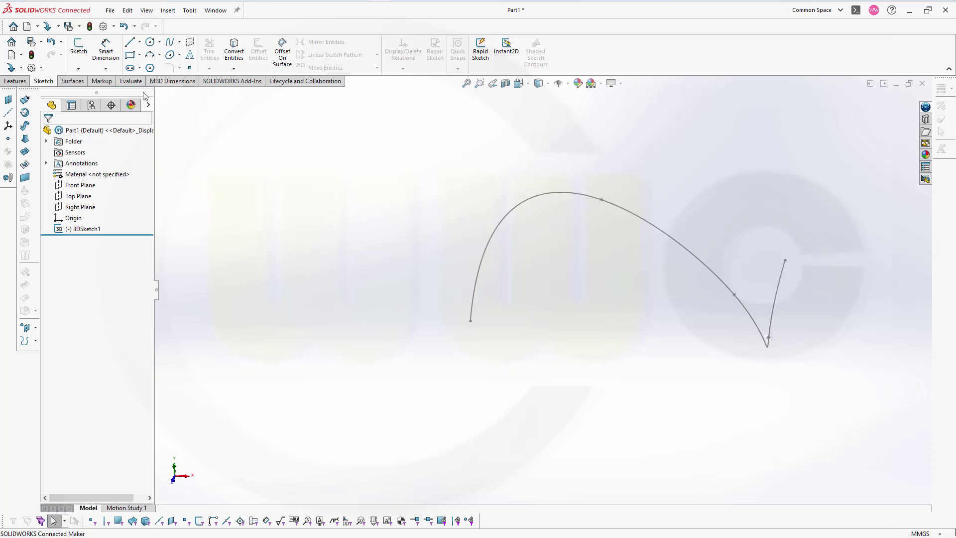
pyautogui.click(13, 81)
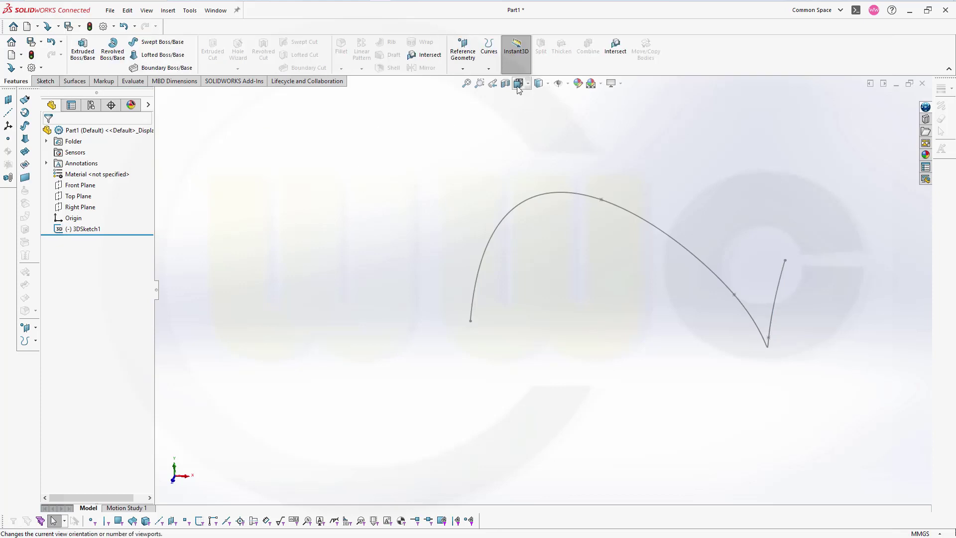
pyautogui.click(463, 69)
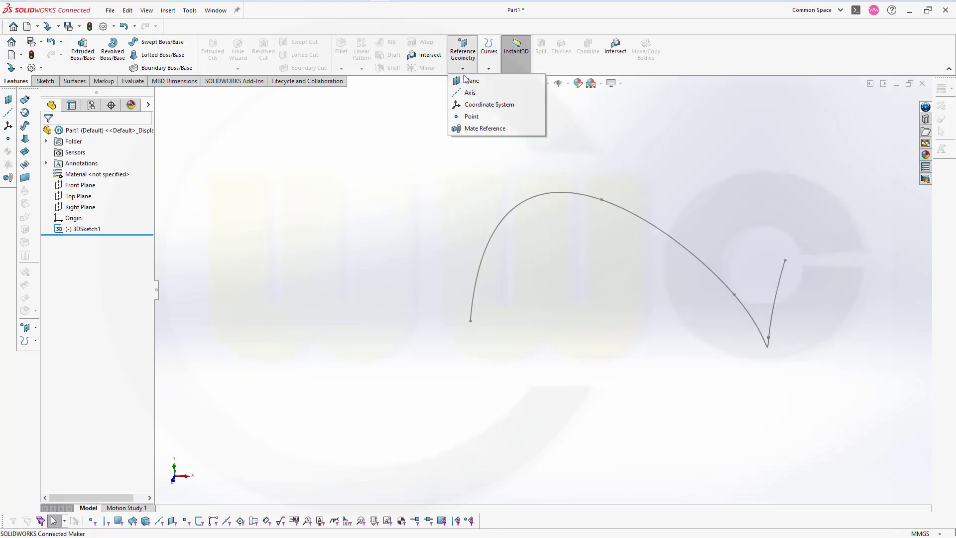
pyautogui.click(472, 82)
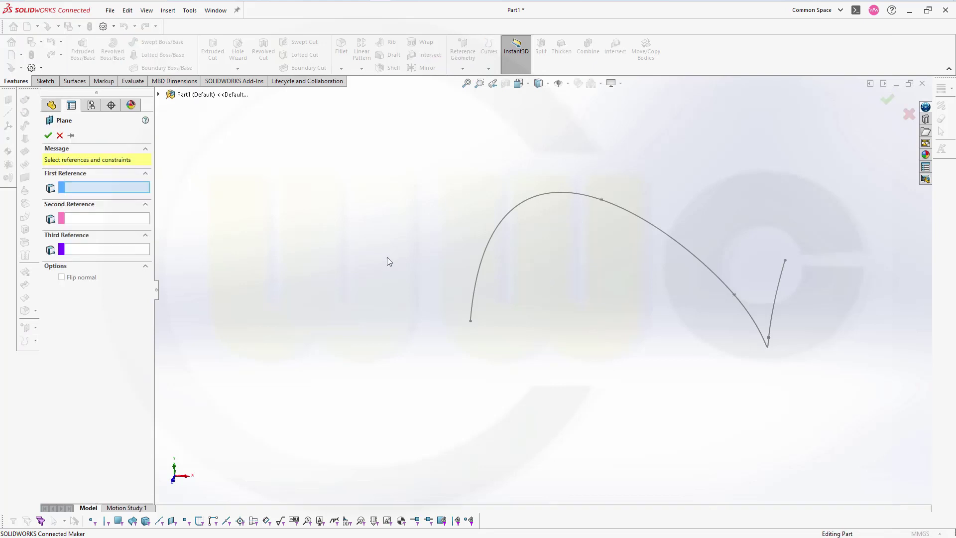
pyautogui.click(473, 318)
pyautogui.click(470, 320)
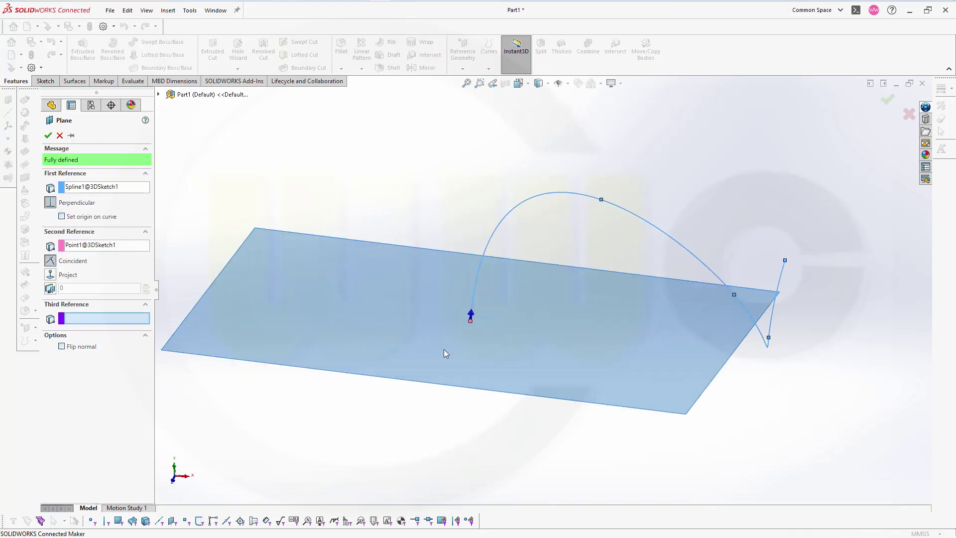
pyautogui.click(48, 136)
pyautogui.moveTo(343, 214); pyautogui.dragTo(406, 199, button='middle')
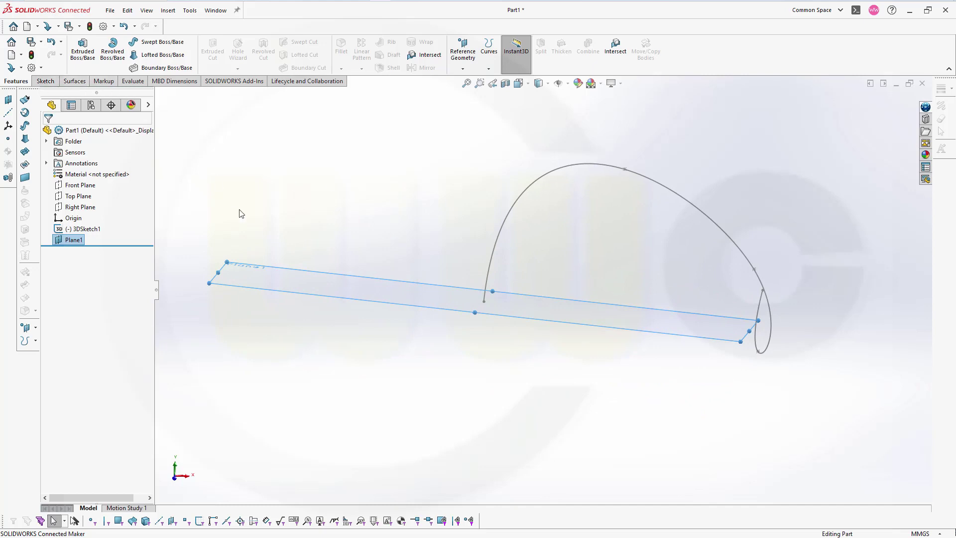
pyautogui.click(264, 269)
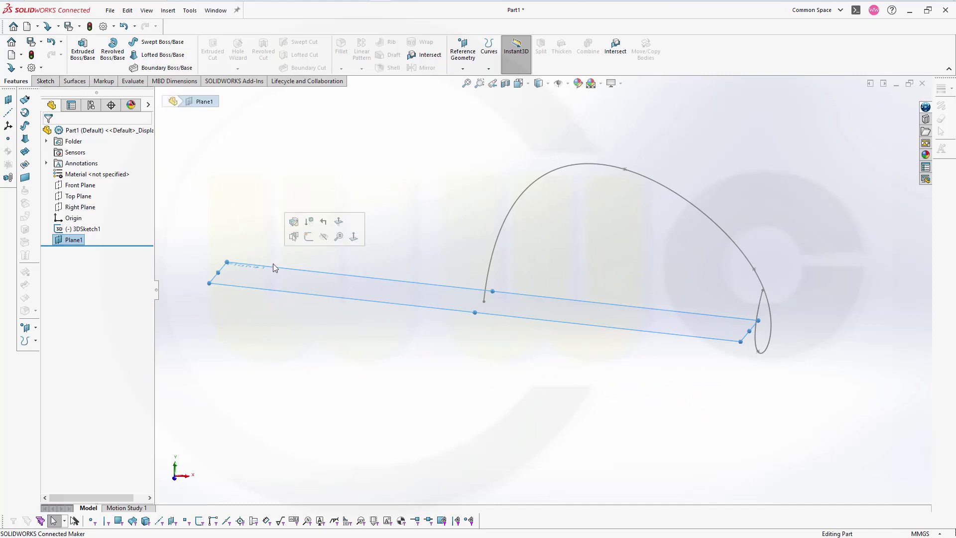
pyautogui.click(311, 238)
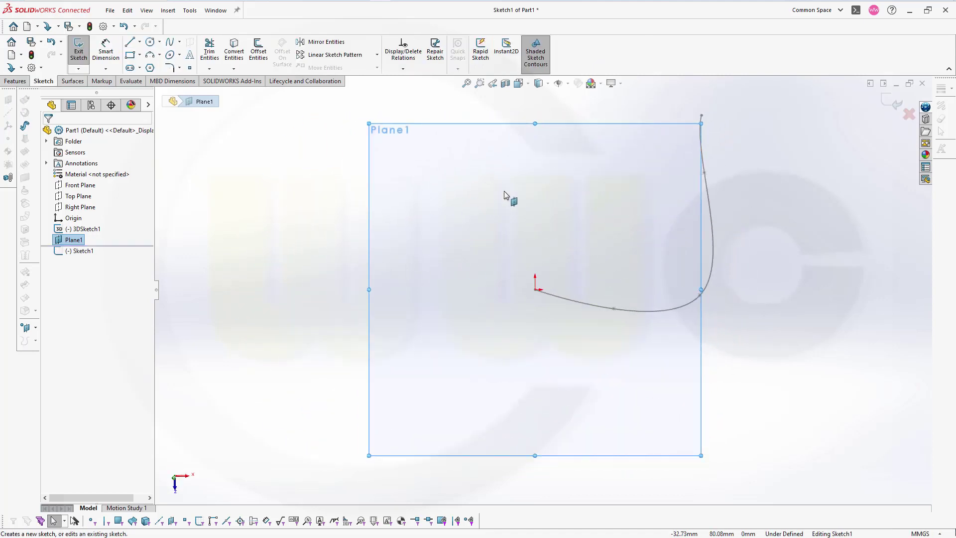
pyautogui.click(908, 115)
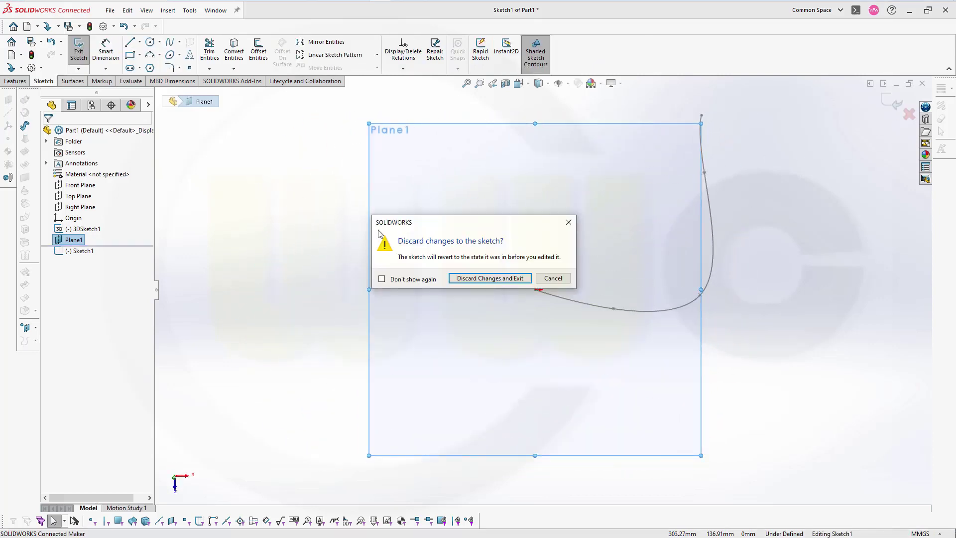
pyautogui.click(490, 278)
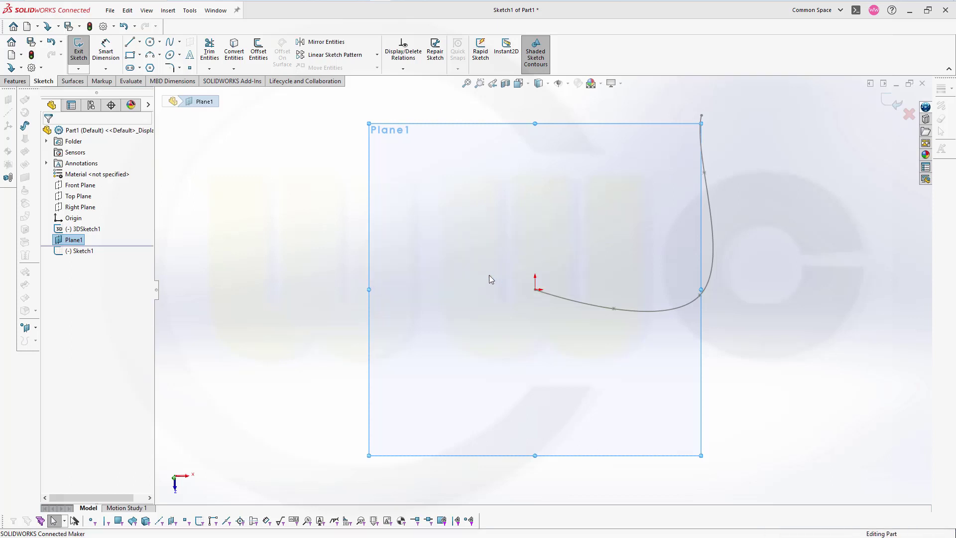
# - Edit the reference plane at the spline's start so that its origin is set on the curve
pyautogui.click(60, 240)
pyautogui.click(70, 212)
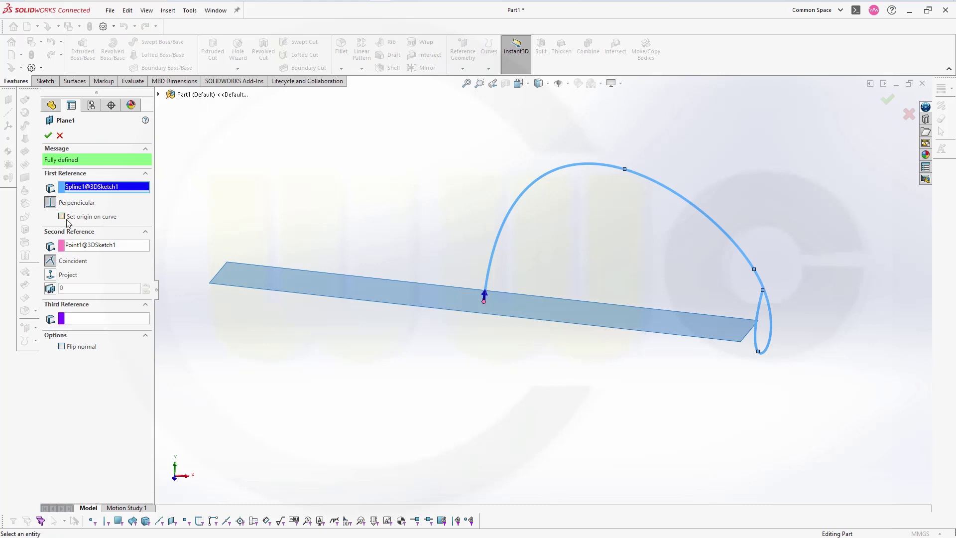
pyautogui.click(62, 217)
pyautogui.click(48, 136)
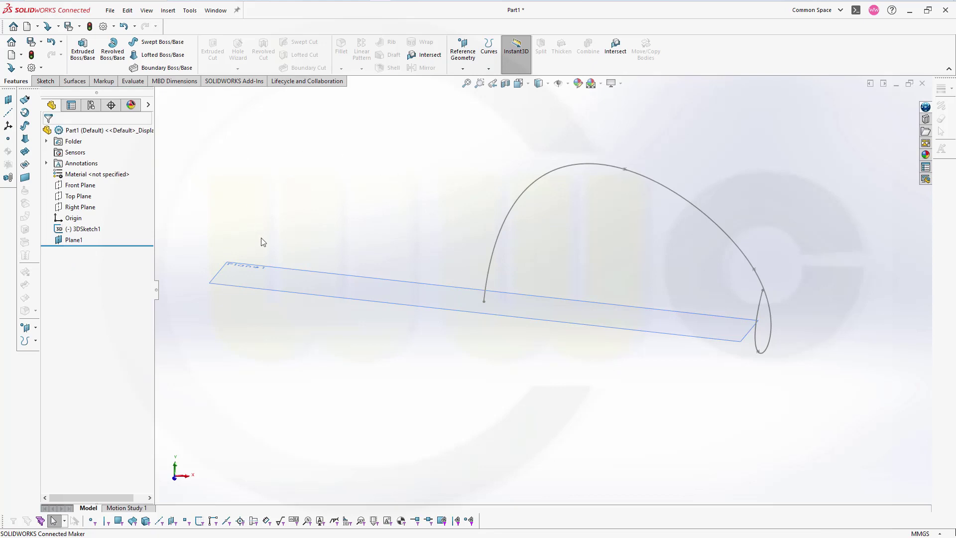
# - Sketch a six-sided polygon with the circumscribed circle option, centred on the origin, on the plane perpendicular to the spline
pyautogui.click(269, 269)
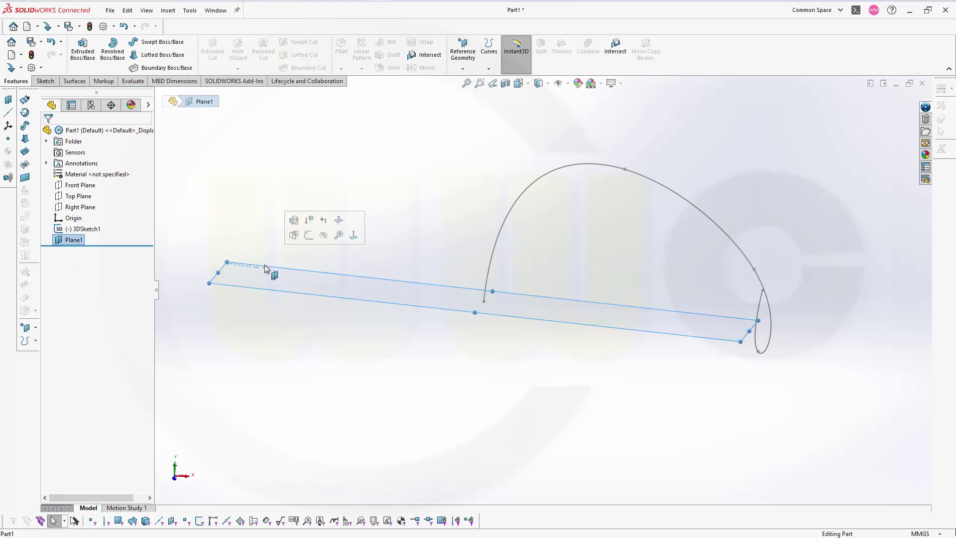
pyautogui.click(309, 235)
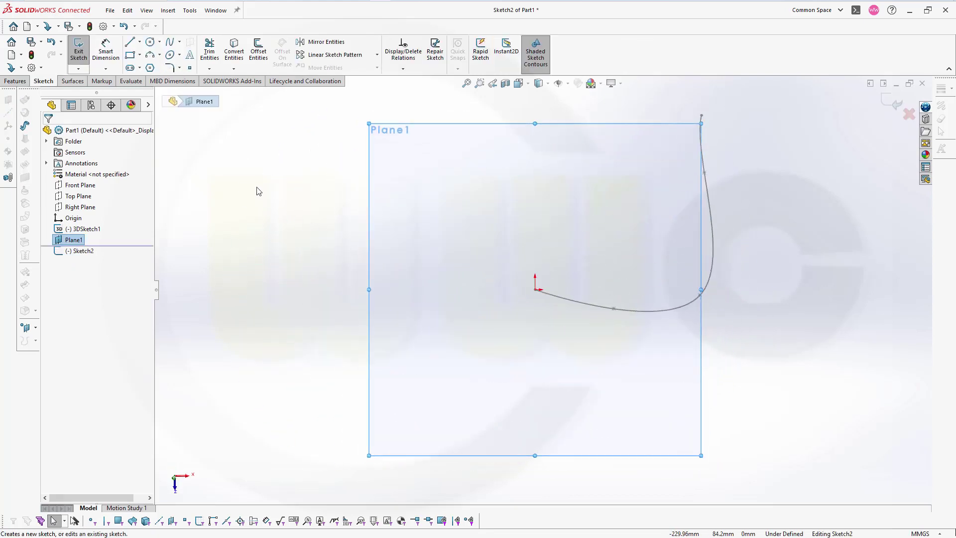
pyautogui.click(149, 68)
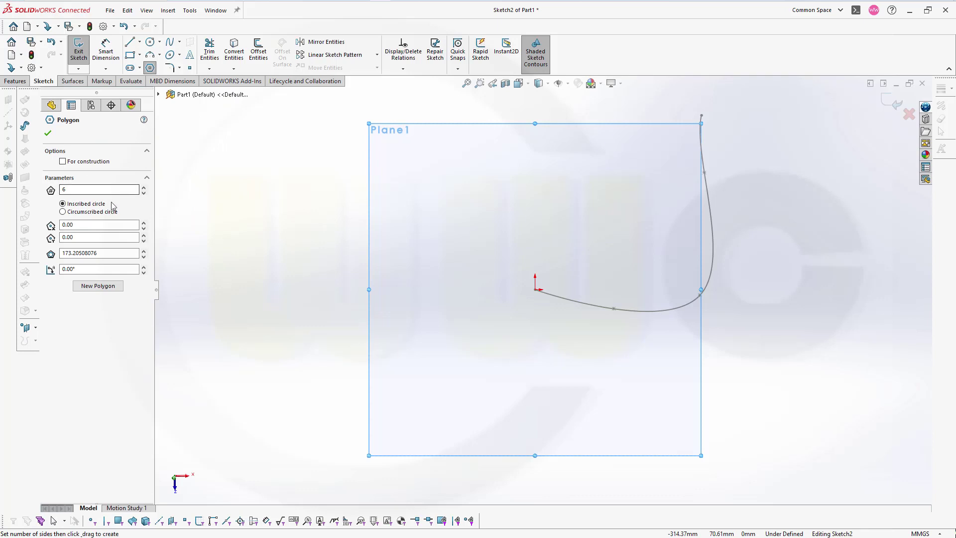
pyautogui.click(62, 211)
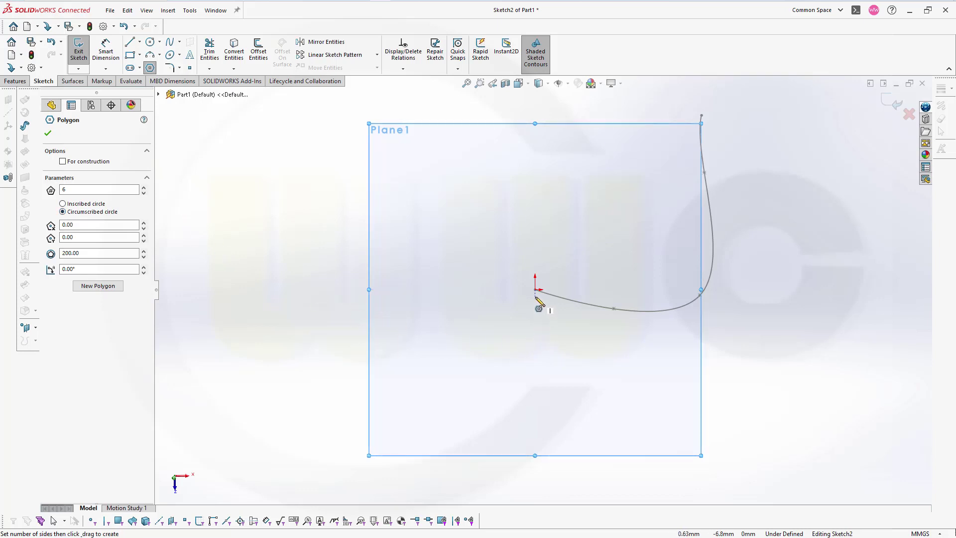
pyautogui.moveTo(536, 289); pyautogui.dragTo(551, 315)
pyautogui.press('Escape')
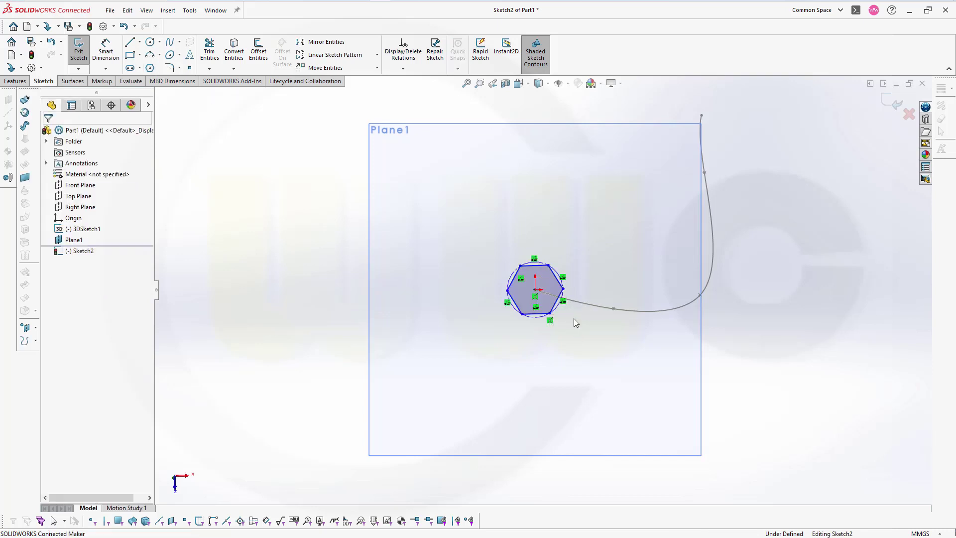
pyautogui.scroll(-5, 579, 312)
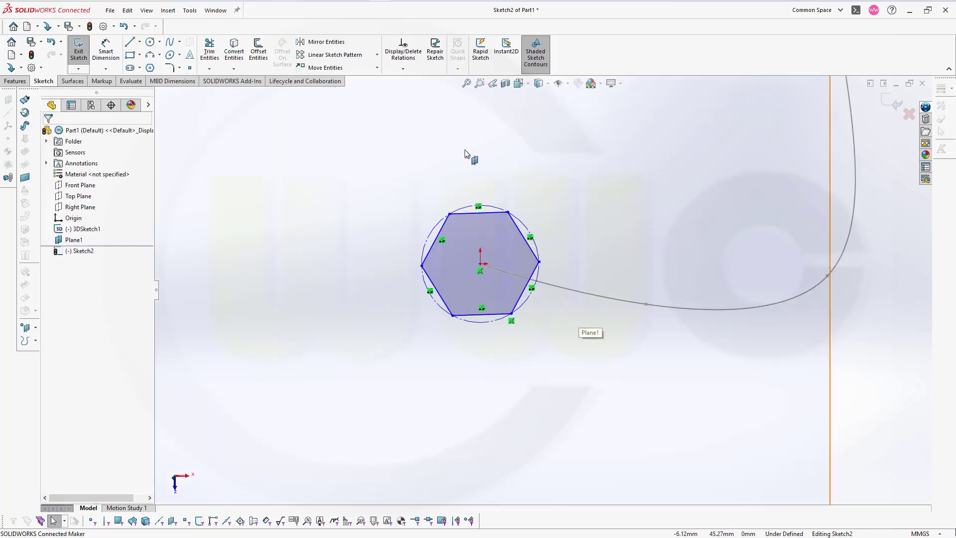
# - Make the hexagon's lower side horizontal, dimension its construction circle's diameter as 10 mm and exit the sketch
pyautogui.click(468, 314)
pyautogui.click(498, 270)
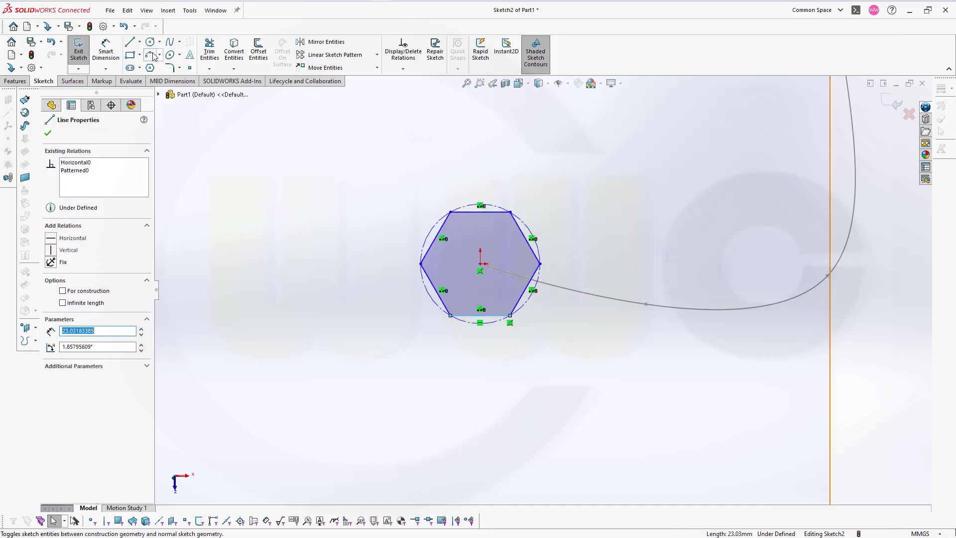
pyautogui.click(105, 49)
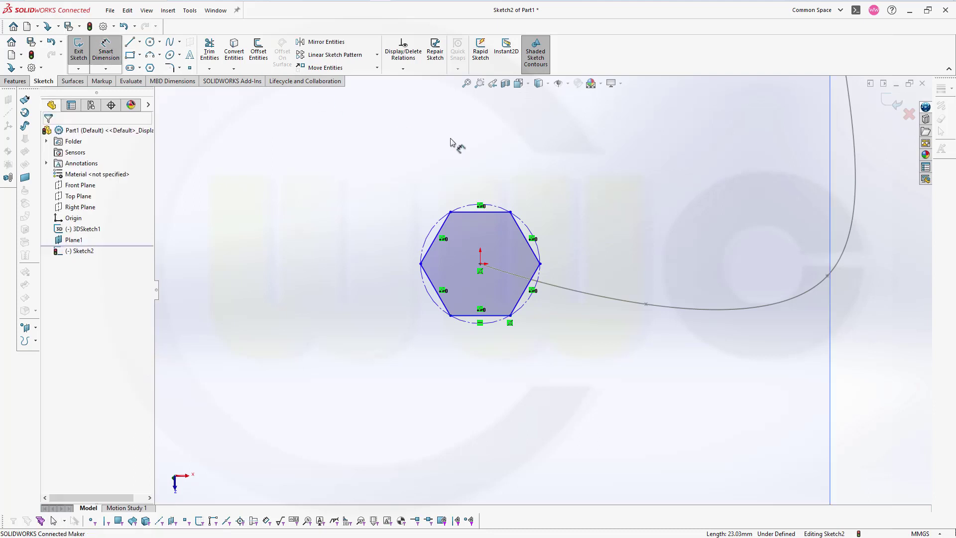
pyautogui.click(529, 229)
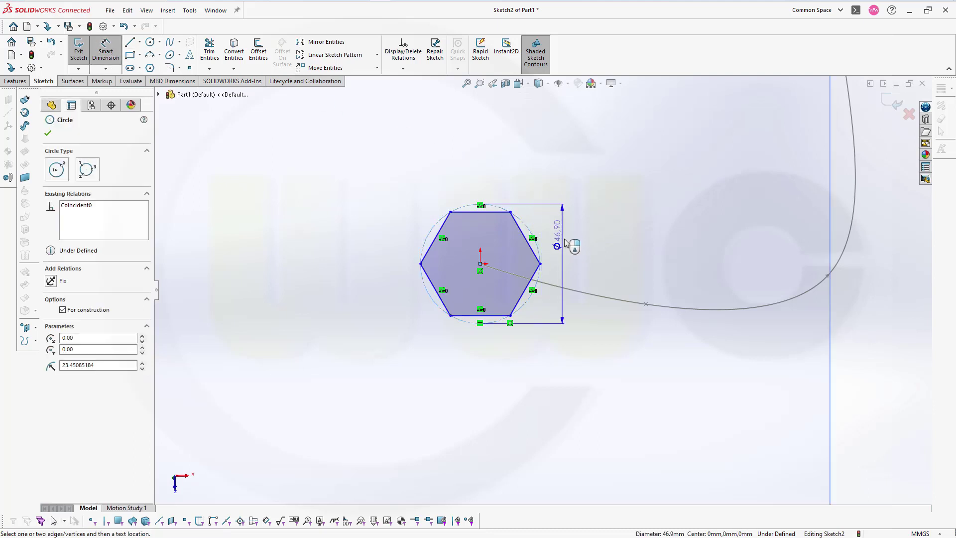
pyautogui.click(575, 257)
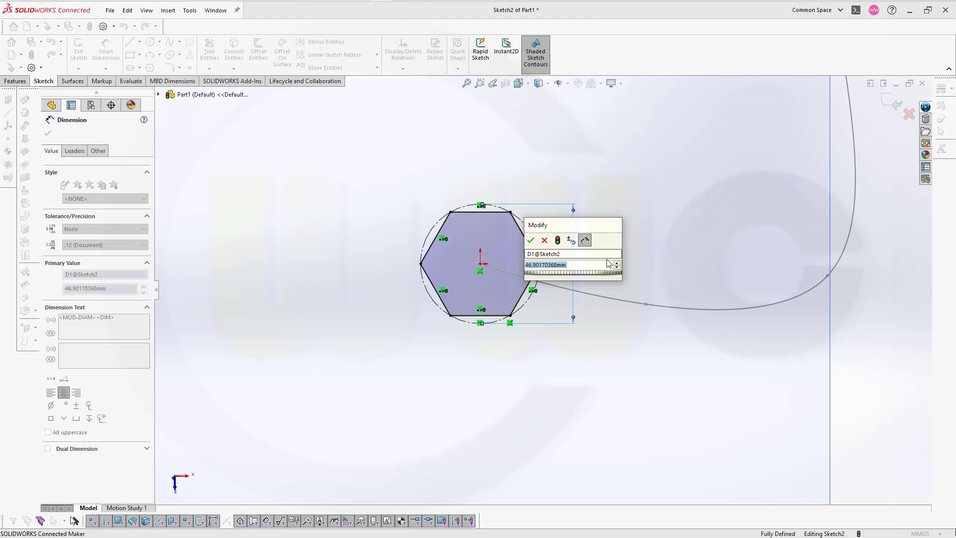
pyautogui.write('10')
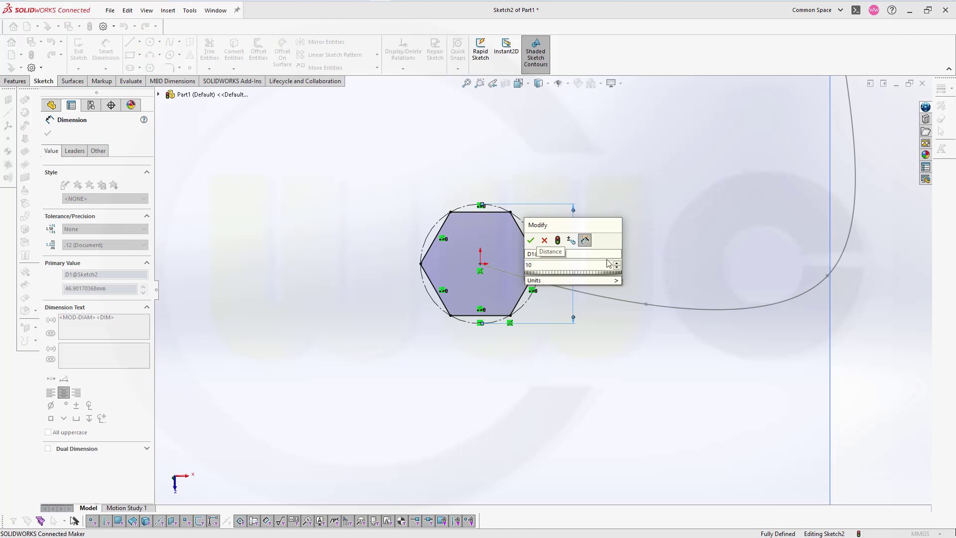
pyautogui.press('Return')
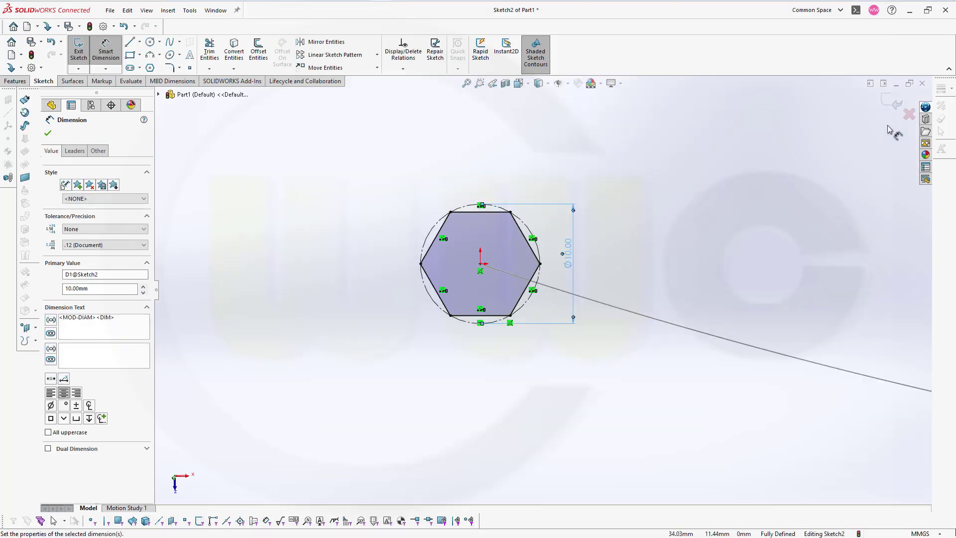
pyautogui.click(892, 106)
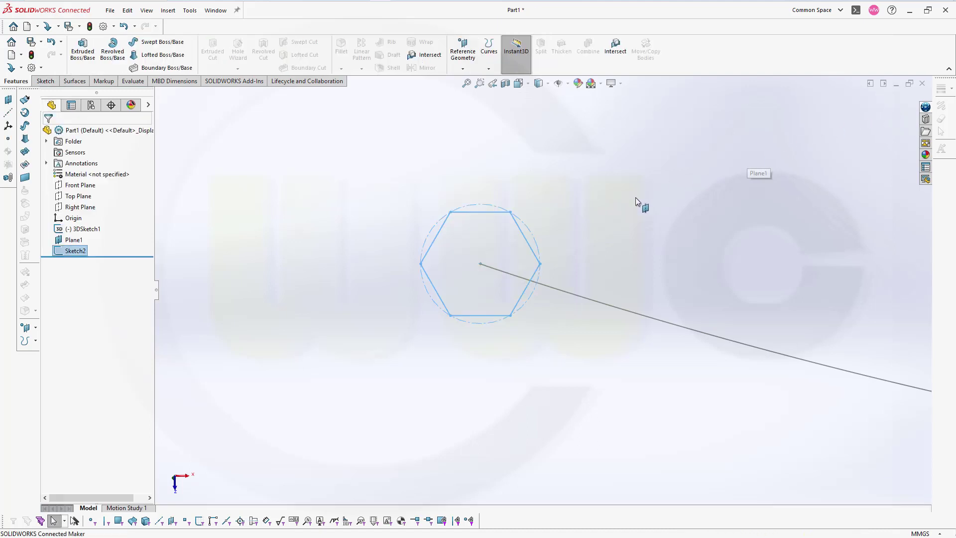
# - Hide the reference plane at the spline's start
pyautogui.scroll(4, 622, 246)
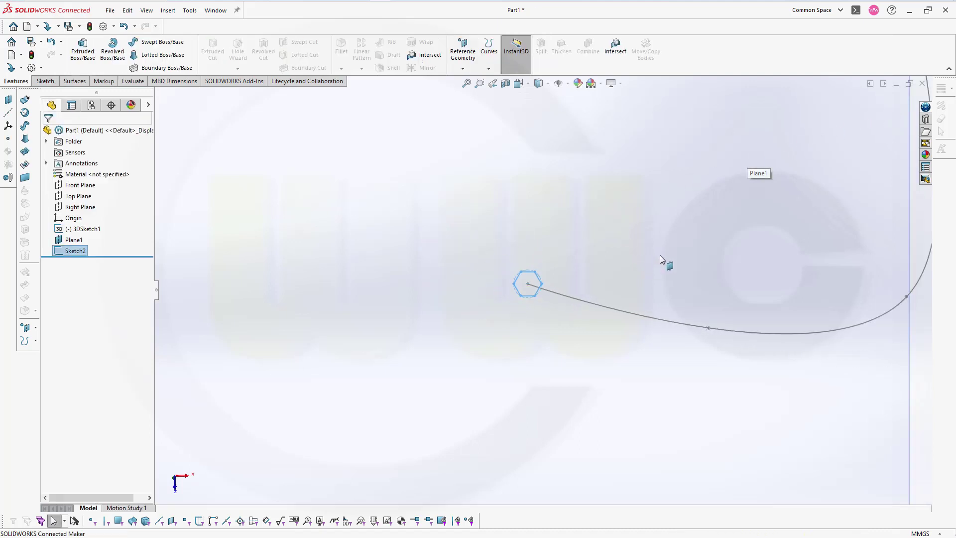
pyautogui.moveTo(660, 256); pyautogui.dragTo(731, 238, button='middle')
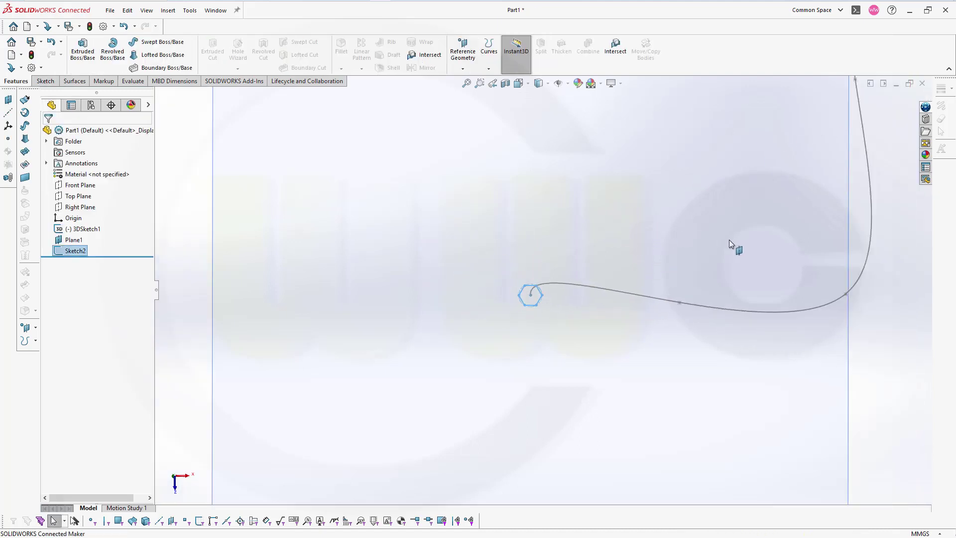
pyautogui.click(81, 240)
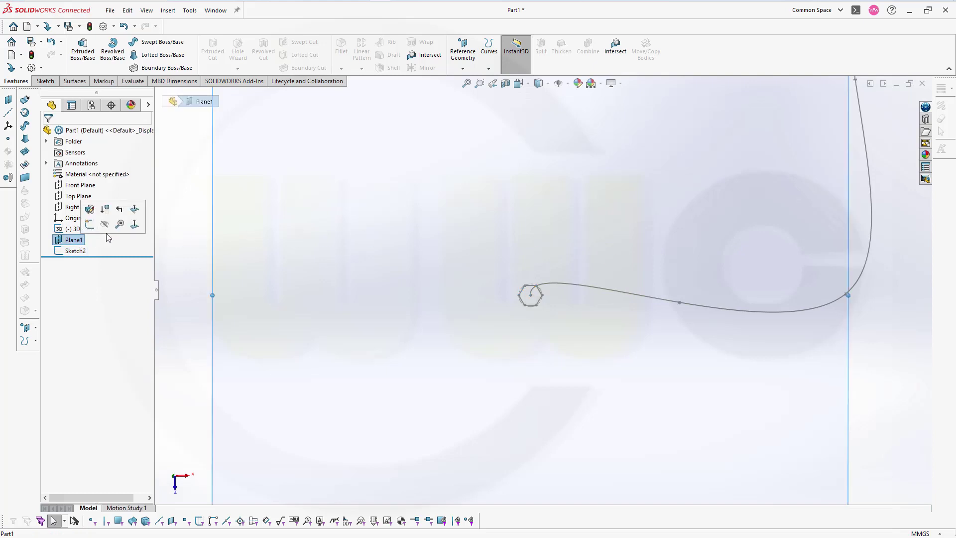
pyautogui.click(250, 248)
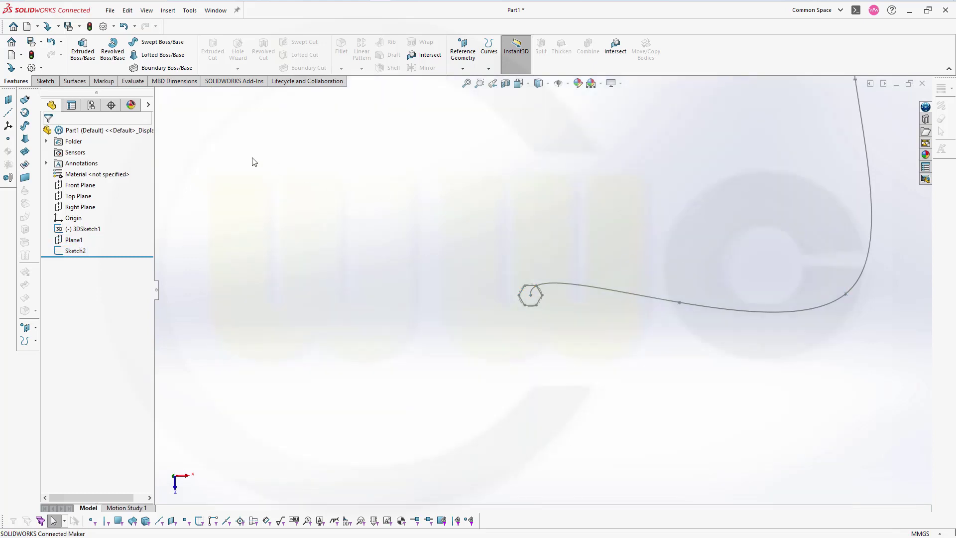
# - Start a surface sweep with the hexagon sketch as the profile and the 3D spline as the path
pyautogui.click(75, 81)
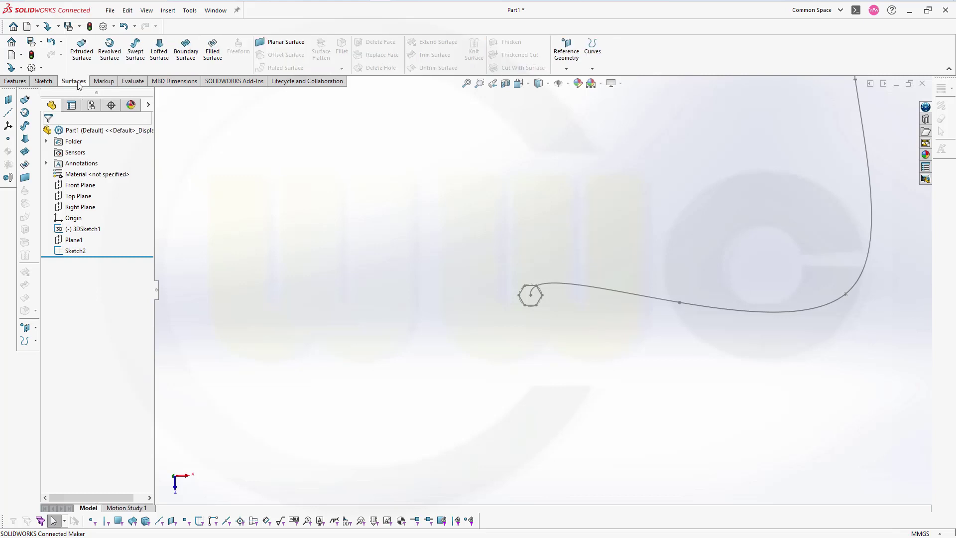
pyautogui.click(135, 50)
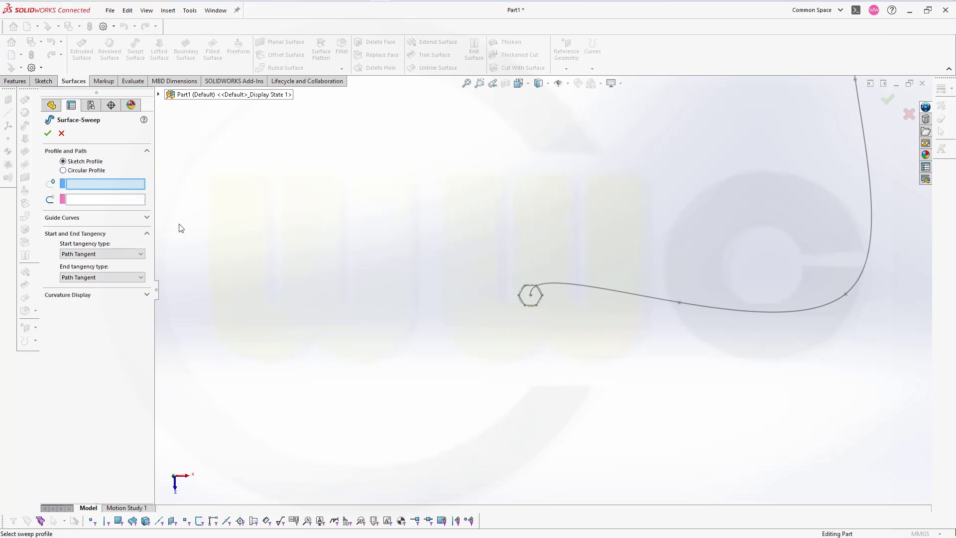
pyautogui.click(159, 96)
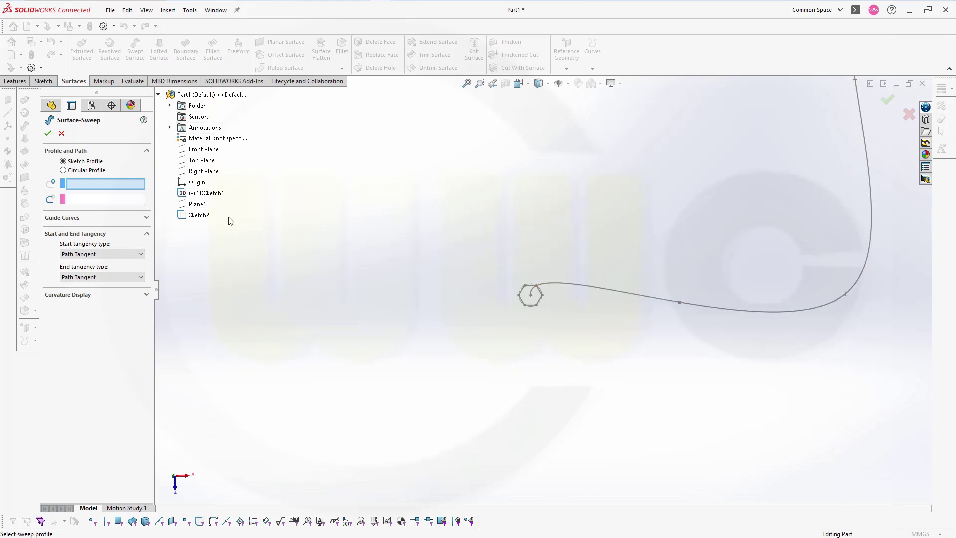
pyautogui.click(199, 216)
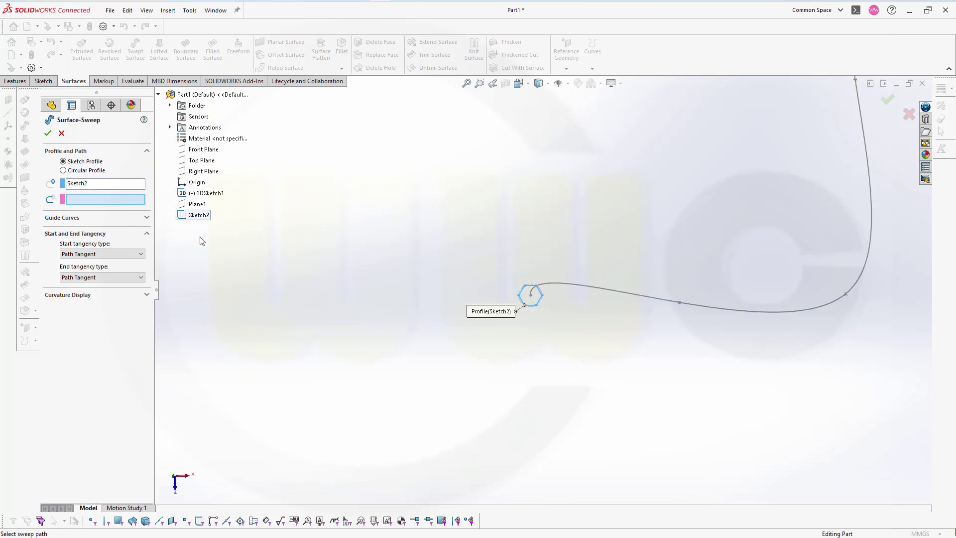
pyautogui.click(593, 289)
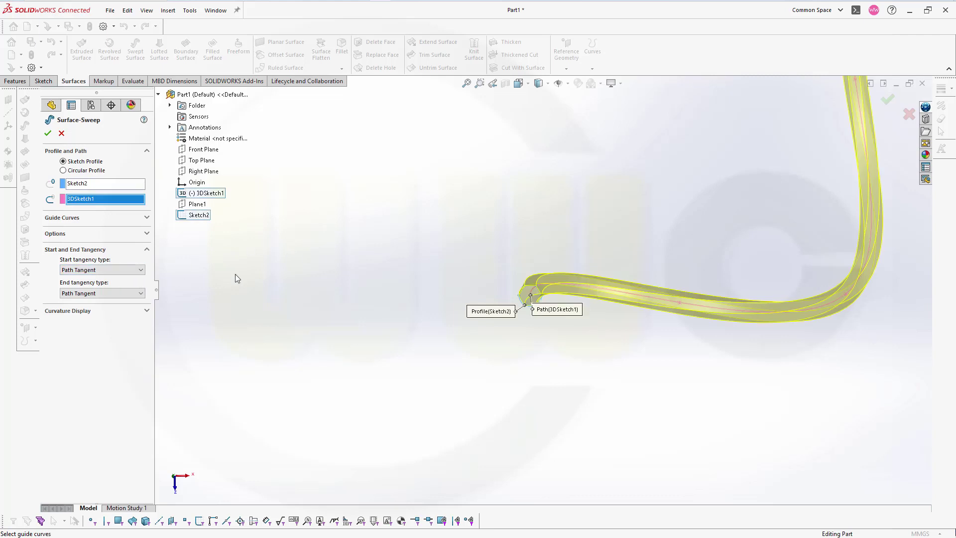
# - Set the sweep's profile twist to Specify Twist Value with 1800 degrees and create the twisted surface
pyautogui.click(147, 234)
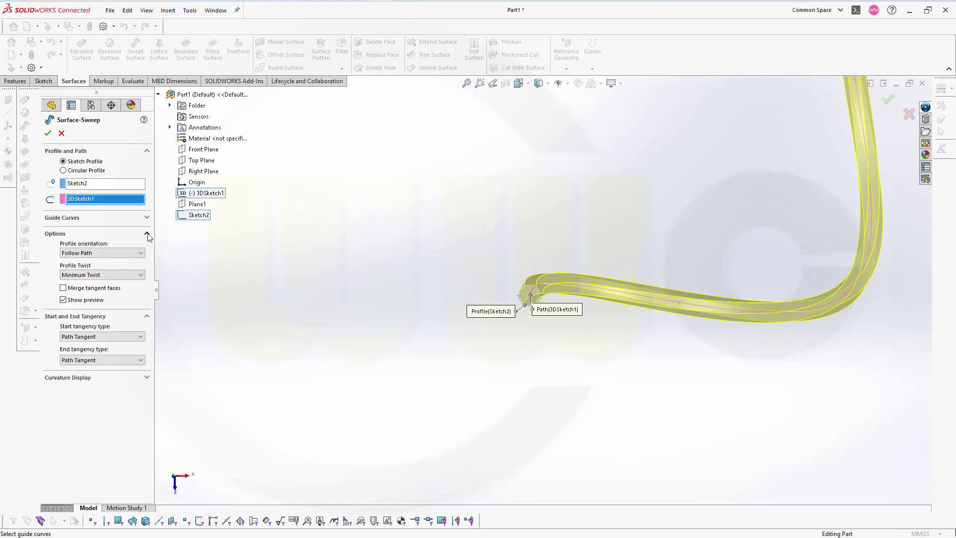
pyautogui.click(141, 275)
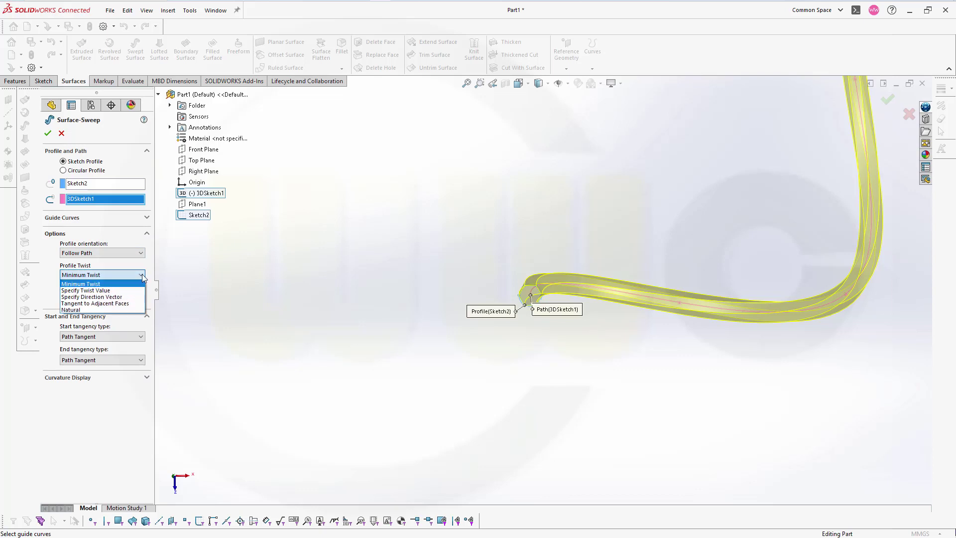
pyautogui.click(114, 291)
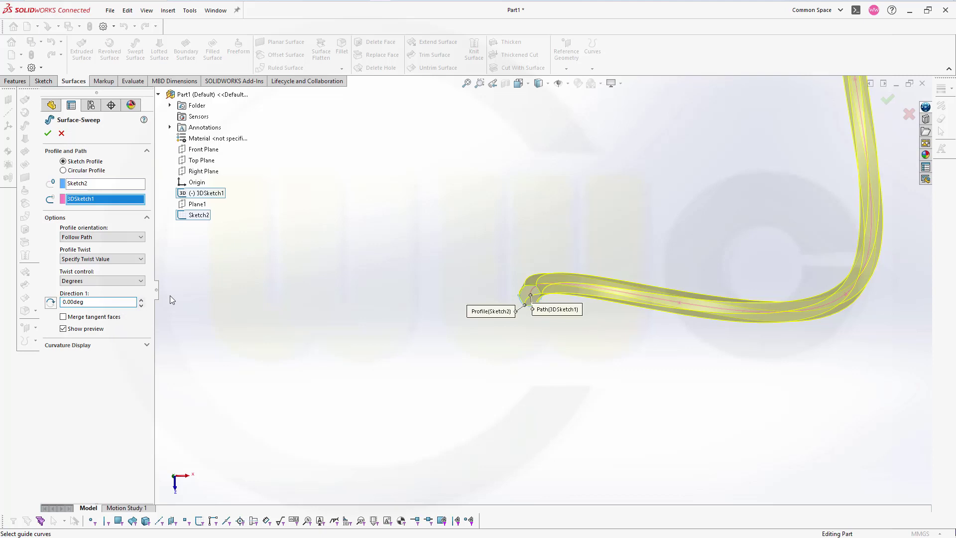
pyautogui.write('1800')
pyautogui.press('Delete')
pyautogui.click(48, 133)
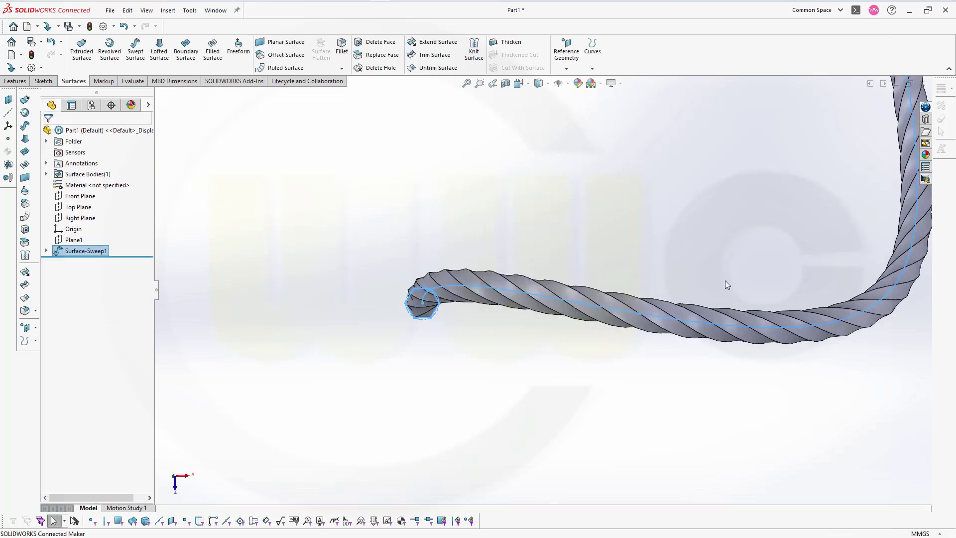
# - Start a second surface sweep that reuses the first sweep's hexagon sketch as profile and its 3D spline as path
pyautogui.press('z')
pyautogui.moveTo(739, 181); pyautogui.dragTo(640, 197, button='middle')
pyautogui.click(639, 194)
pyautogui.scroll(-3, 573, 187)
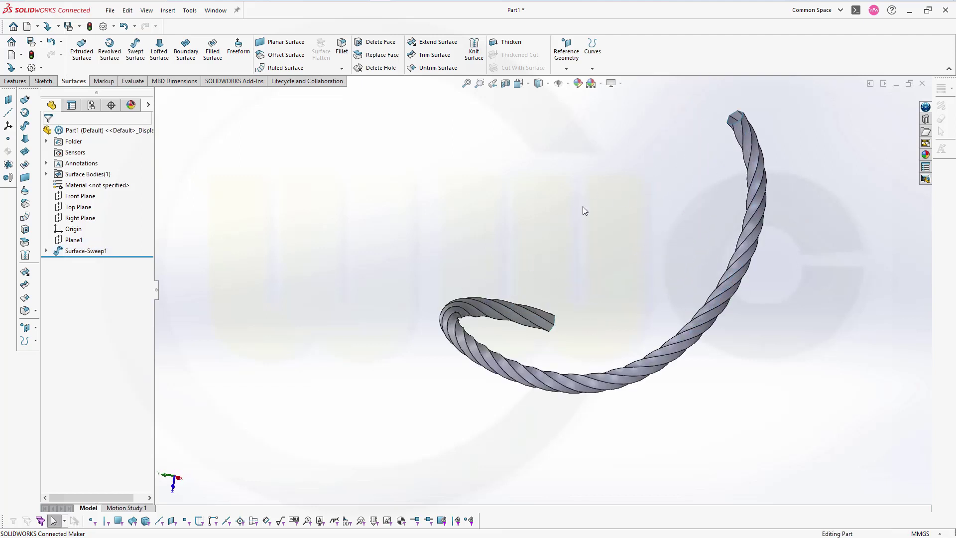
pyautogui.moveTo(620, 242)
pyautogui.mouseDown(button='middle')
pyautogui.moveTo(640, 241)
pyautogui.moveTo(636, 247)
pyautogui.mouseUp(button='middle')
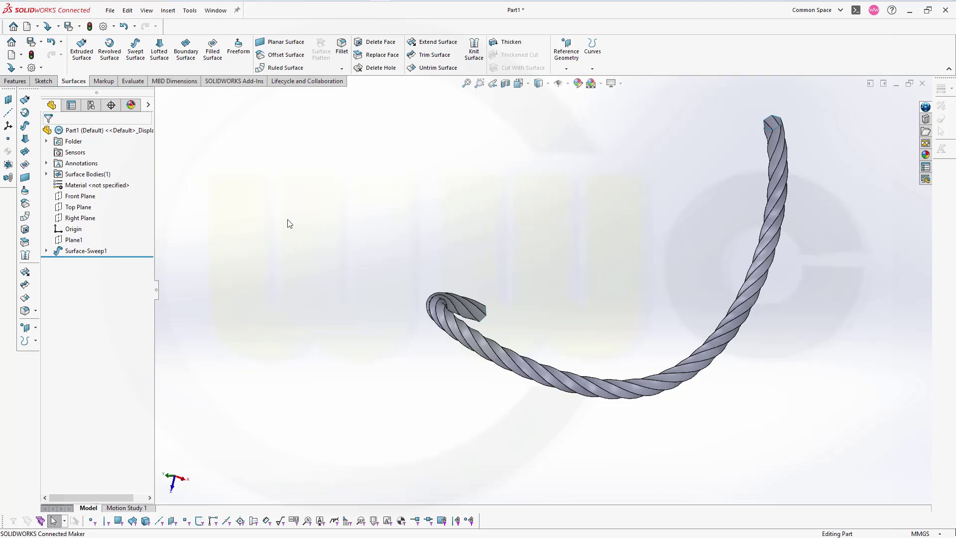
pyautogui.click(46, 251)
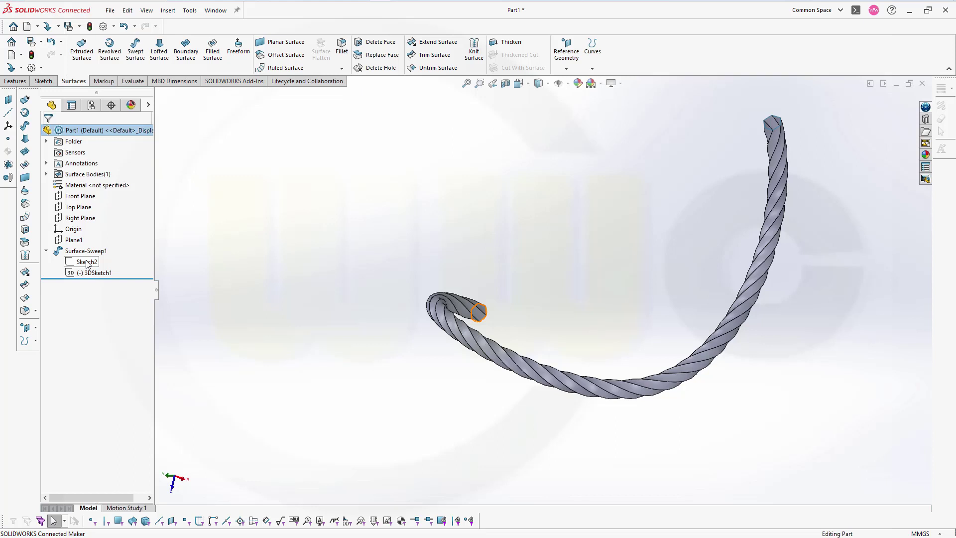
pyautogui.click(140, 53)
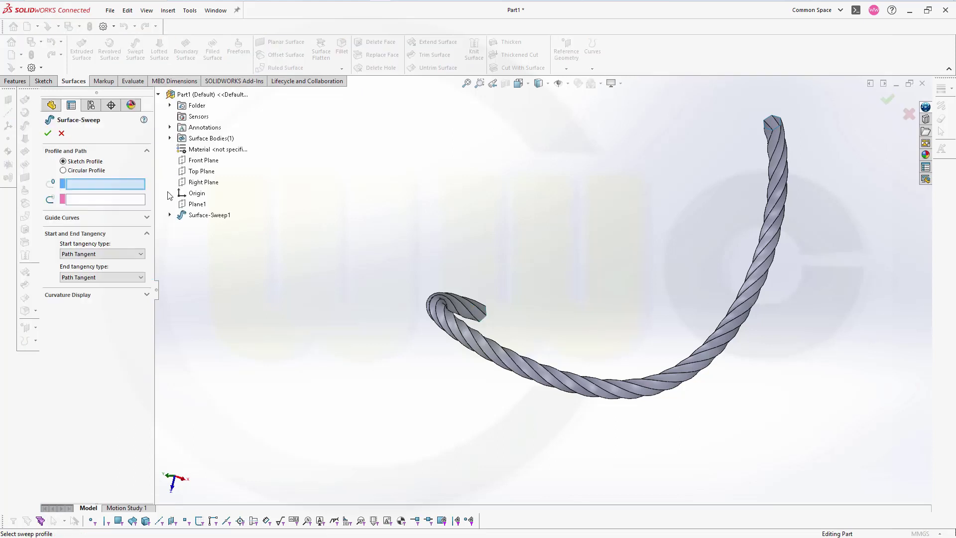
pyautogui.click(169, 214)
pyautogui.click(208, 227)
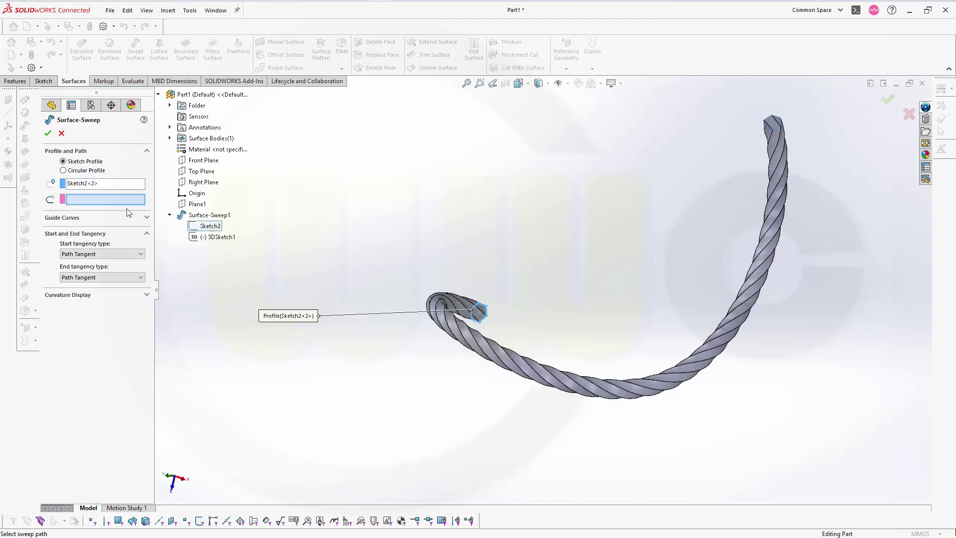
pyautogui.click(216, 239)
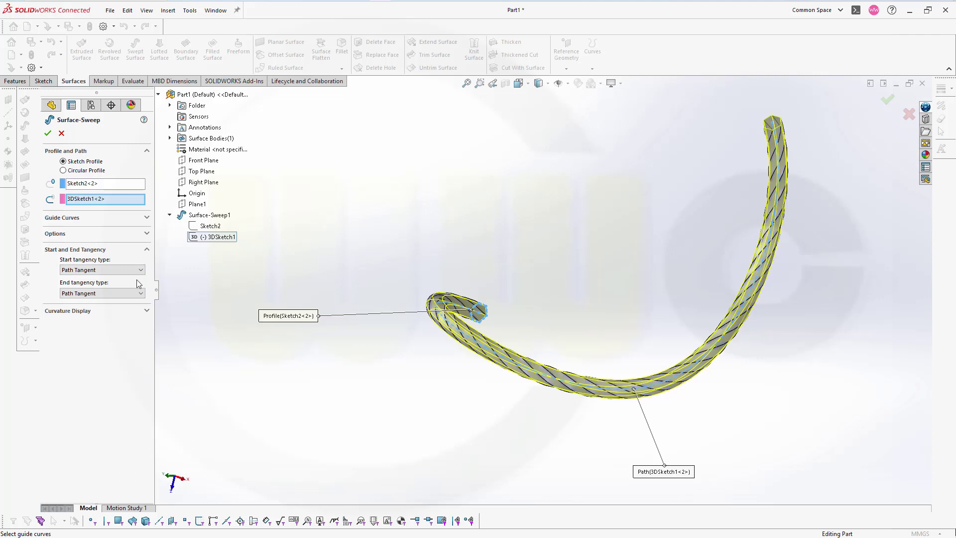
# - Give the second sweep a specified twist of 1800 degrees in the reversed direction and create the surface
pyautogui.click(144, 235)
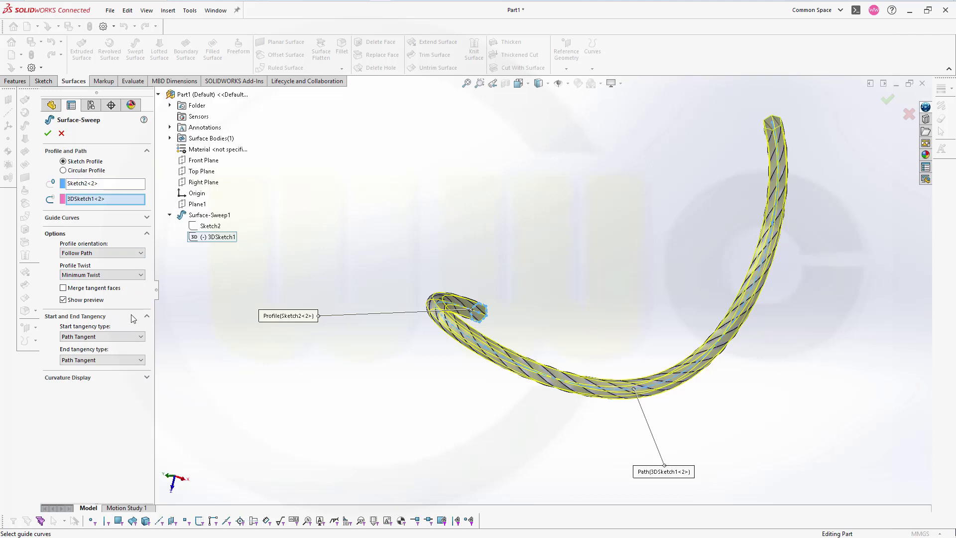
pyautogui.click(138, 276)
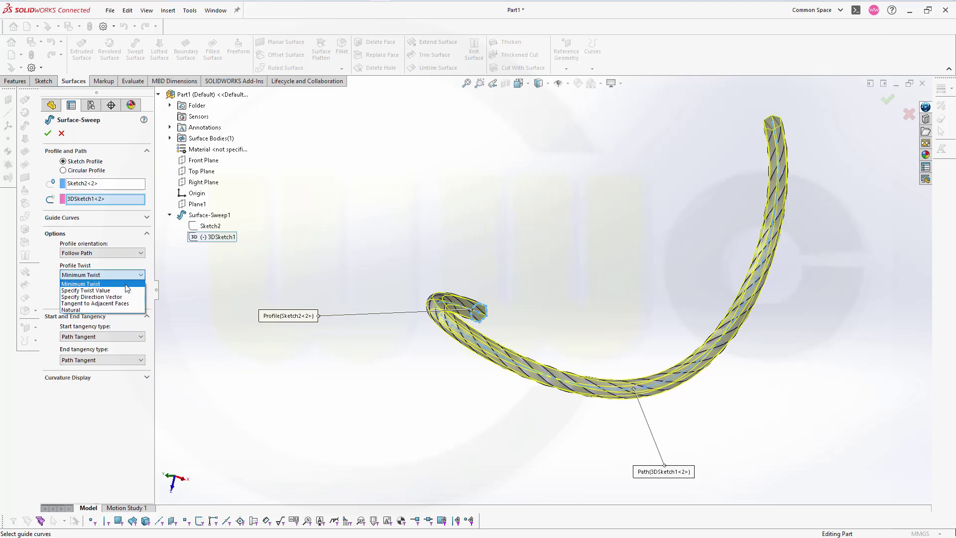
pyautogui.click(125, 289)
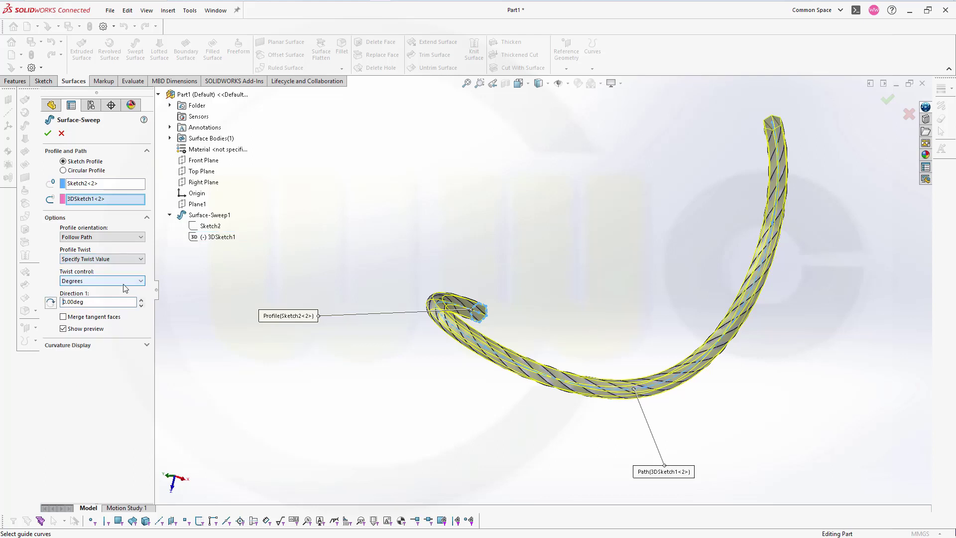
pyautogui.moveTo(84, 302); pyautogui.dragTo(6, 290)
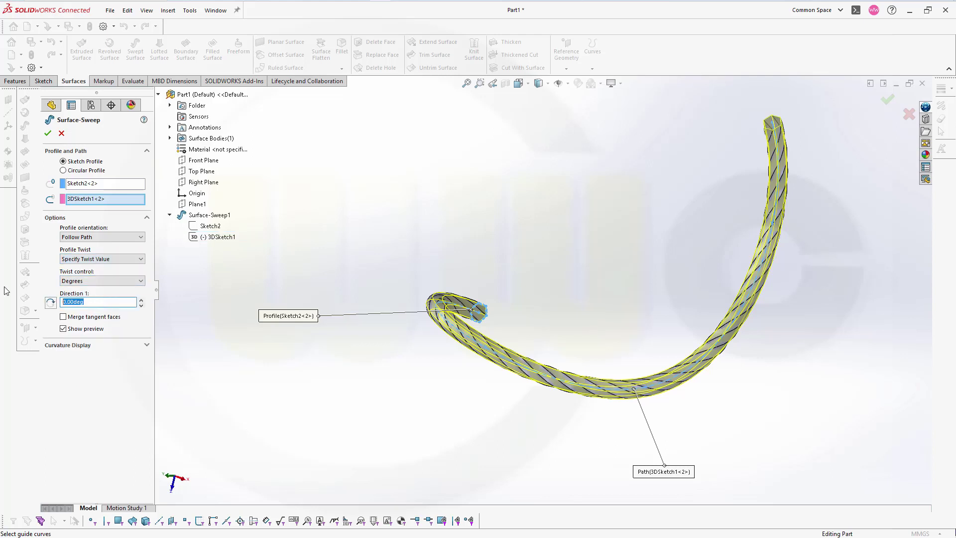
pyautogui.write('1800')
pyautogui.press('Return')
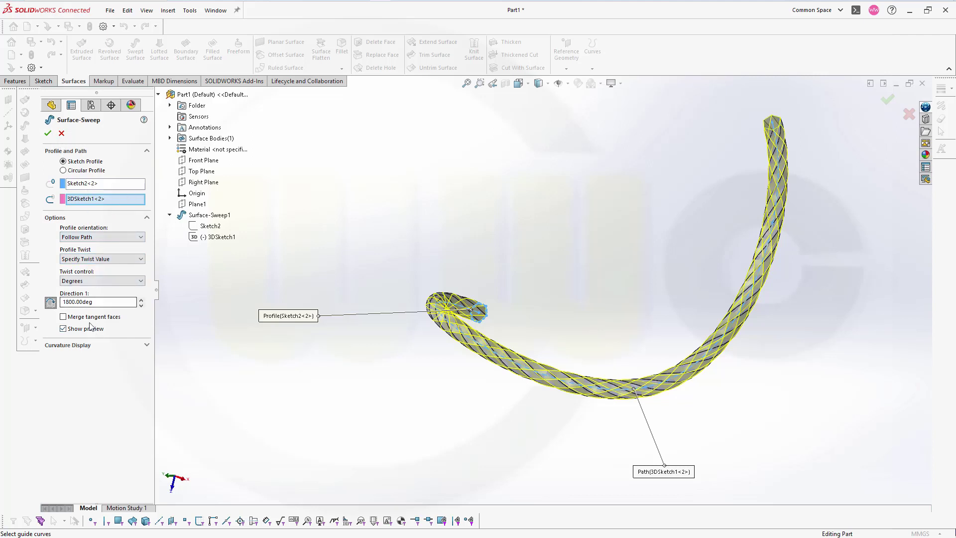
pyautogui.click(47, 133)
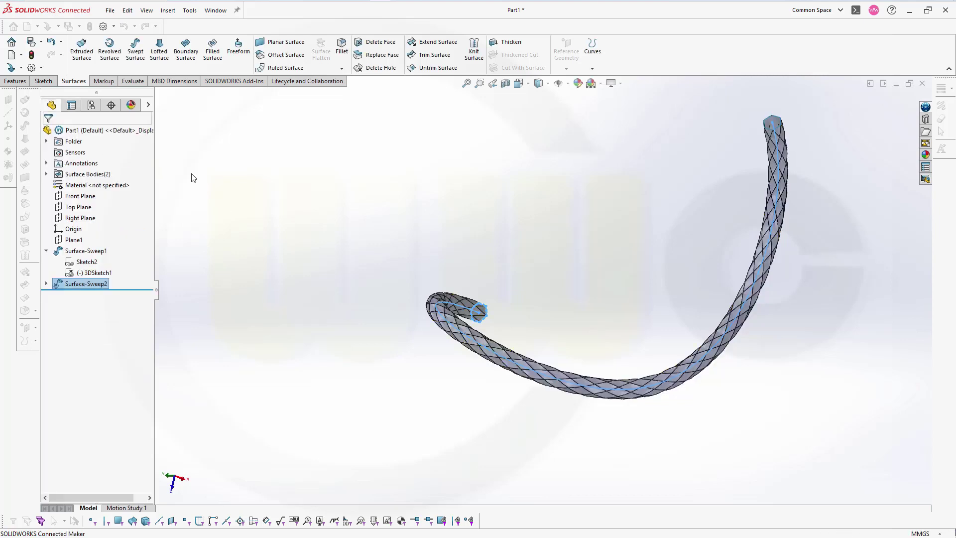
# - Hide the Surface-Sweep2 surface body so only the first twisted sweep is displayed
pyautogui.click(46, 174)
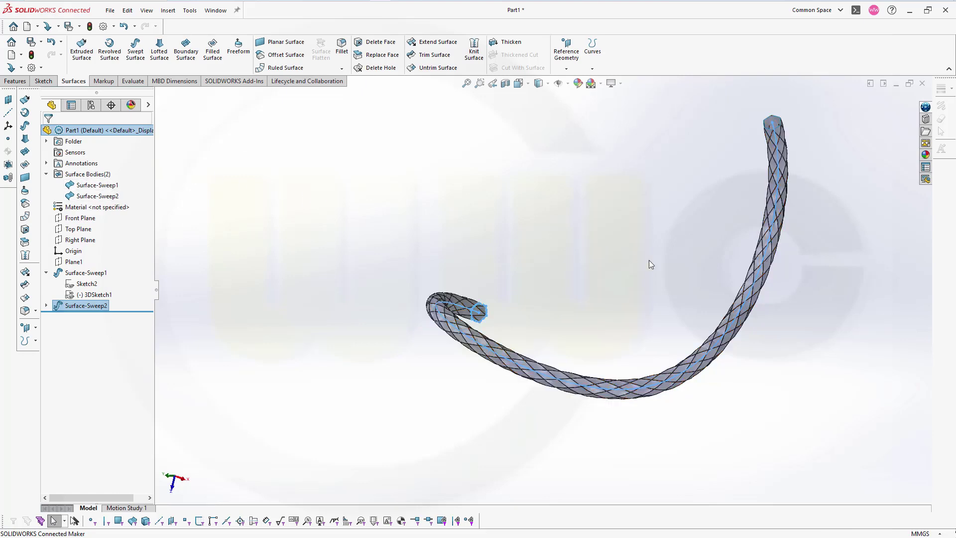
pyautogui.click(614, 261)
pyautogui.moveTo(586, 267); pyautogui.dragTo(589, 277, button='middle')
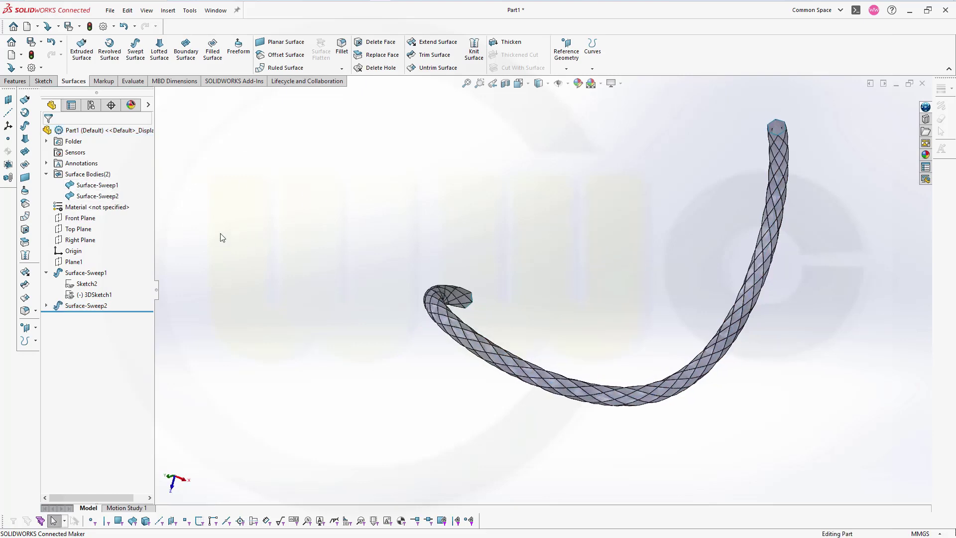
pyautogui.click(79, 196)
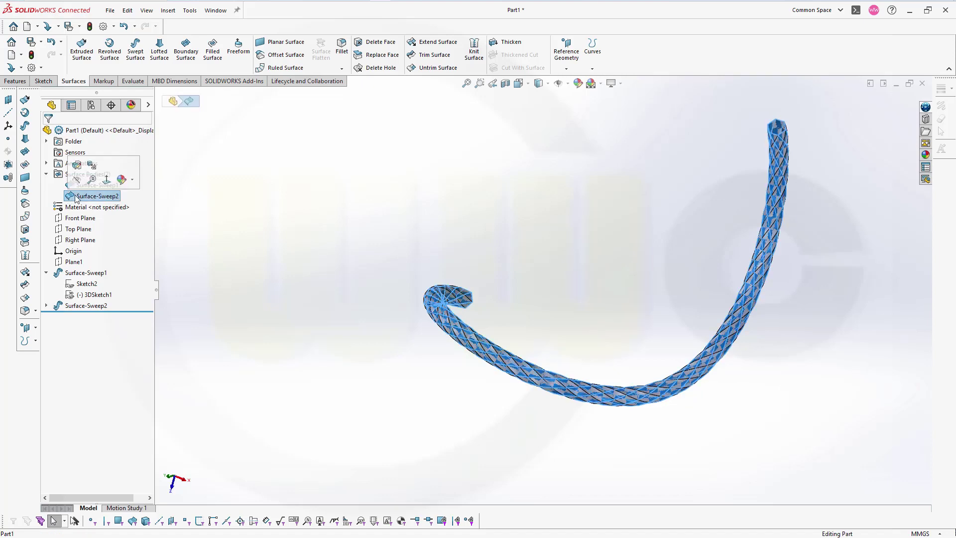
pyautogui.click(76, 179)
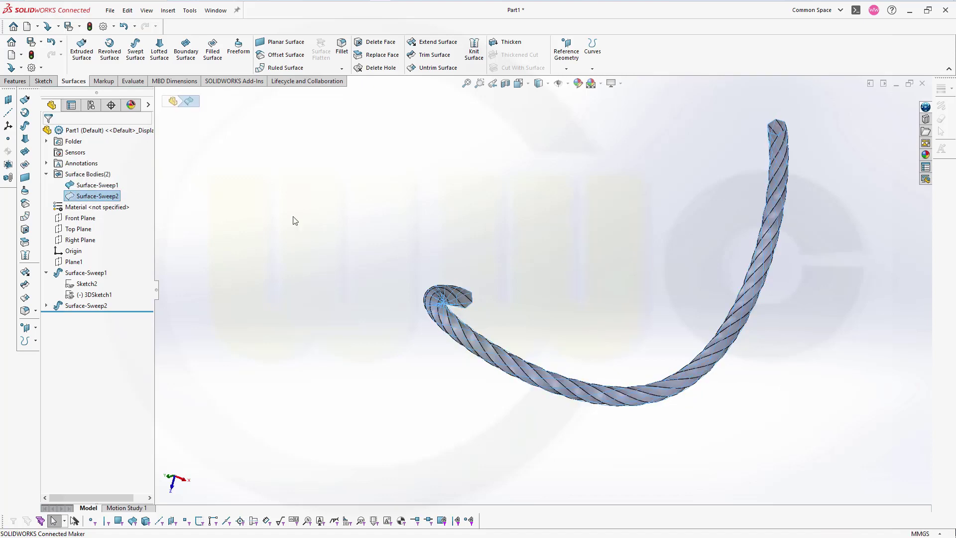
pyautogui.click(474, 260)
# - Create a composite curve from one twisted lengthwise edge of the first sweep's surface
pyautogui.scroll(-2, 569, 268)
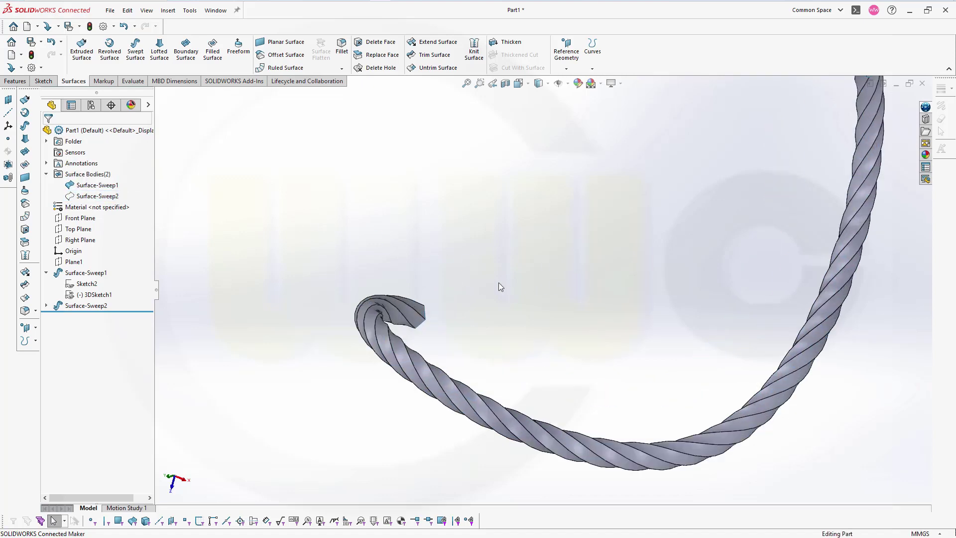
pyautogui.moveTo(501, 287); pyautogui.dragTo(486, 248, button='middle')
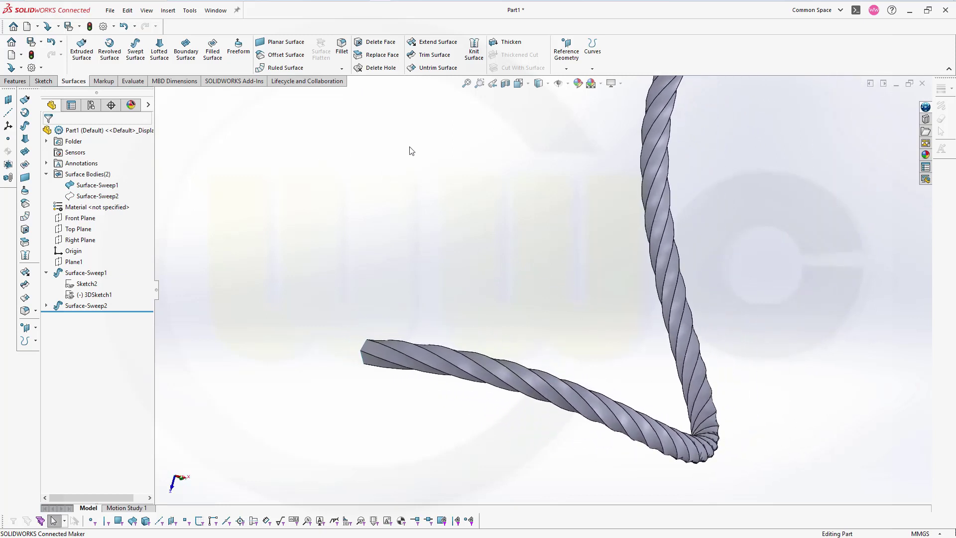
pyautogui.click(593, 70)
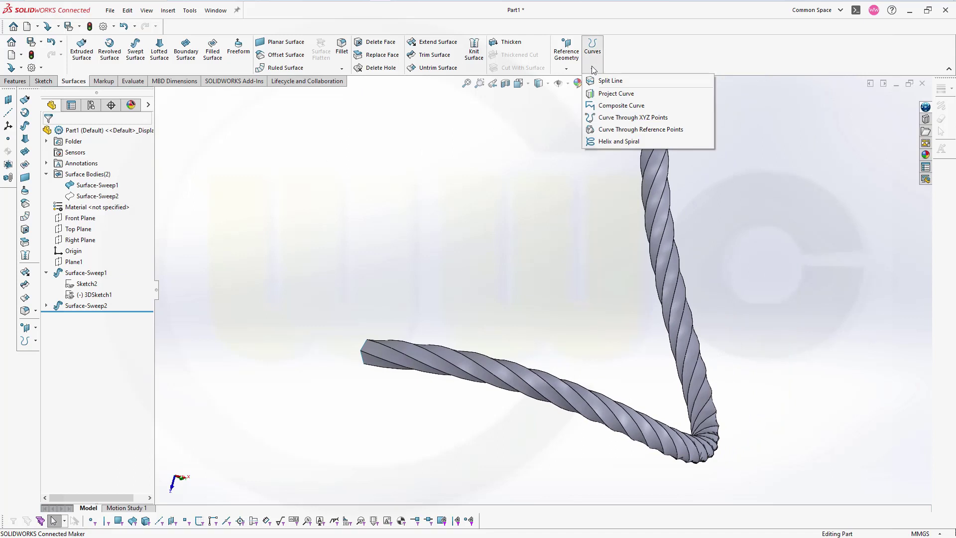
pyautogui.click(617, 105)
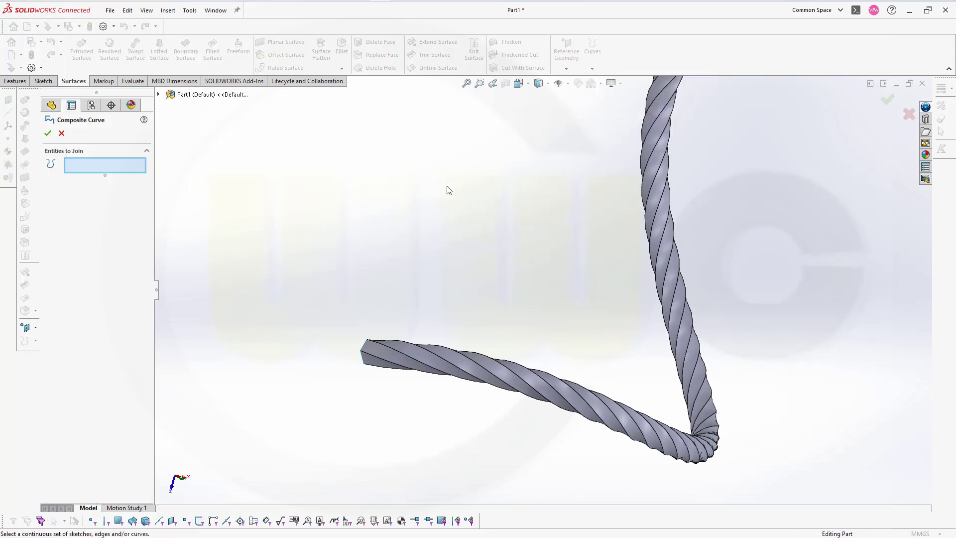
pyautogui.click(366, 357)
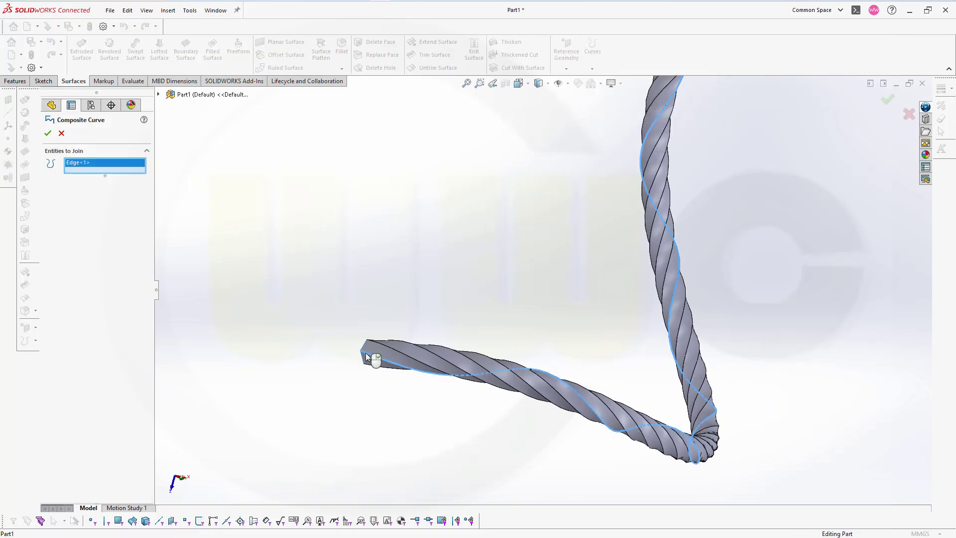
pyautogui.click(48, 133)
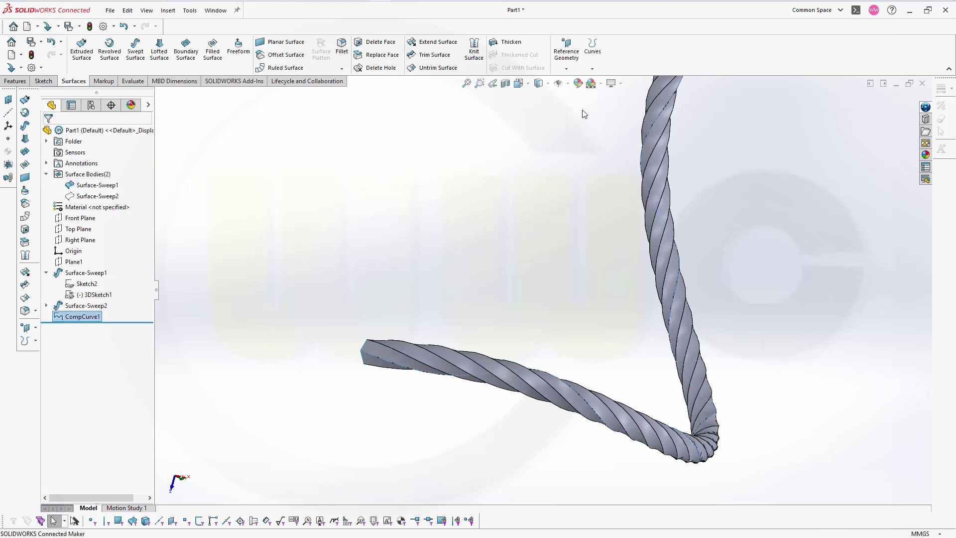
# - Create a second composite curve from the neighbouring twisted edge of the first sweep's surface
pyautogui.click(591, 69)
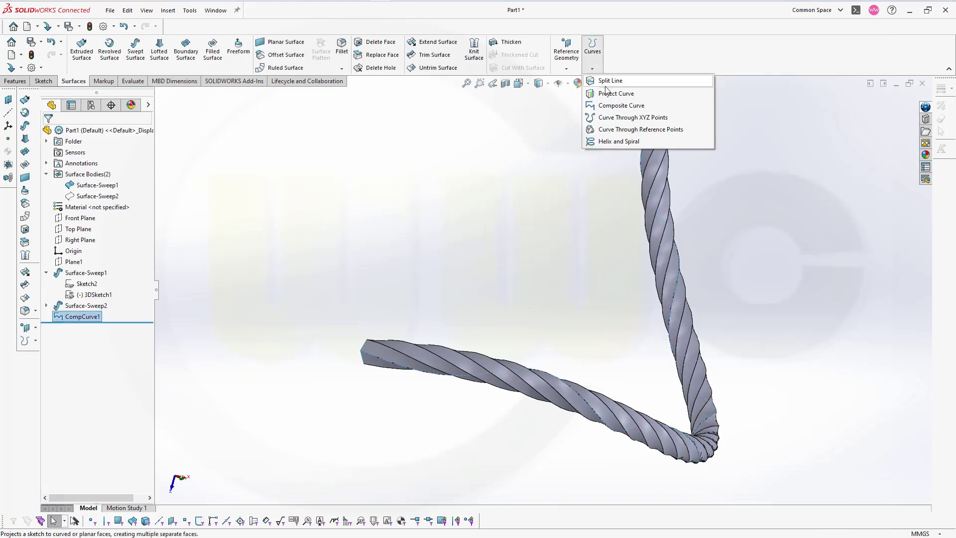
pyautogui.click(606, 107)
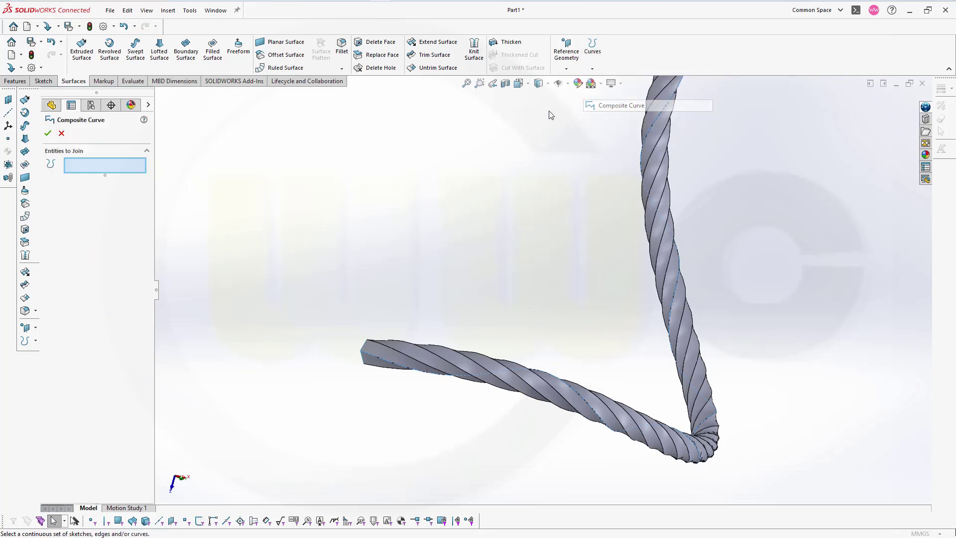
pyautogui.click(377, 343)
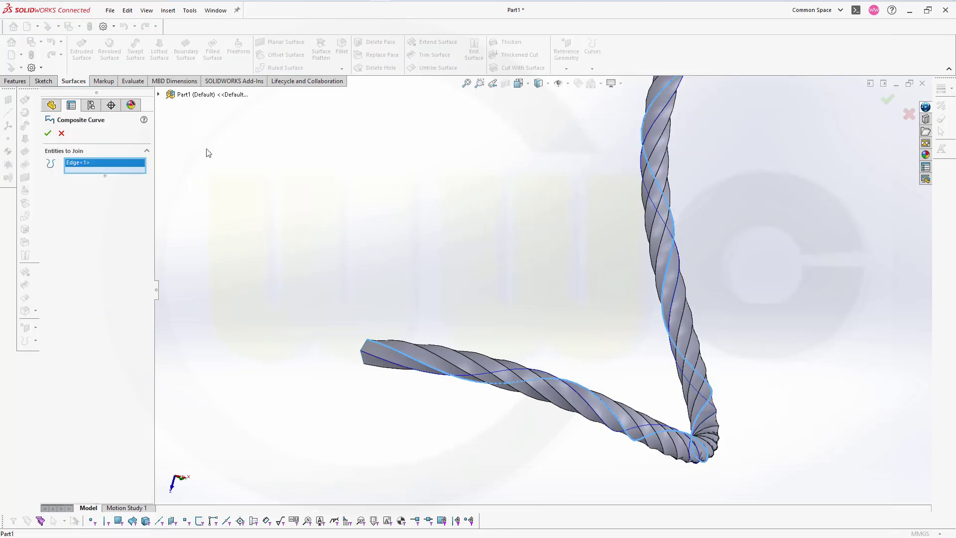
pyautogui.click(47, 133)
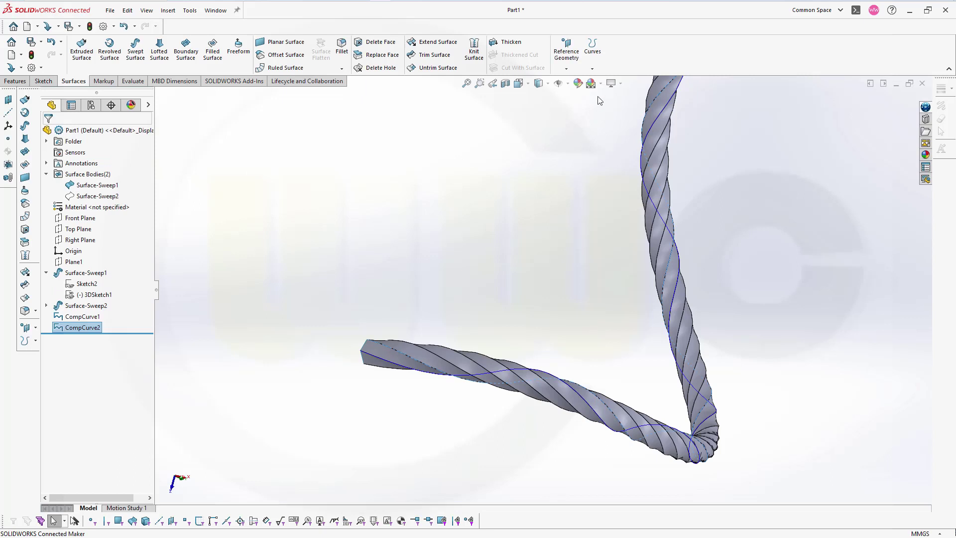
# - Create a third composite curve from the next unused twisted edge of the first sweep's surface
pyautogui.click(592, 69)
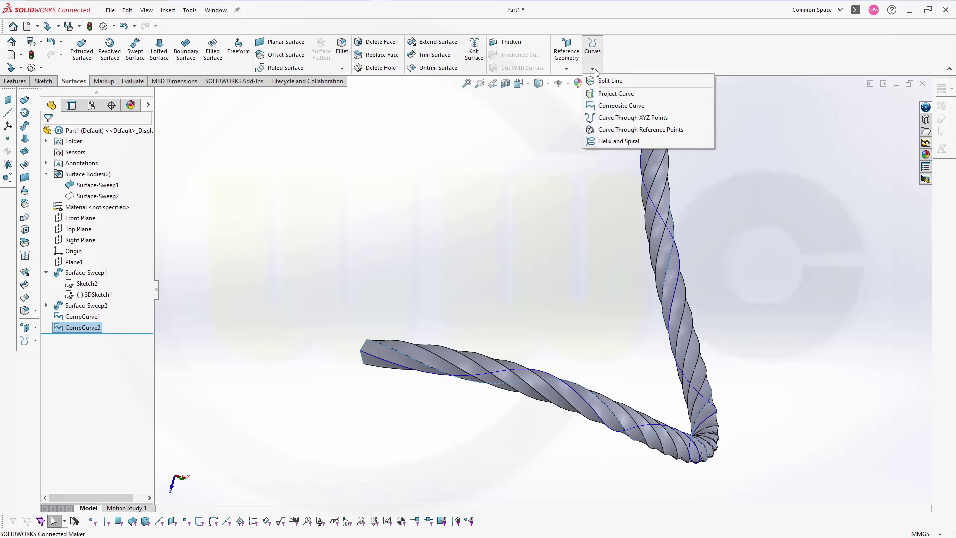
pyautogui.click(613, 105)
pyautogui.click(414, 344)
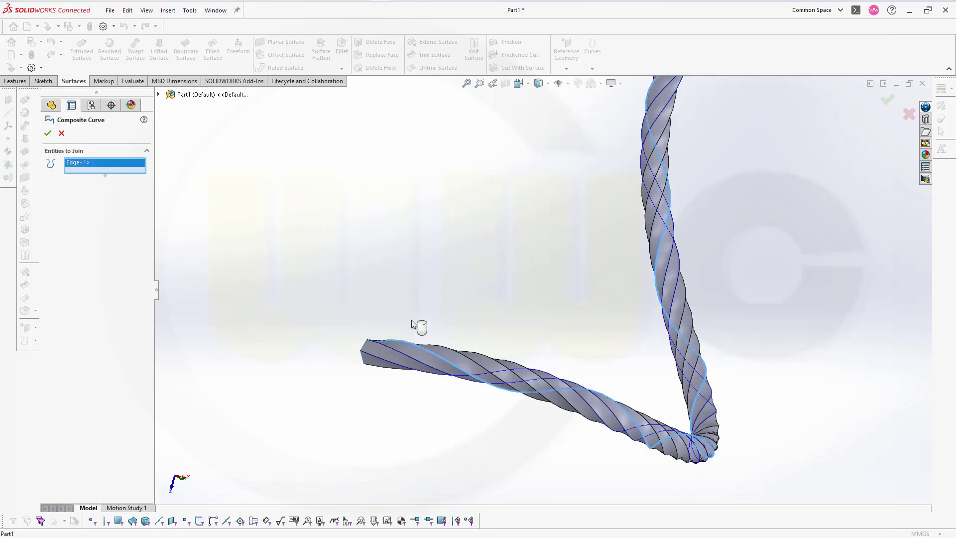
pyautogui.click(48, 133)
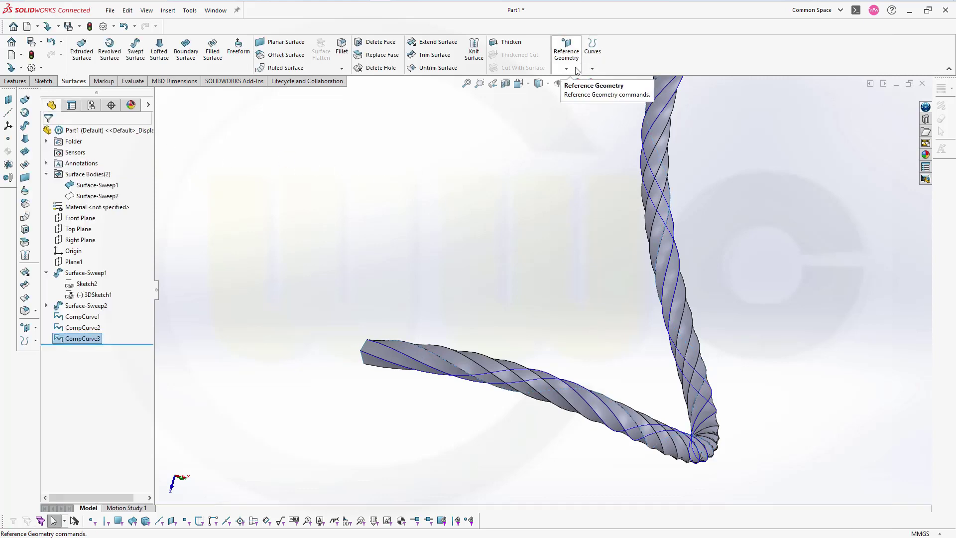
# - Create a fourth composite curve from the following twisted edge around the first sweep's hexagonal surface
pyautogui.click(592, 69)
pyautogui.click(605, 100)
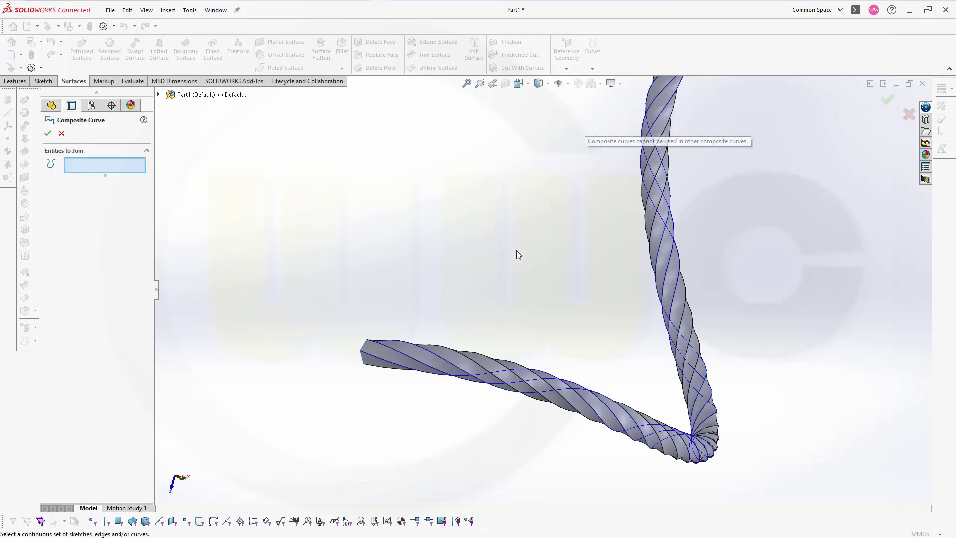
pyautogui.click(472, 359)
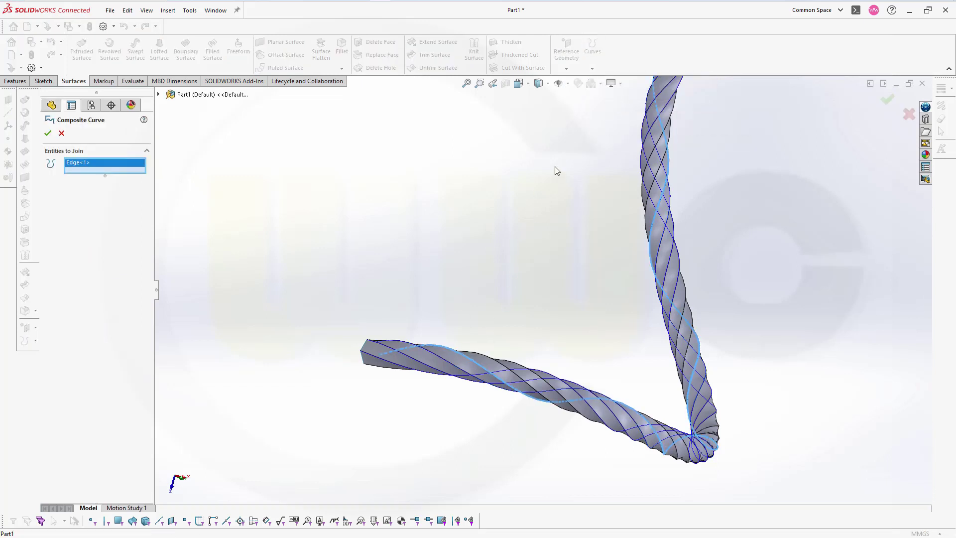
pyautogui.click(48, 132)
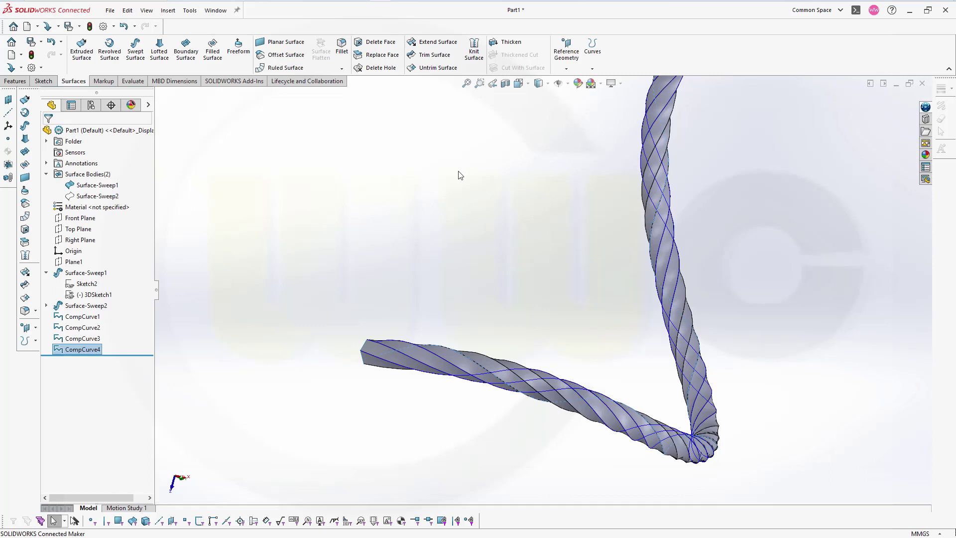
# - Create a fifth composite curve from one of the two remaining twisted edges of the first sweep
pyautogui.click(592, 70)
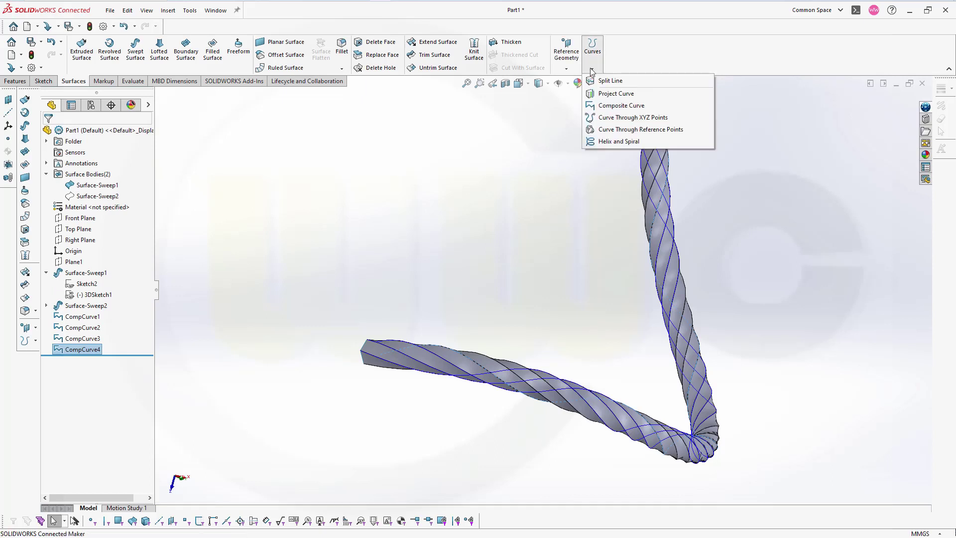
pyautogui.click(608, 107)
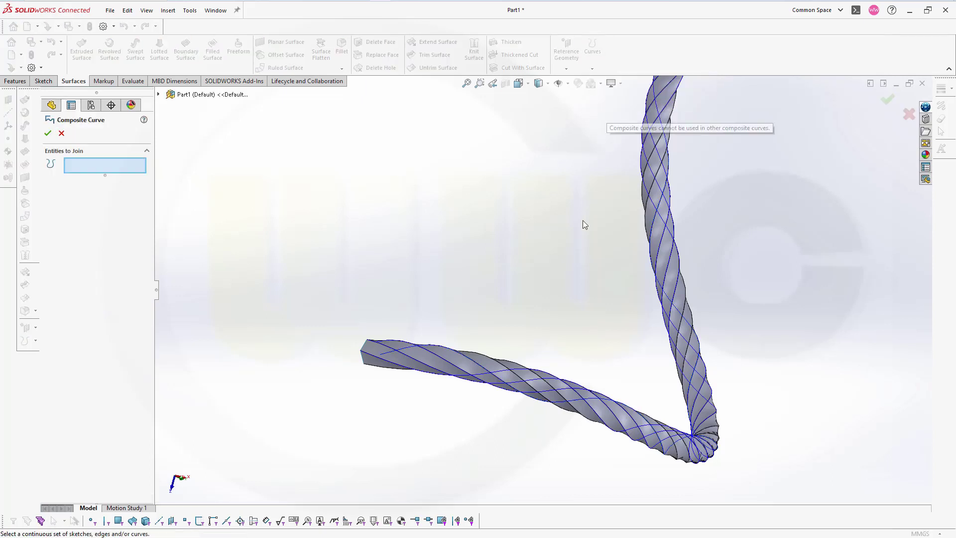
pyautogui.click(520, 382)
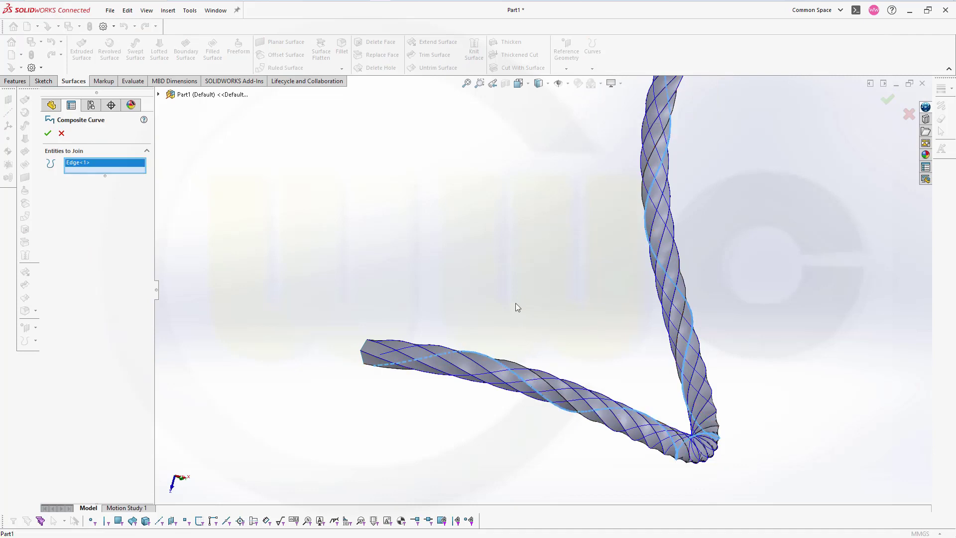
pyautogui.click(48, 133)
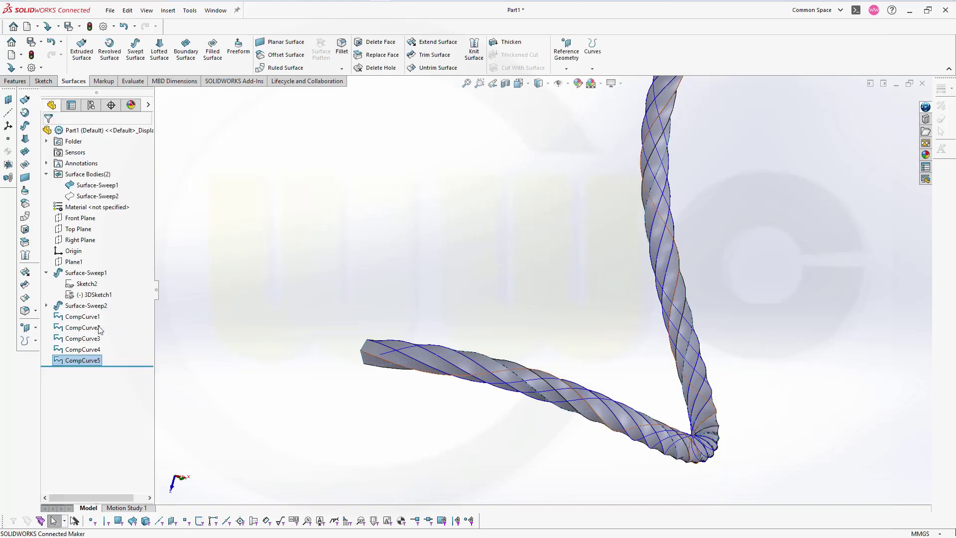
# - Create a sixth composite curve from the last remaining twisted edge of the first sweep
pyautogui.click(592, 69)
pyautogui.click(616, 107)
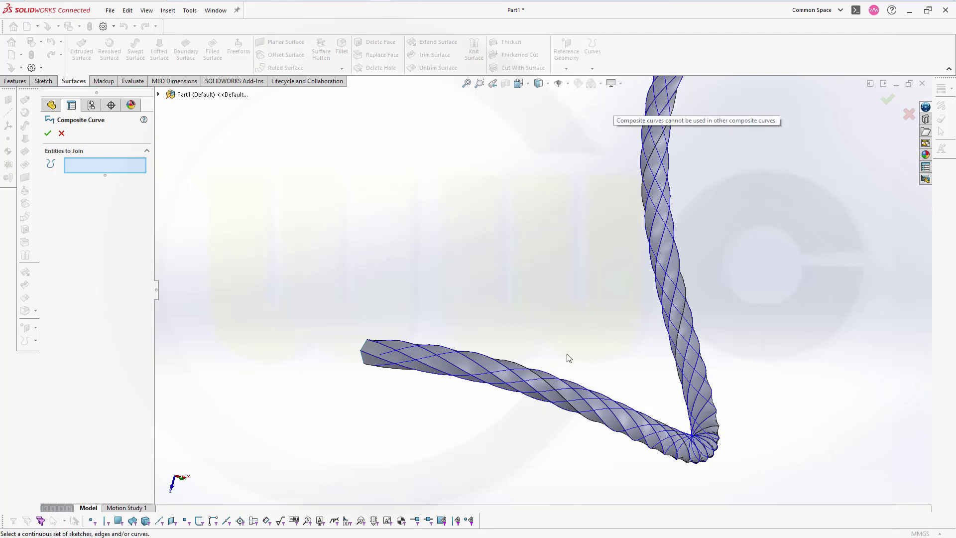
pyautogui.click(552, 387)
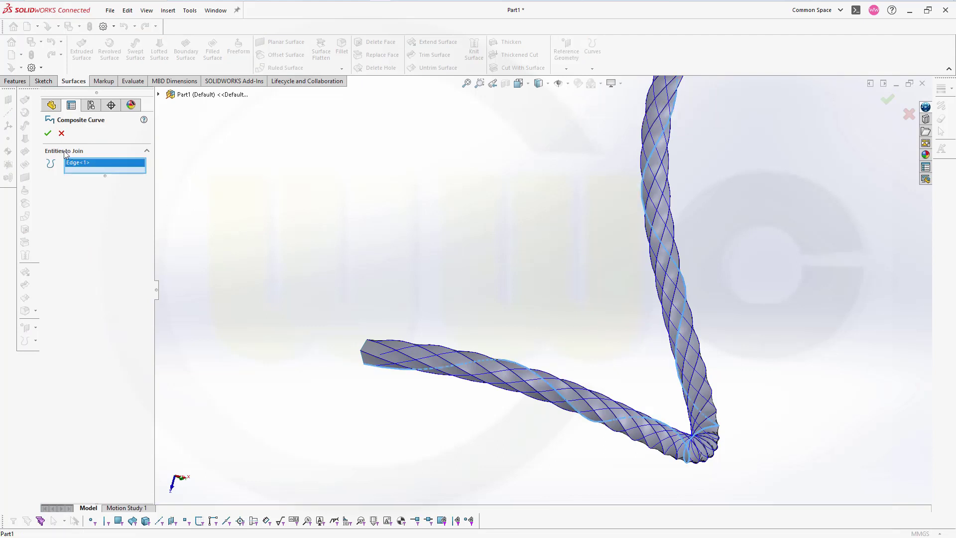
pyautogui.click(48, 133)
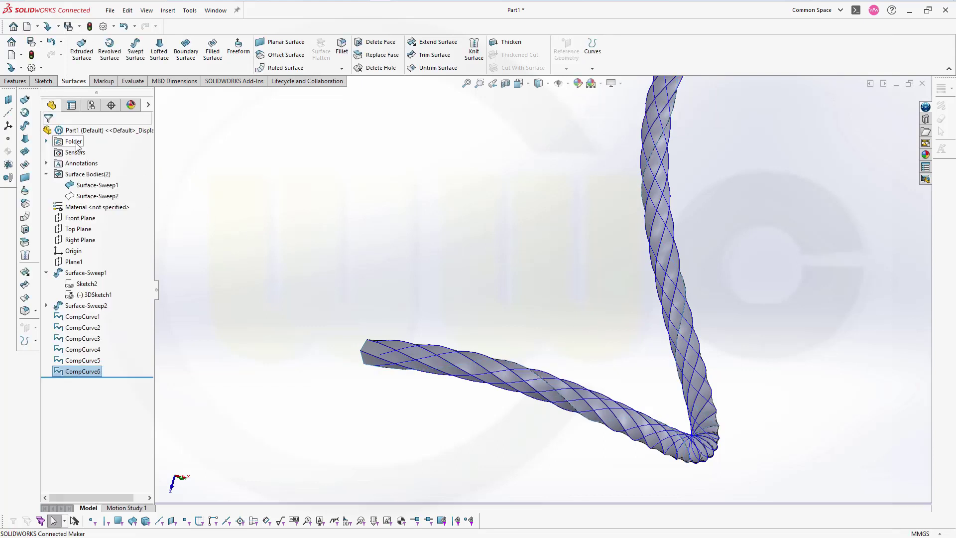
# - Hide the Surface-Sweep1 surface body and show the Surface-Sweep2 surface body instead
pyautogui.click(72, 185)
pyautogui.click(81, 170)
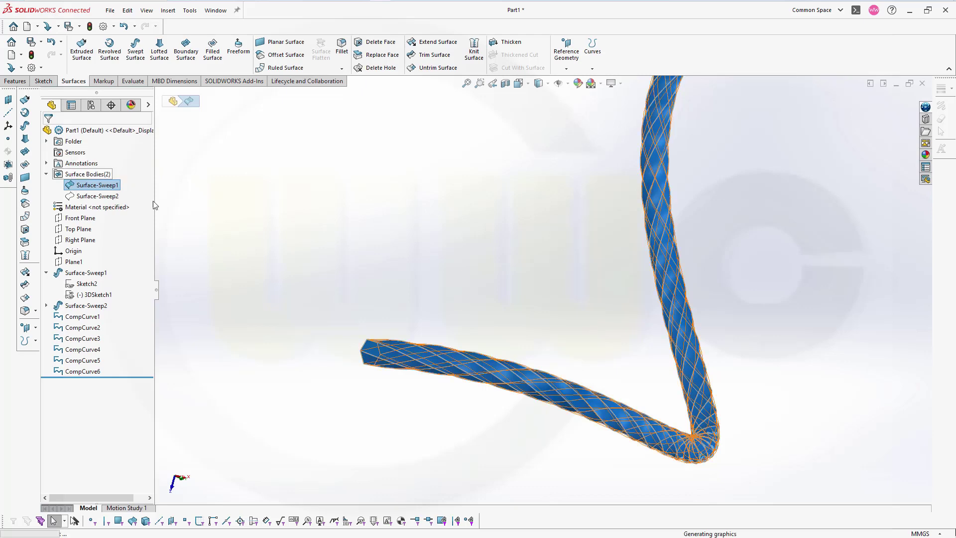
pyautogui.scroll(-1, 481, 388)
pyautogui.scroll(1, 481, 388)
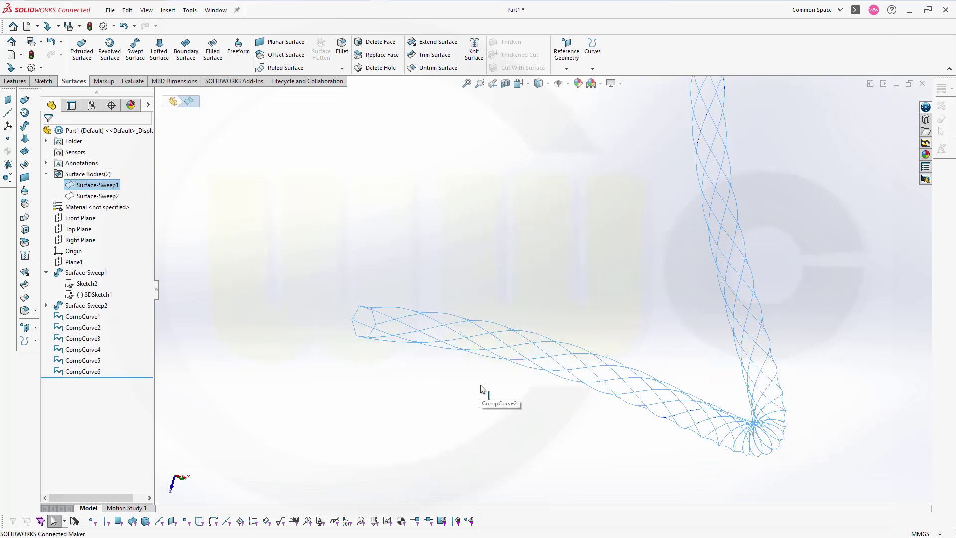
pyautogui.moveTo(587, 348); pyautogui.dragTo(568, 359, button='middle')
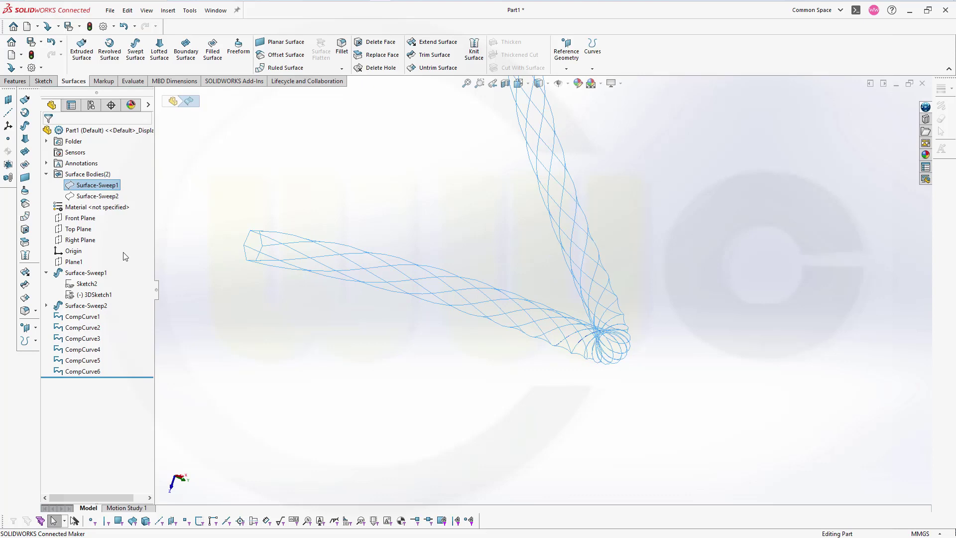
pyautogui.click(79, 196)
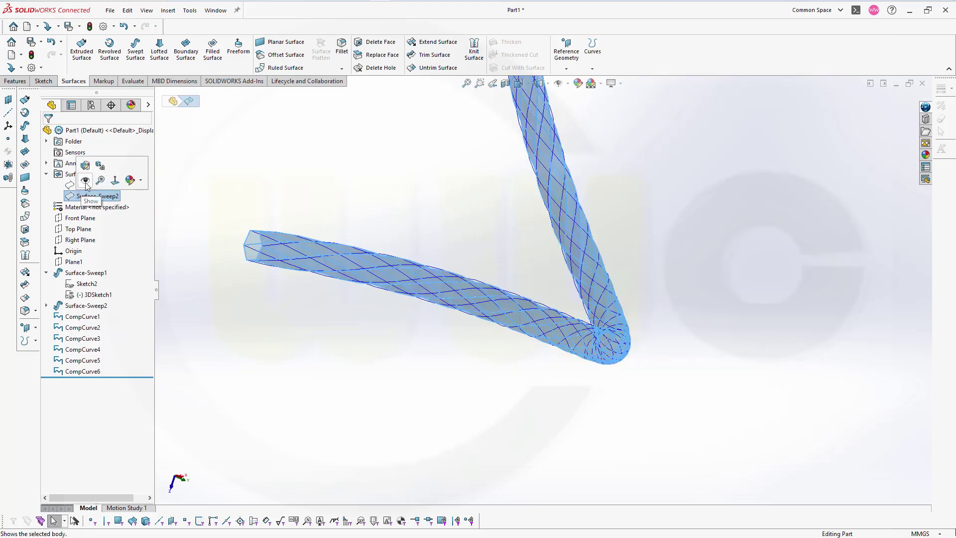
pyautogui.click(86, 181)
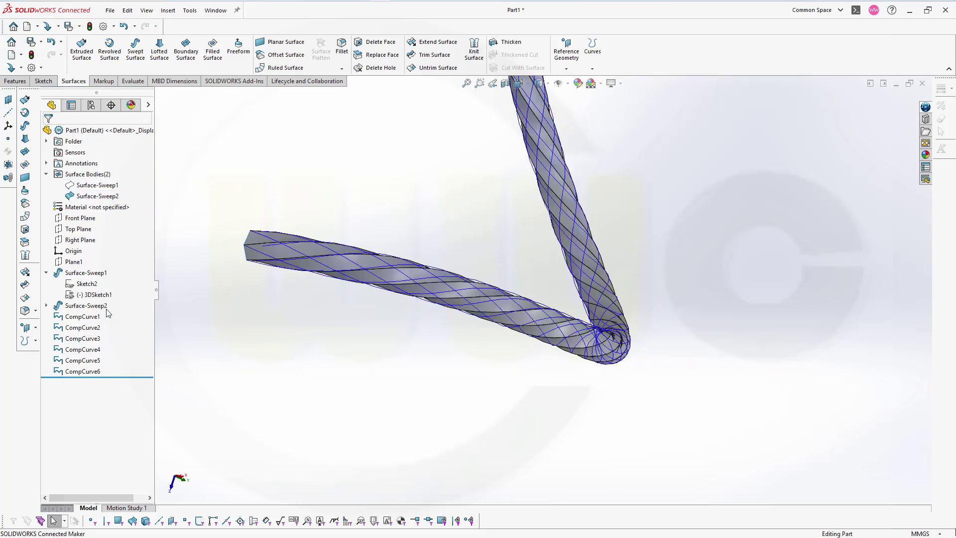
# - Hide all six composite curves, CompCurve1 through CompCurve6, together
pyautogui.click(94, 318)
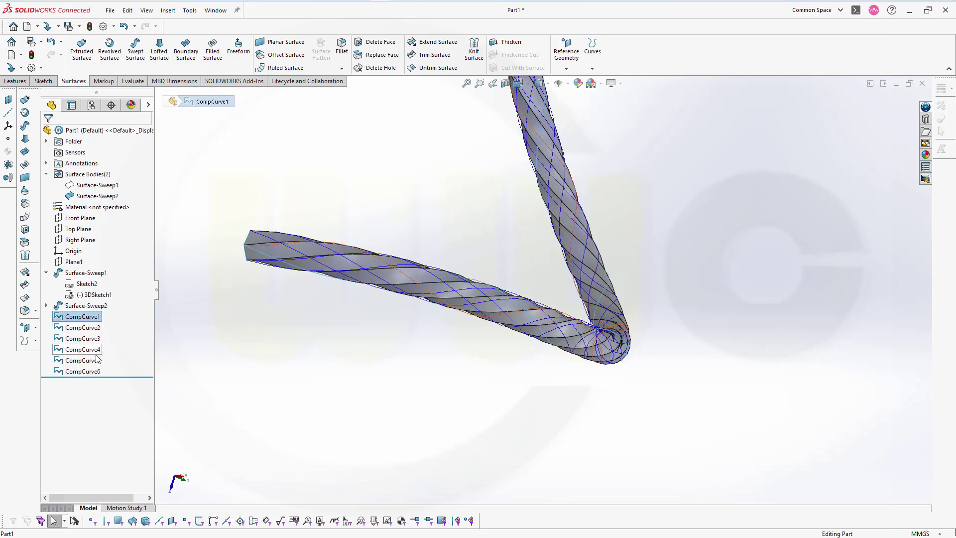
pyautogui.keyDown('shift'); pyautogui.click(91, 372); pyautogui.keyUp('shift')
pyautogui.click(100, 354)
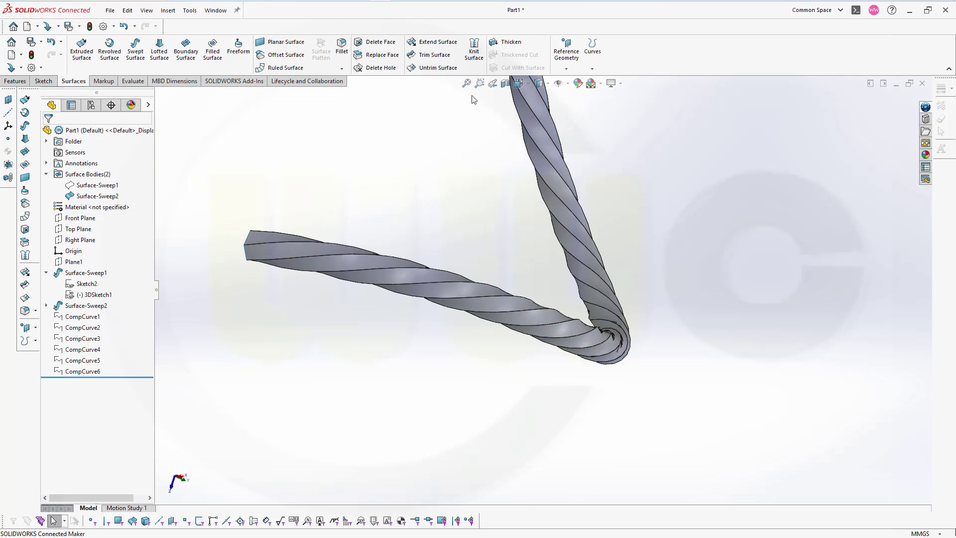
# - Create a composite curve from one twisted edge of the second sweep, starting at a corner of its hexagonal end
pyautogui.click(592, 70)
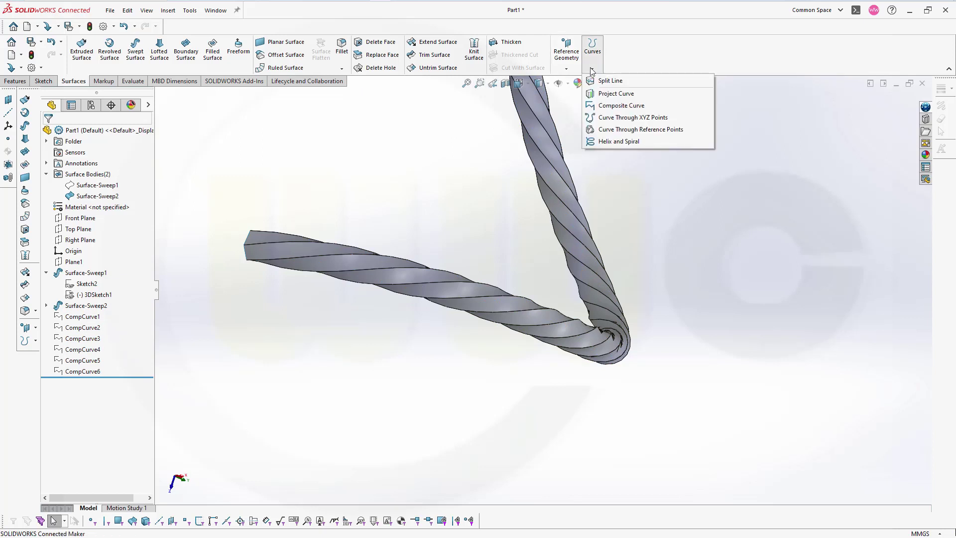
pyautogui.click(620, 105)
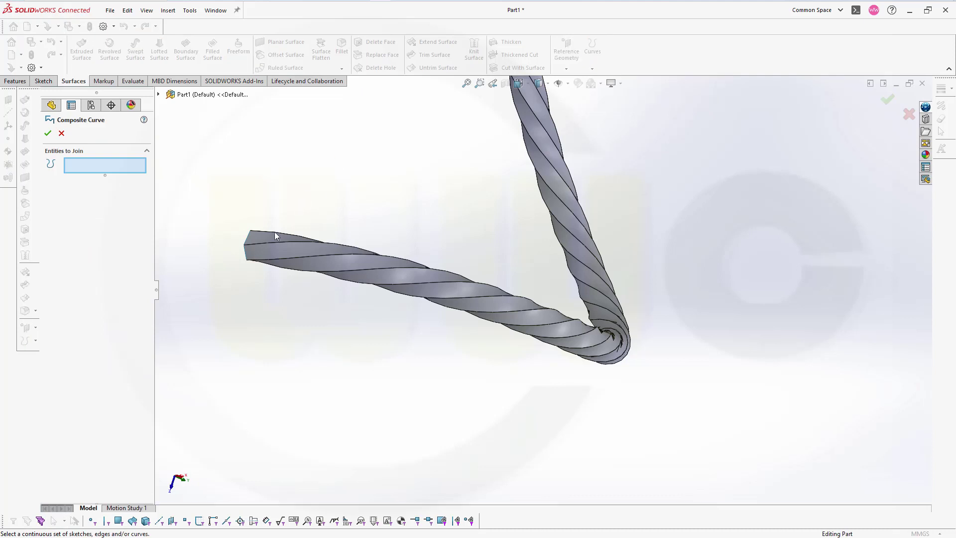
pyautogui.click(261, 243)
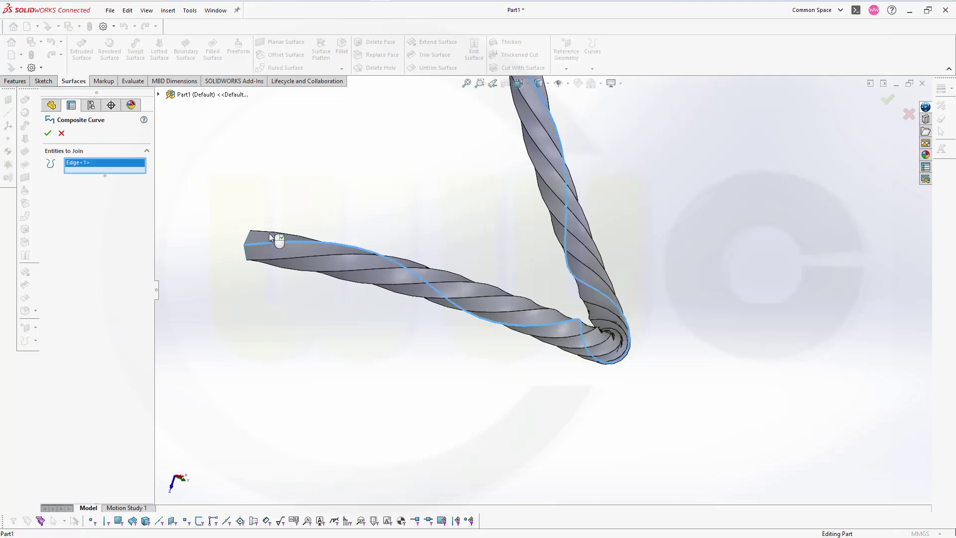
pyautogui.click(48, 134)
# - Create a second composite curve from the adjacent twisted edge of the second sweep
pyautogui.click(592, 69)
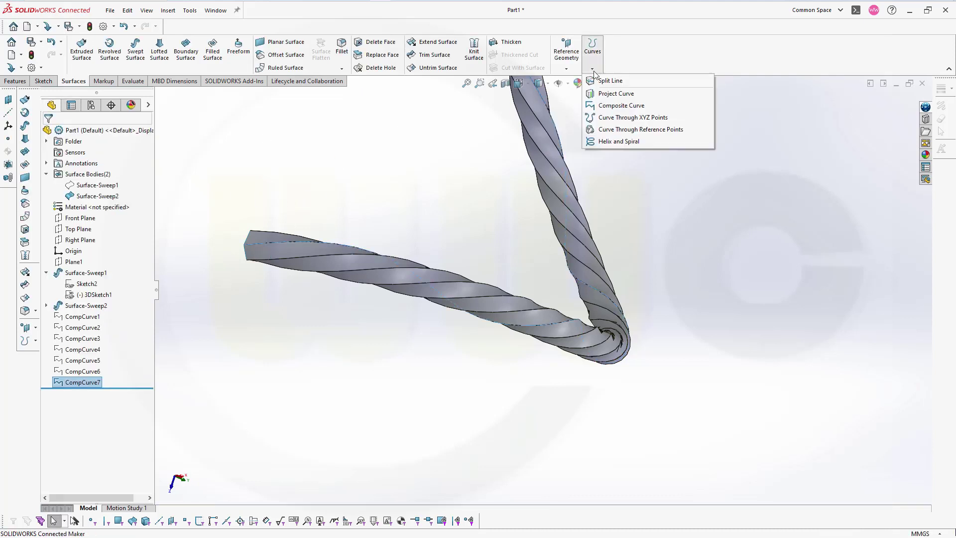
pyautogui.click(597, 106)
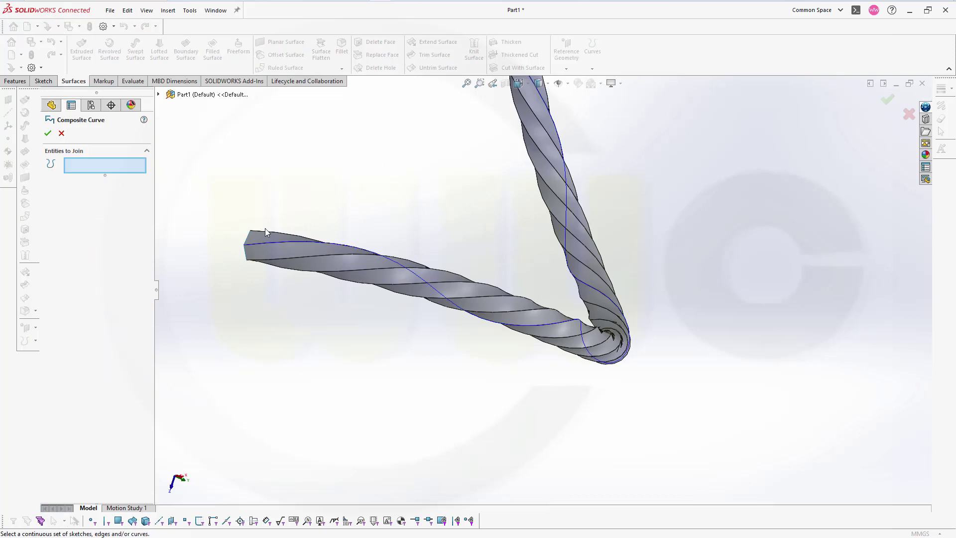
pyautogui.click(277, 263)
pyautogui.click(48, 134)
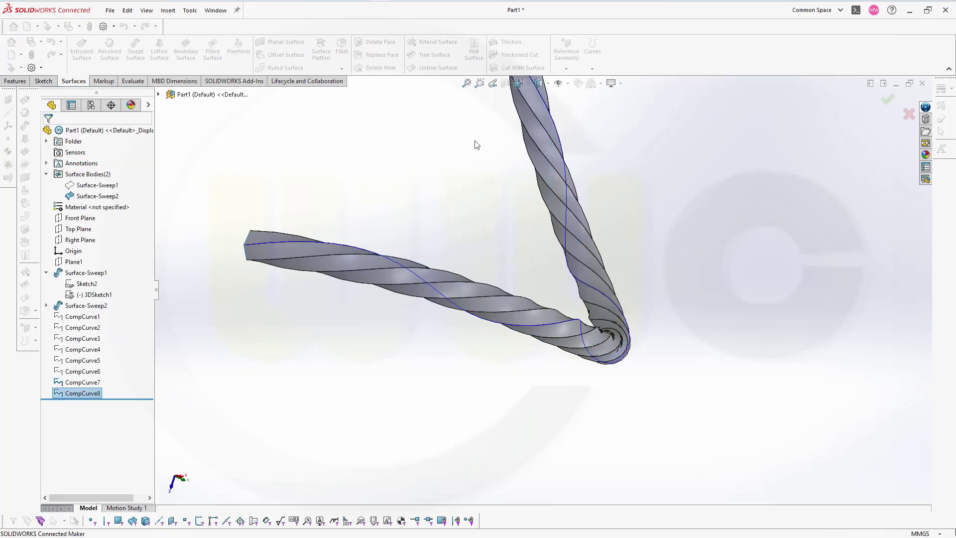
# - Create a third composite curve from the next unused twisted edge of the second sweep
pyautogui.click(592, 69)
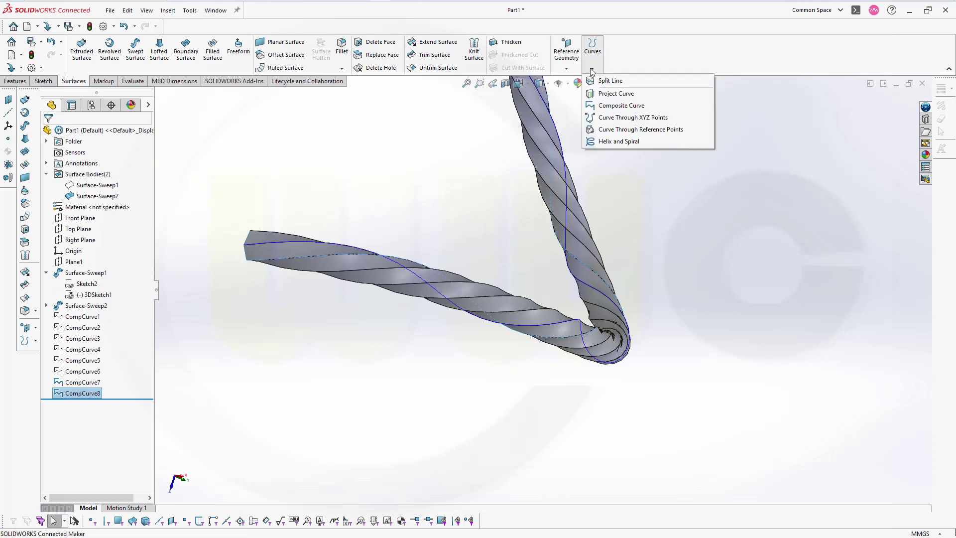
pyautogui.click(621, 106)
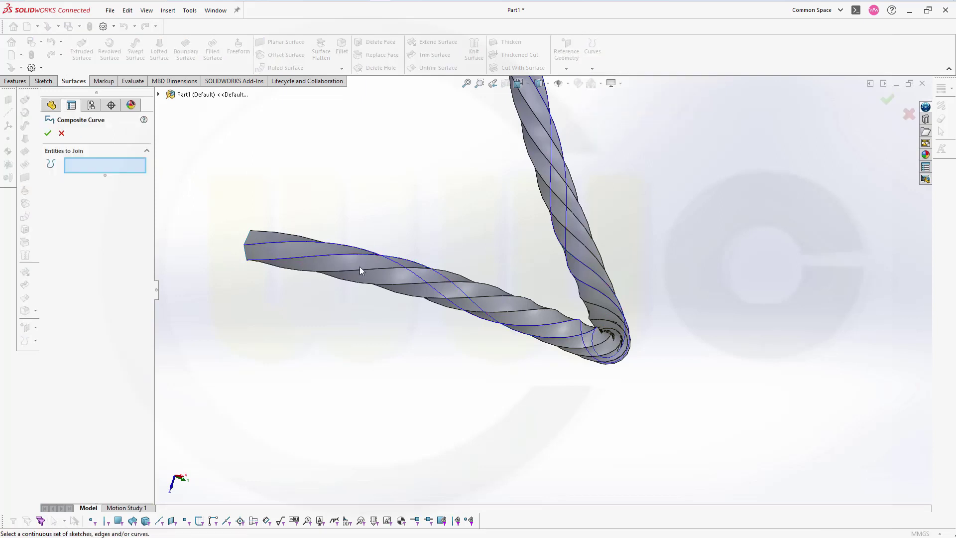
pyautogui.click(363, 271)
pyautogui.click(47, 134)
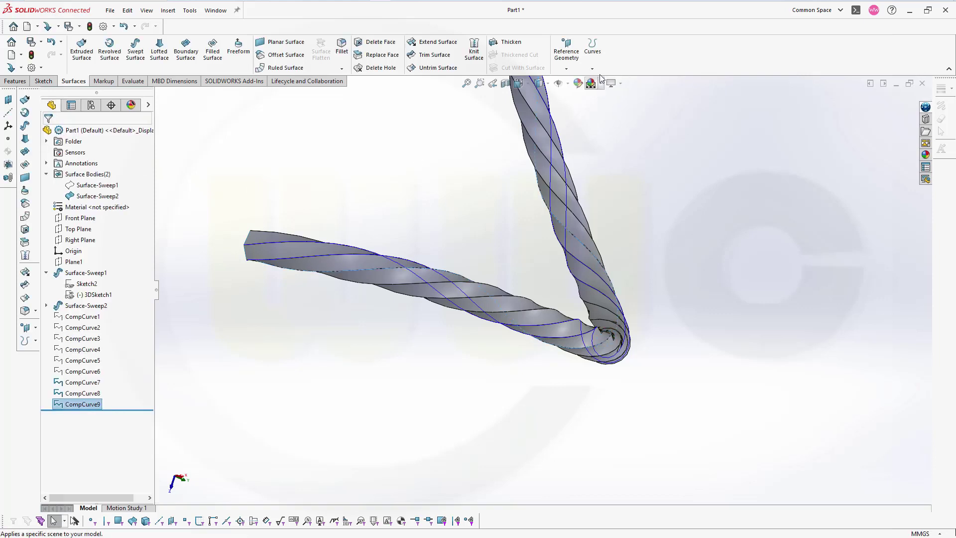
# - Create a fourth composite curve from the following unused twisted edge of the second sweep
pyautogui.click(592, 68)
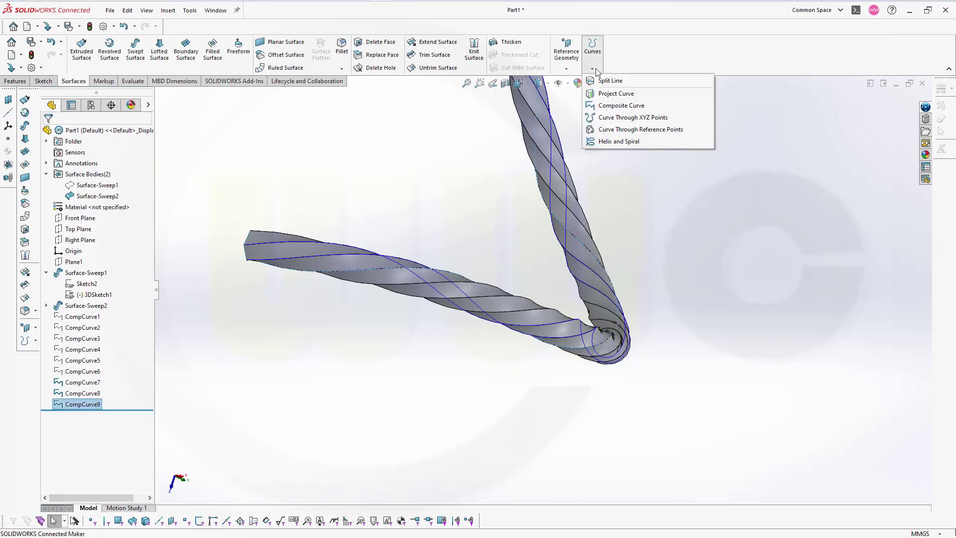
pyautogui.click(615, 105)
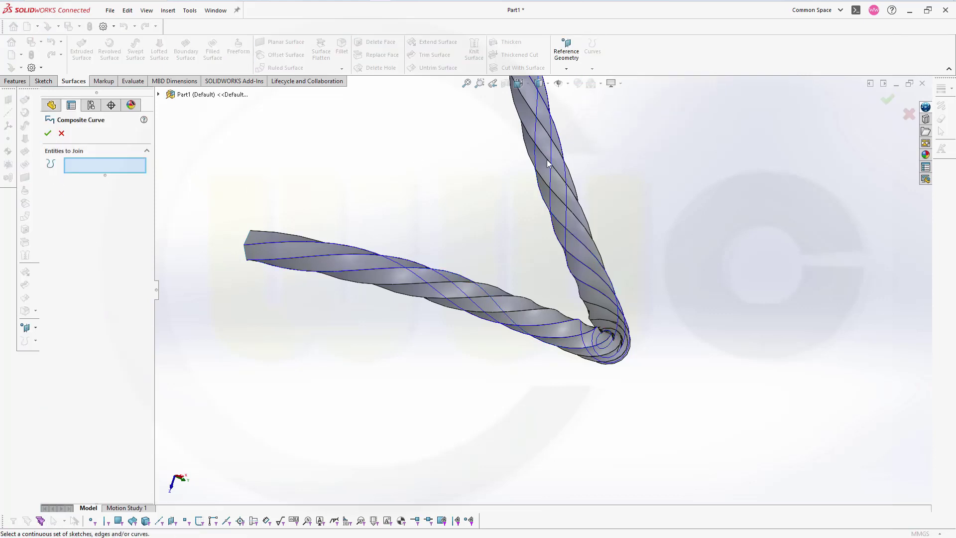
pyautogui.click(441, 285)
pyautogui.press('Return')
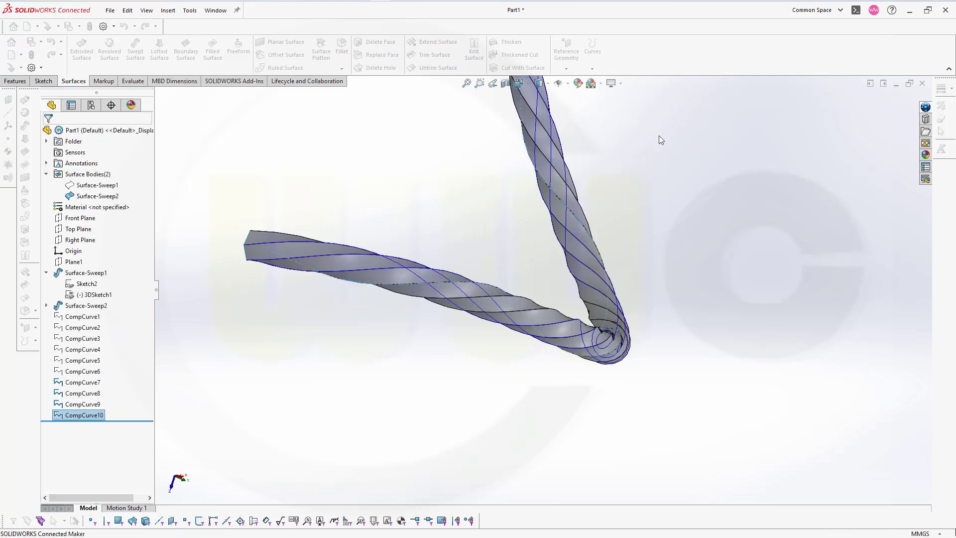
# - Create a fifth composite curve from one of the two remaining twisted edges of the second sweep
pyautogui.click(593, 68)
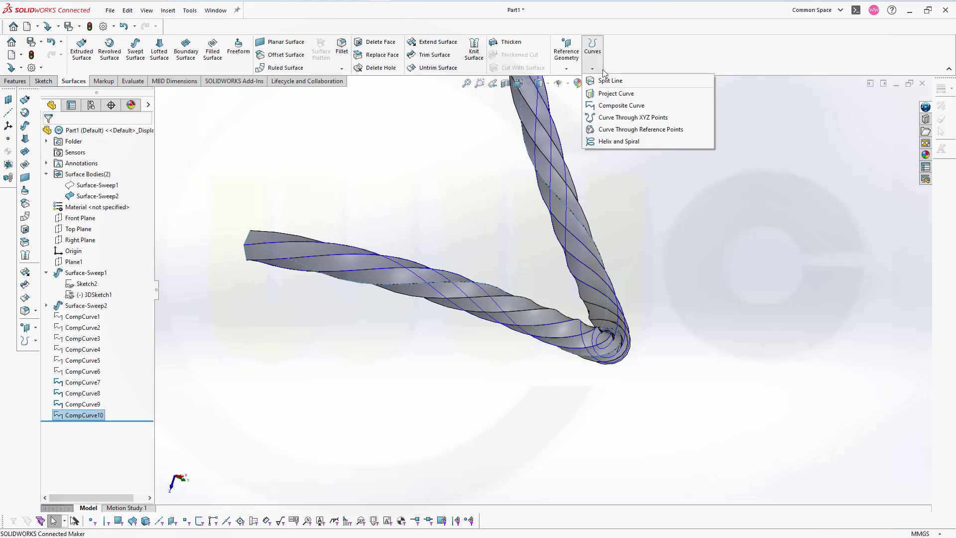
pyautogui.click(628, 108)
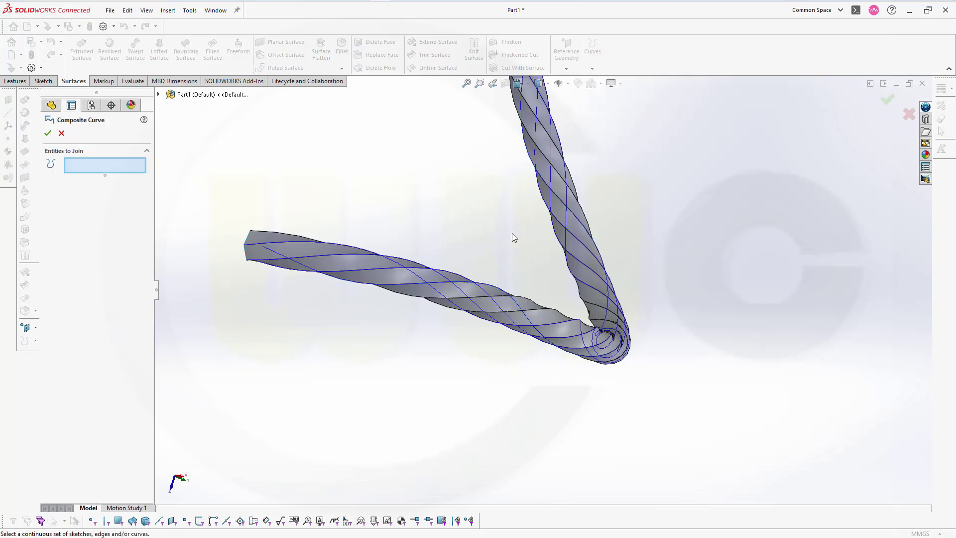
pyautogui.click(486, 294)
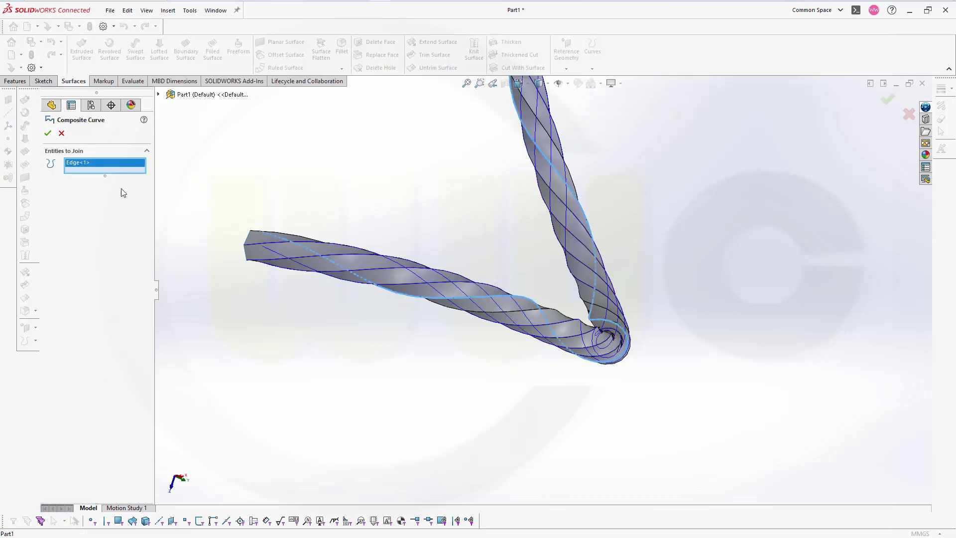
pyautogui.click(48, 133)
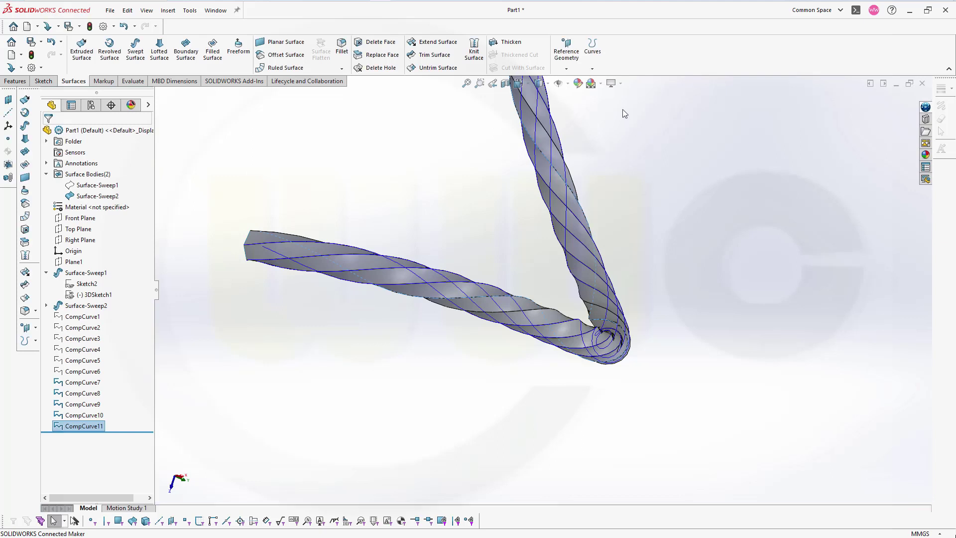
# - Create a sixth composite curve from the last remaining twisted edge of the second sweep
pyautogui.click(591, 68)
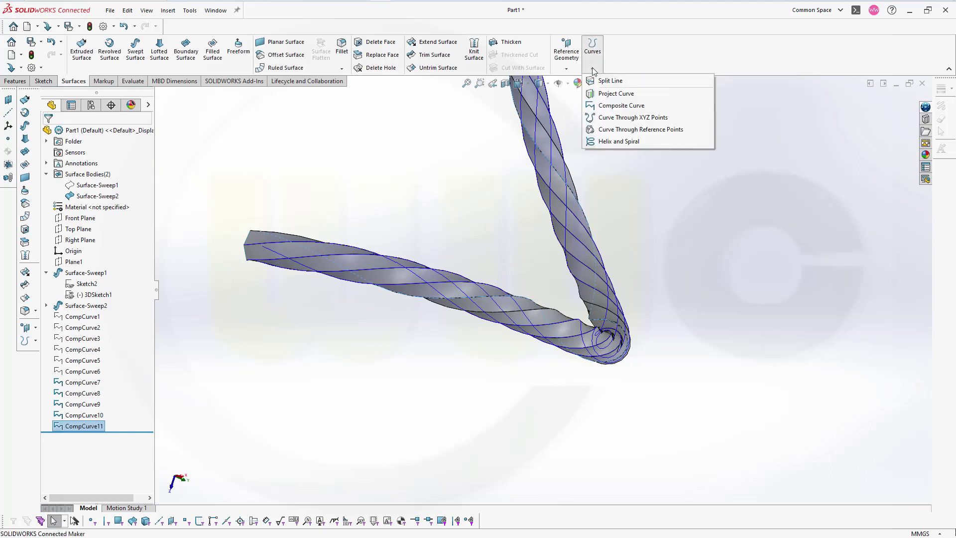
pyautogui.click(630, 105)
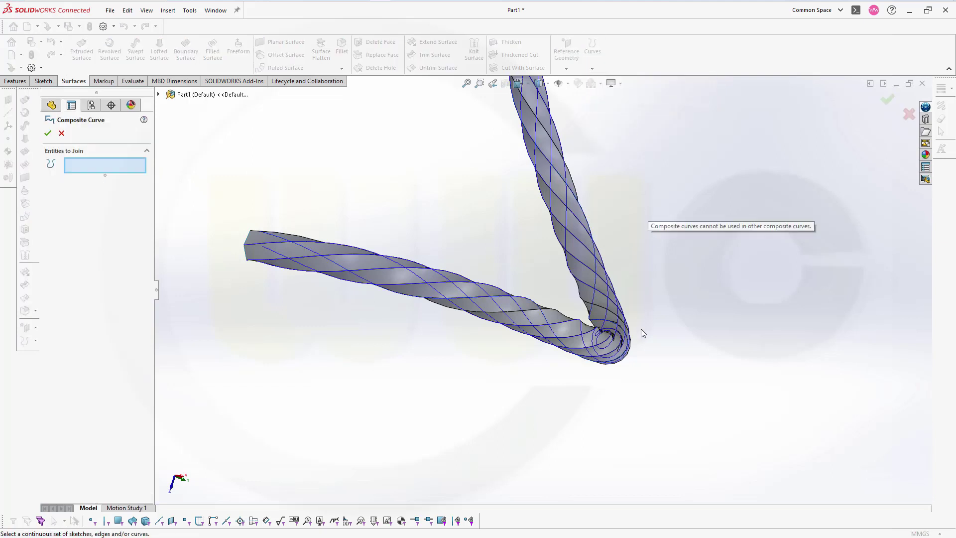
pyautogui.click(513, 318)
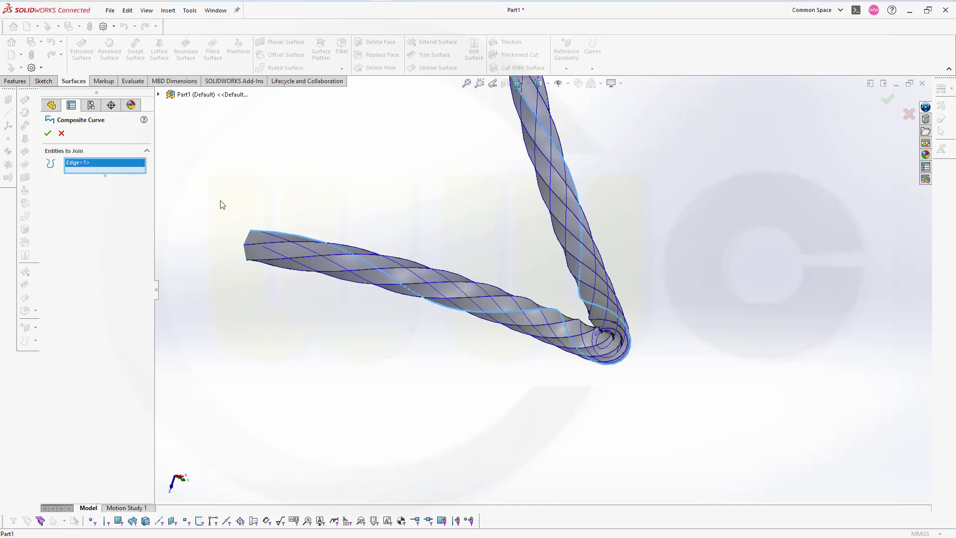
pyautogui.click(47, 133)
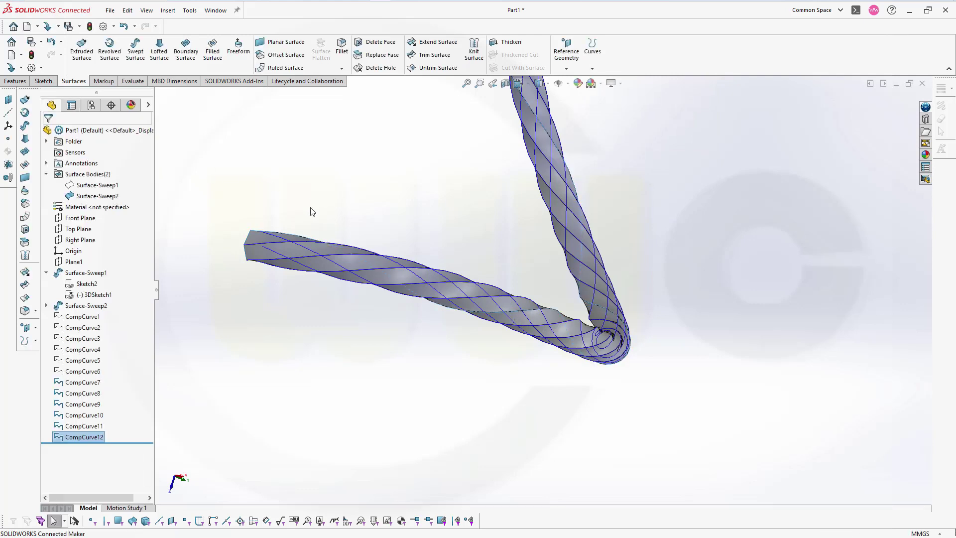
# - Hide the Surface-Sweep2 surface body, leaving its six composite curves on display
pyautogui.rightClick(75, 198)
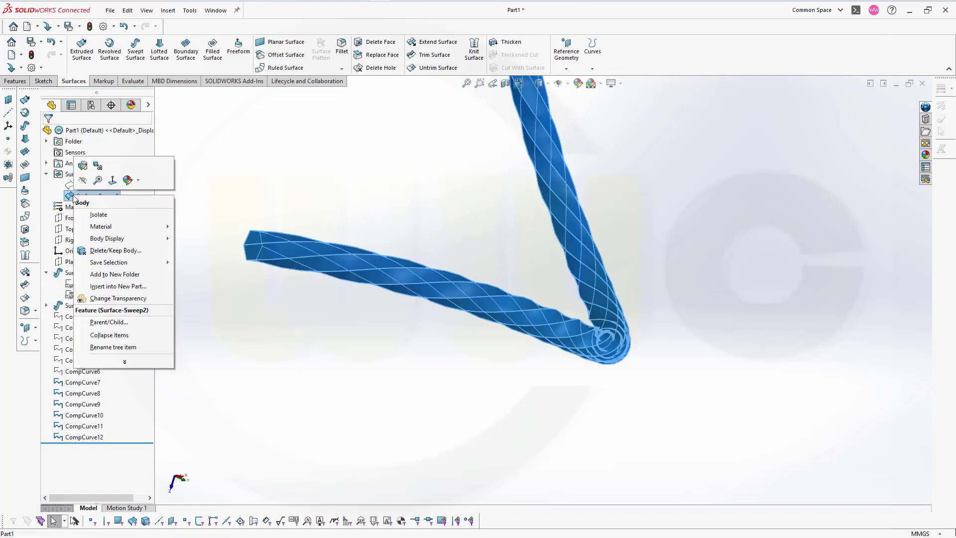
pyautogui.click(82, 186)
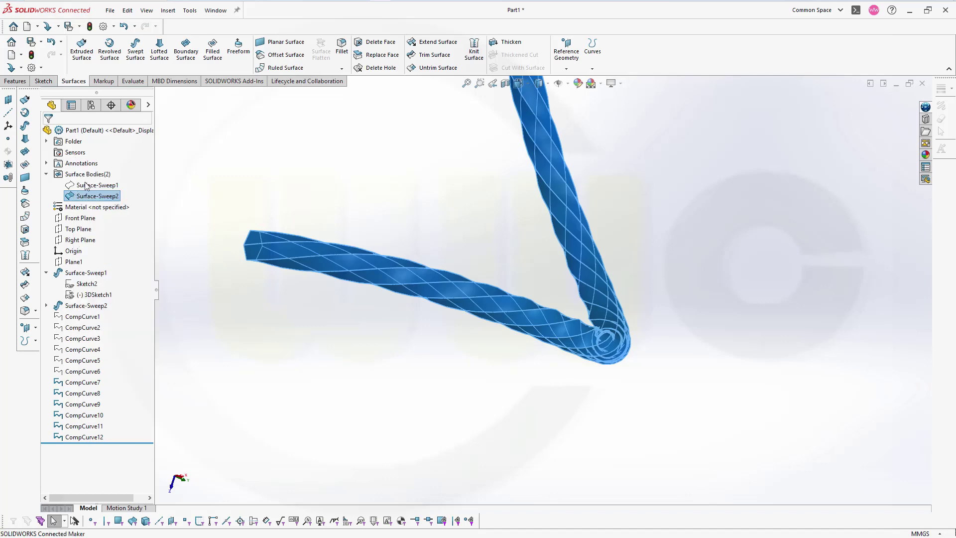
pyautogui.click(442, 228)
pyautogui.moveTo(450, 232); pyautogui.dragTo(406, 210, button='middle')
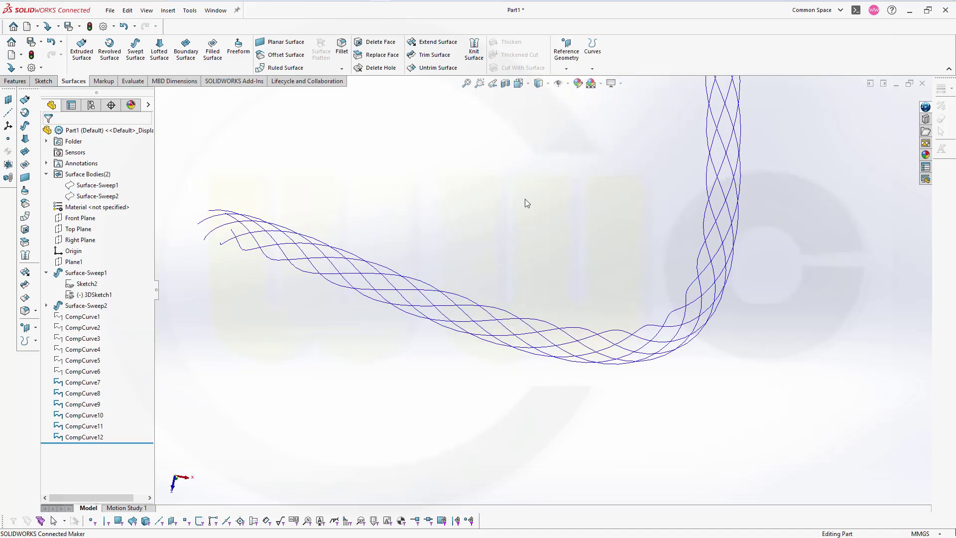
pyautogui.scroll(2, 540, 199)
pyautogui.rightClick(552, 198)
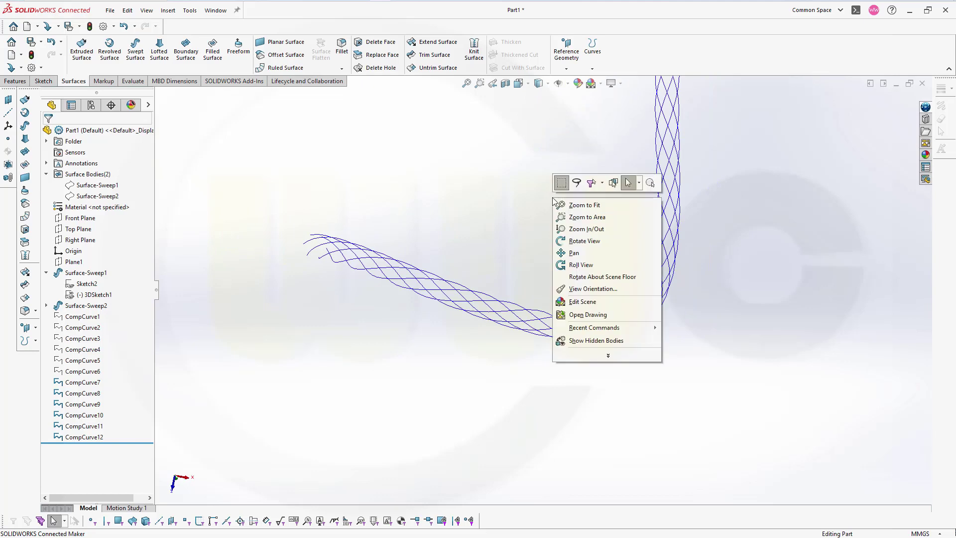
pyautogui.click(584, 206)
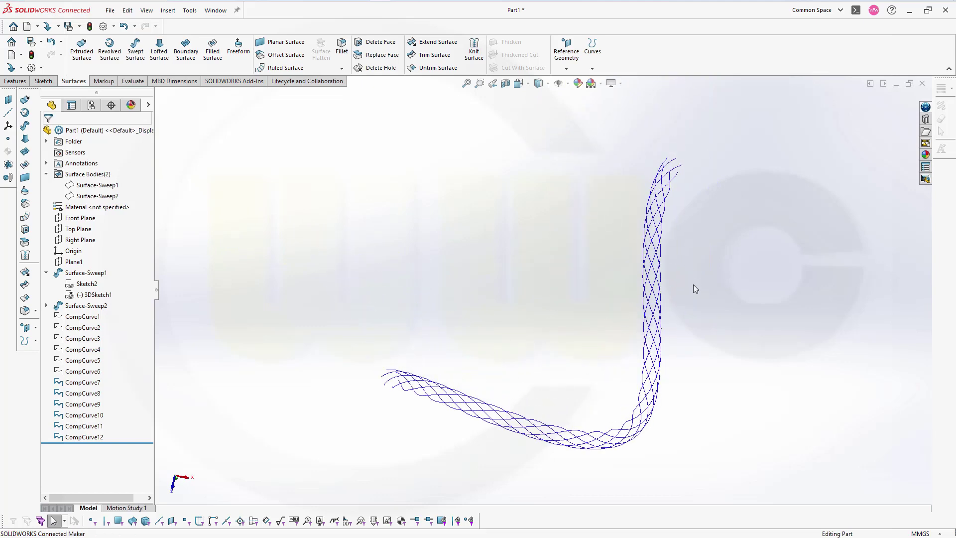
pyautogui.moveTo(409, 295); pyautogui.dragTo(303, 302, button='middle')
# - Hide the six composite curves of the second sweep, CompCurve7 through CompCurve12, together
pyautogui.click(85, 382)
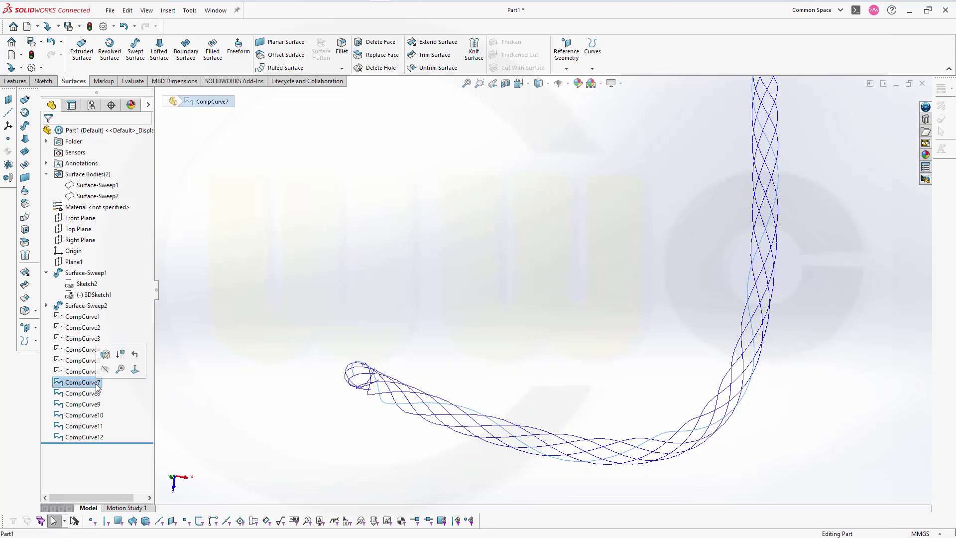
pyautogui.keyDown('shift'); pyautogui.click(85, 437); pyautogui.keyUp('shift')
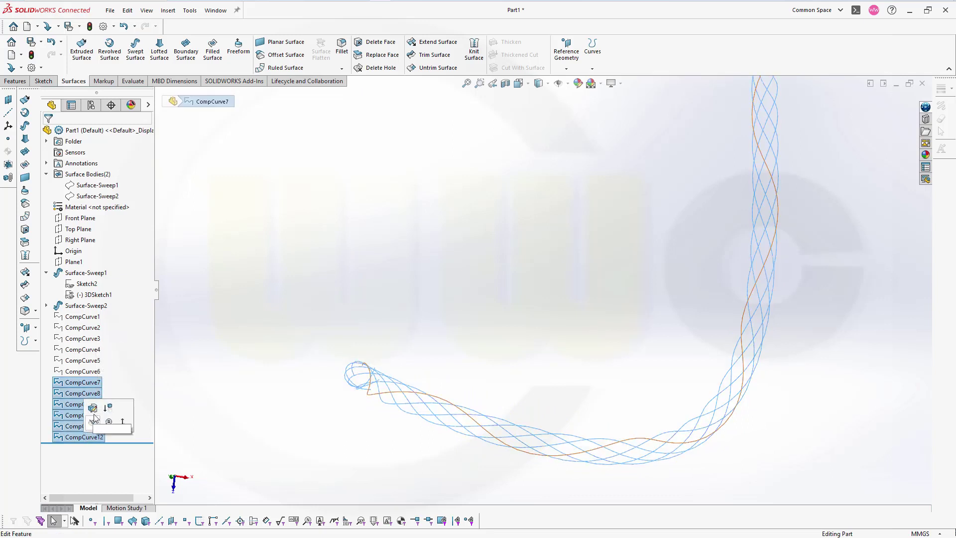
pyautogui.click(97, 427)
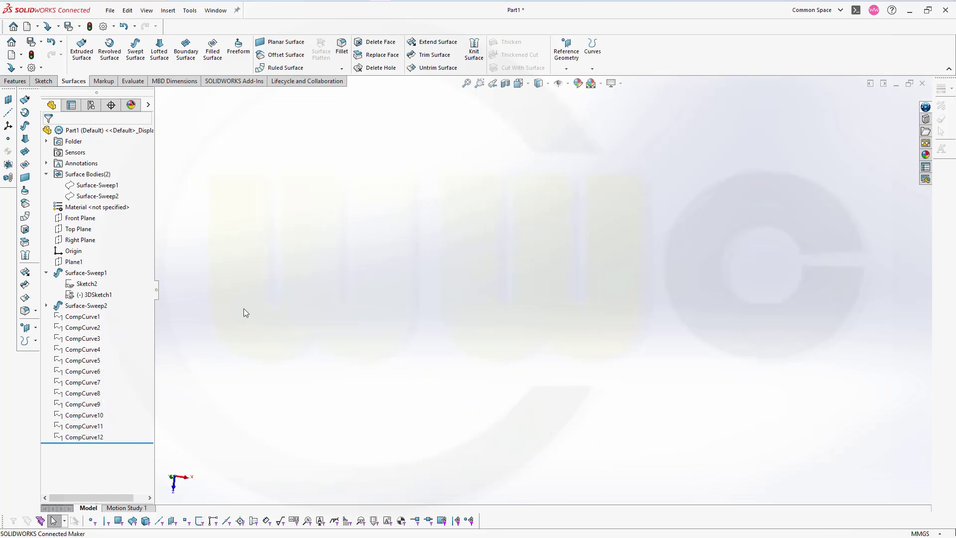
# - Show CompCurve1 from the first sweep and CompCurve7 from the second sweep, the pair sharing a common start point
pyautogui.click(82, 317)
pyautogui.click(92, 304)
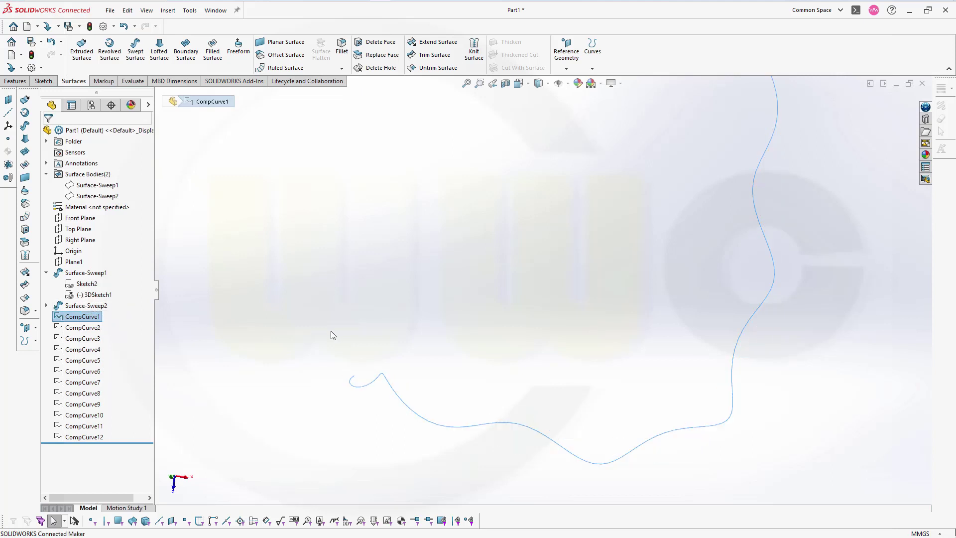
pyautogui.moveTo(330, 330)
pyautogui.mouseDown(button='middle')
pyautogui.moveTo(348, 348)
pyautogui.moveTo(337, 374)
pyautogui.moveTo(332, 347)
pyautogui.mouseUp(button='middle')
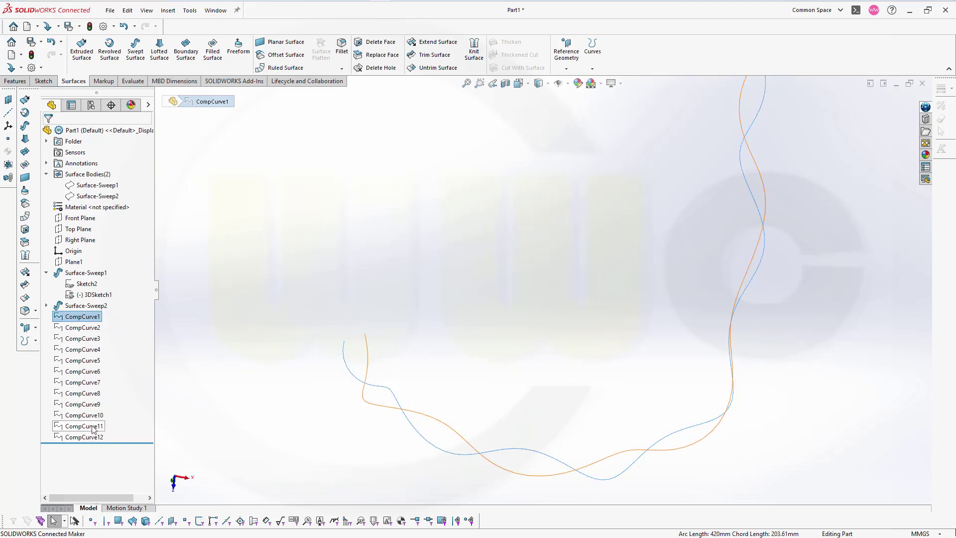
pyautogui.click(93, 385)
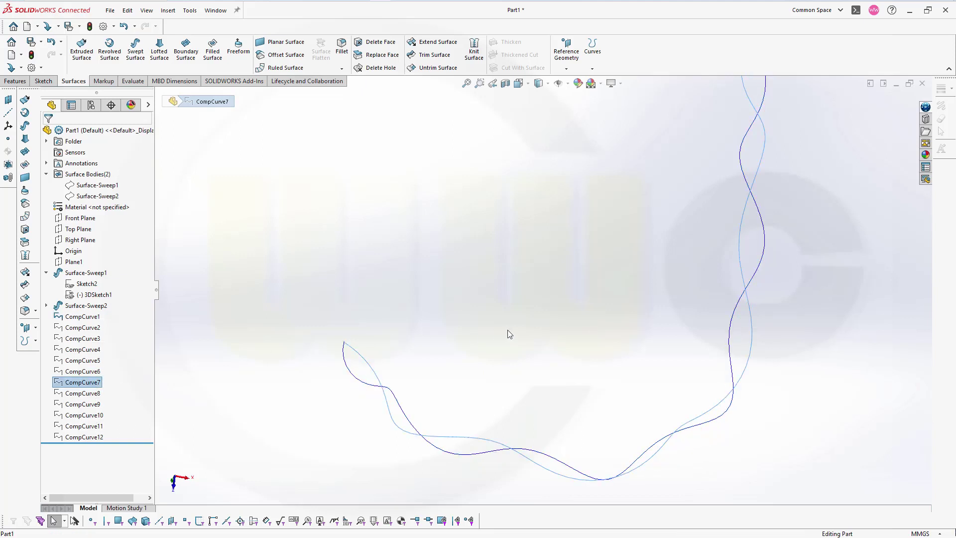
pyautogui.moveTo(507, 330); pyautogui.dragTo(193, 344, button='middle')
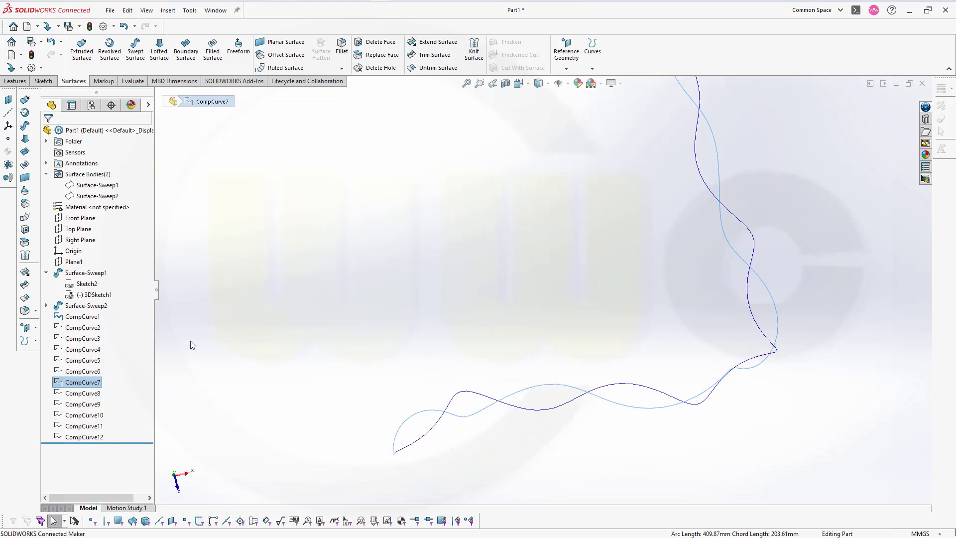
pyautogui.click(60, 384)
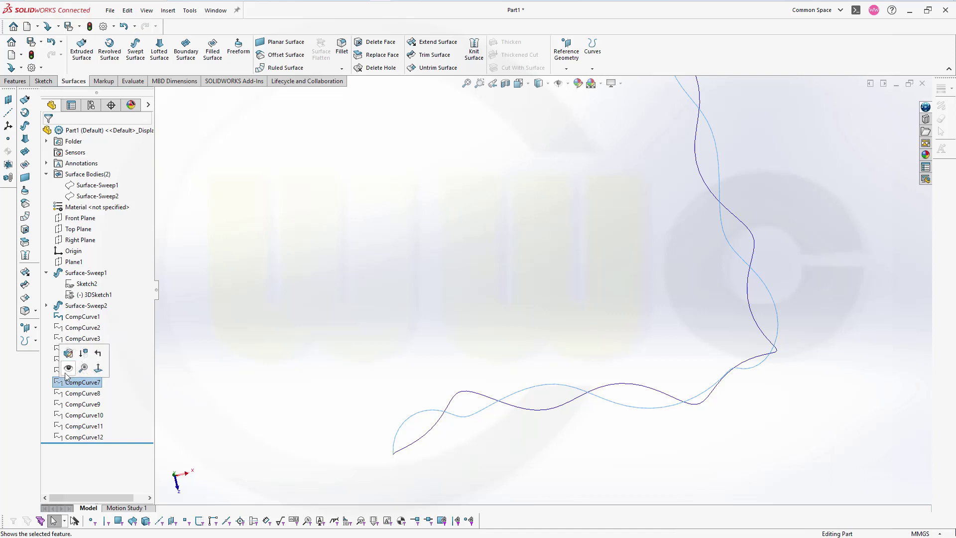
pyautogui.click(326, 338)
pyautogui.scroll(-2, 495, 440)
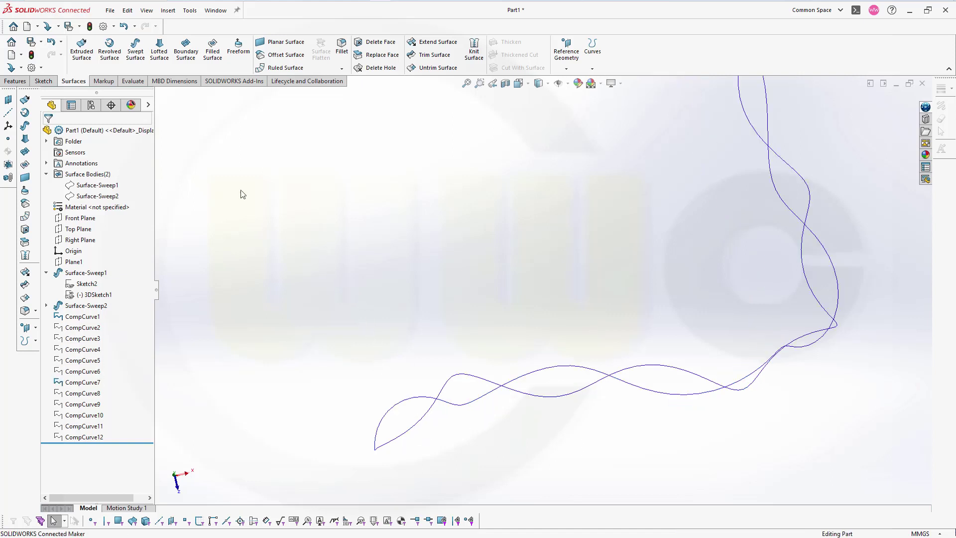
# - Set up a solid sweep along CompCurve7 with a circular profile of 0.5 mm diameter
pyautogui.click(17, 81)
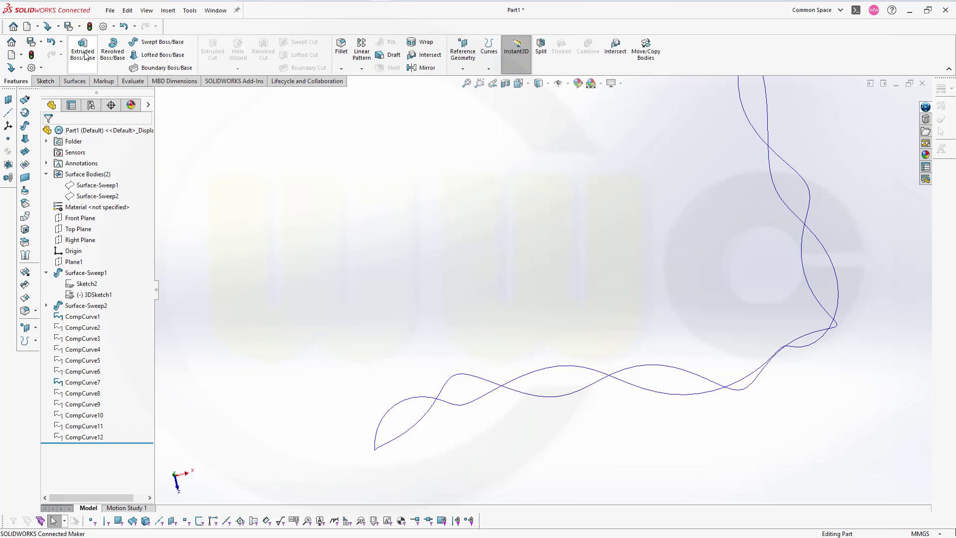
pyautogui.click(163, 43)
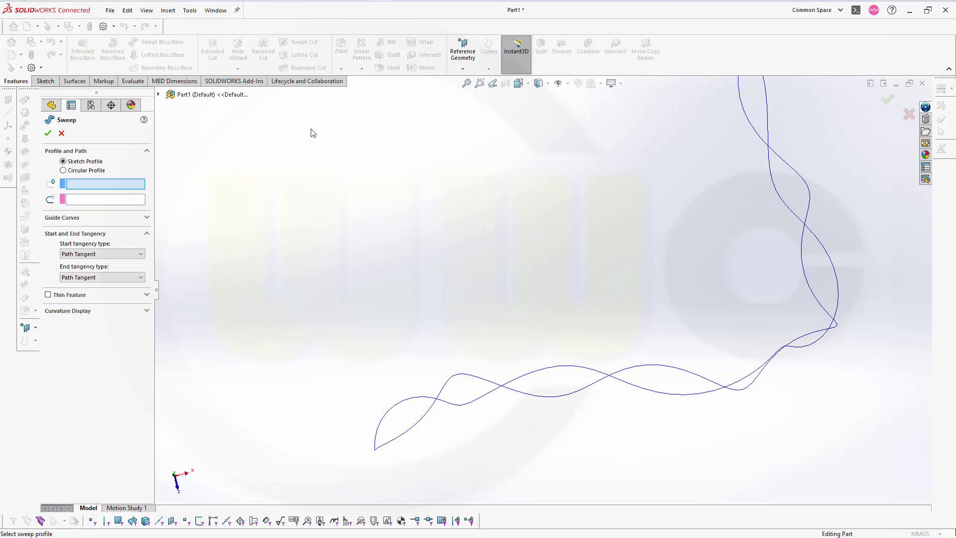
pyautogui.click(86, 171)
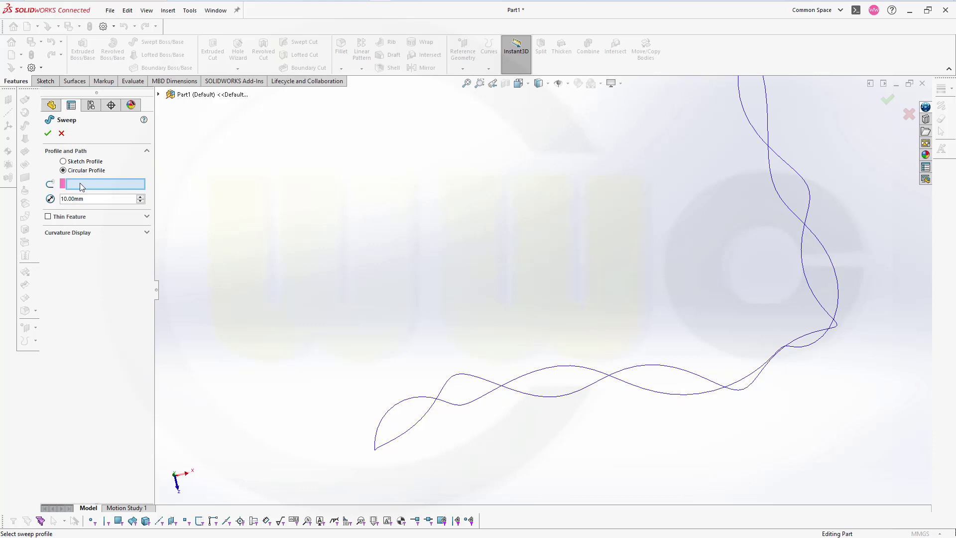
pyautogui.click(85, 199)
pyautogui.write('0,5')
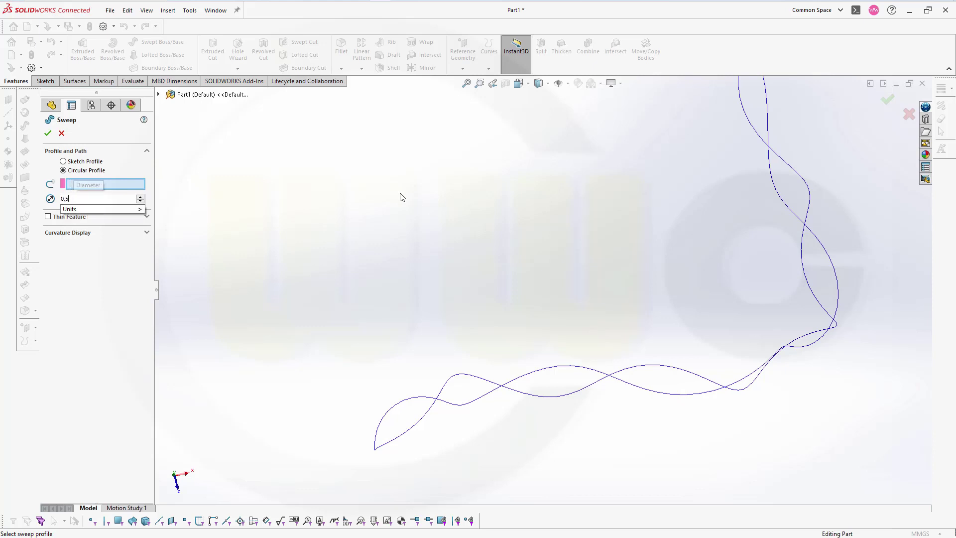
pyautogui.moveTo(299, 234); pyautogui.dragTo(160, 238)
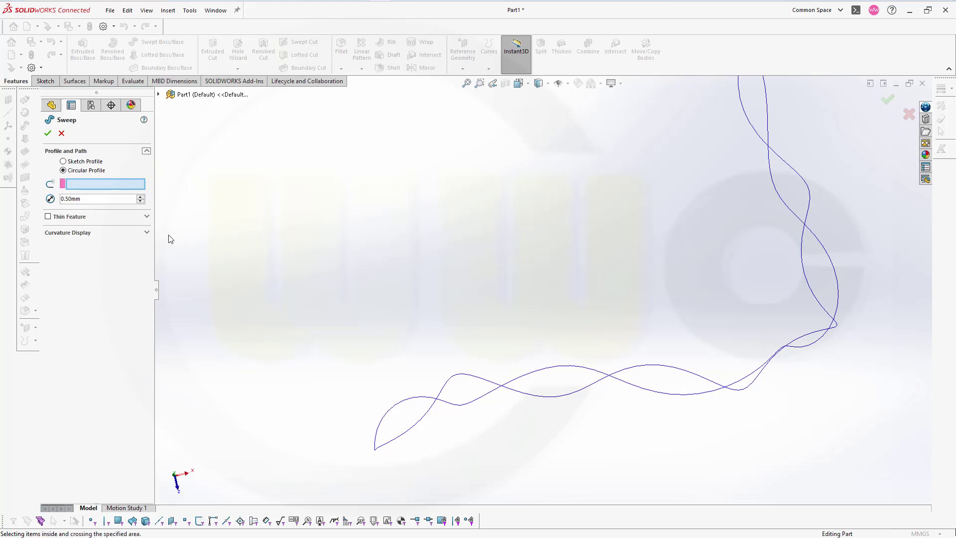
pyautogui.click(376, 442)
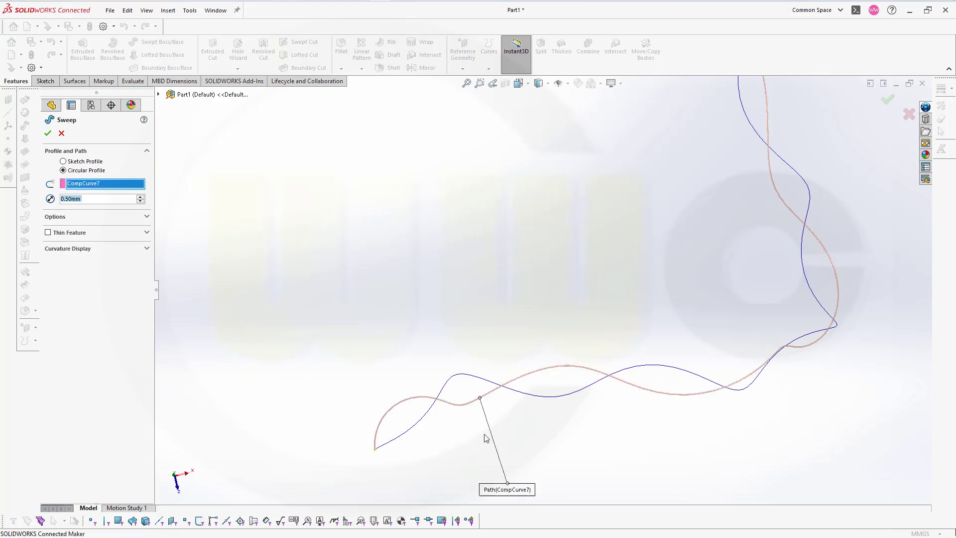
# - Set the circular profile's diameter to 1 mm and complete the sweep along CompCurve7
pyautogui.scroll(-6, 390, 397)
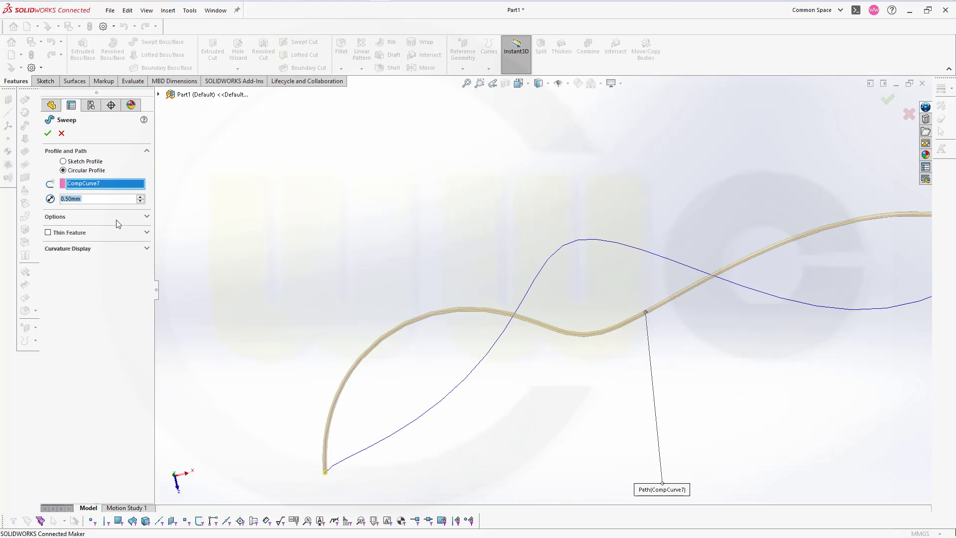
pyautogui.write('1')
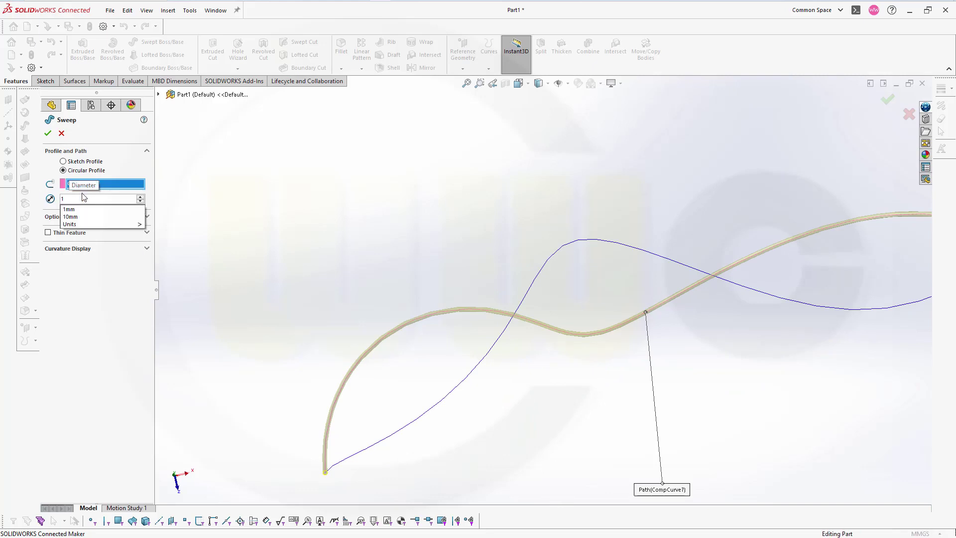
pyautogui.press('Return')
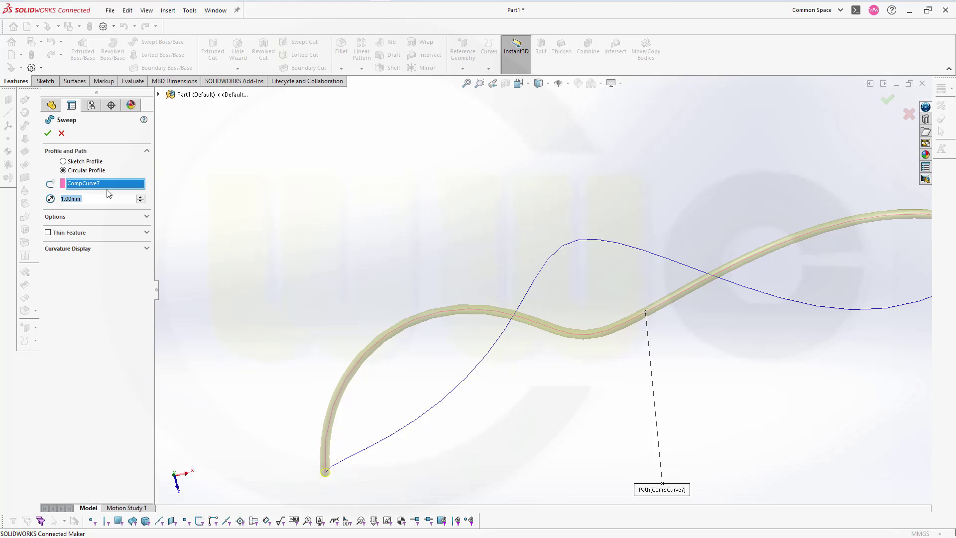
pyautogui.click(47, 133)
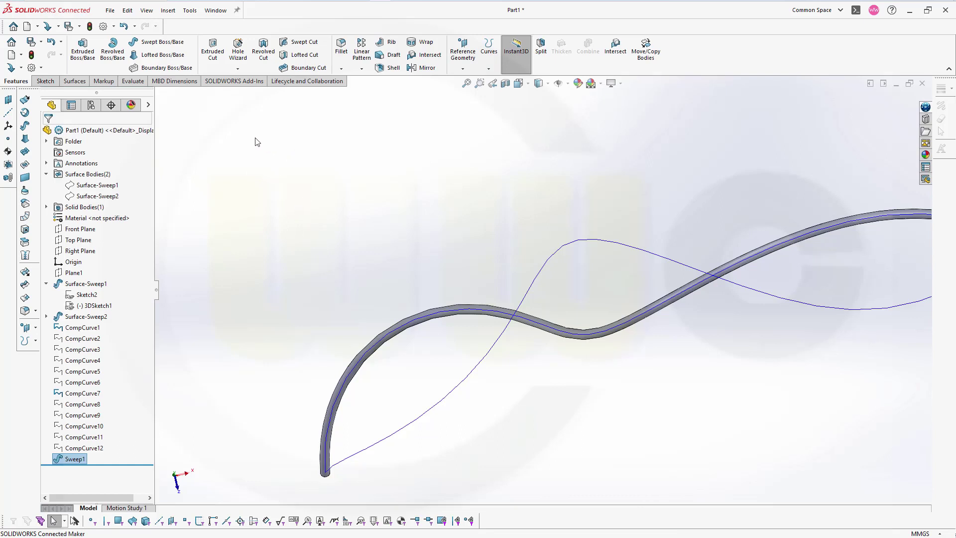
# - Sweep a 1 mm diameter circular profile along CompCurve1 as a separate solid body, with Merge result turned off
pyautogui.click(160, 42)
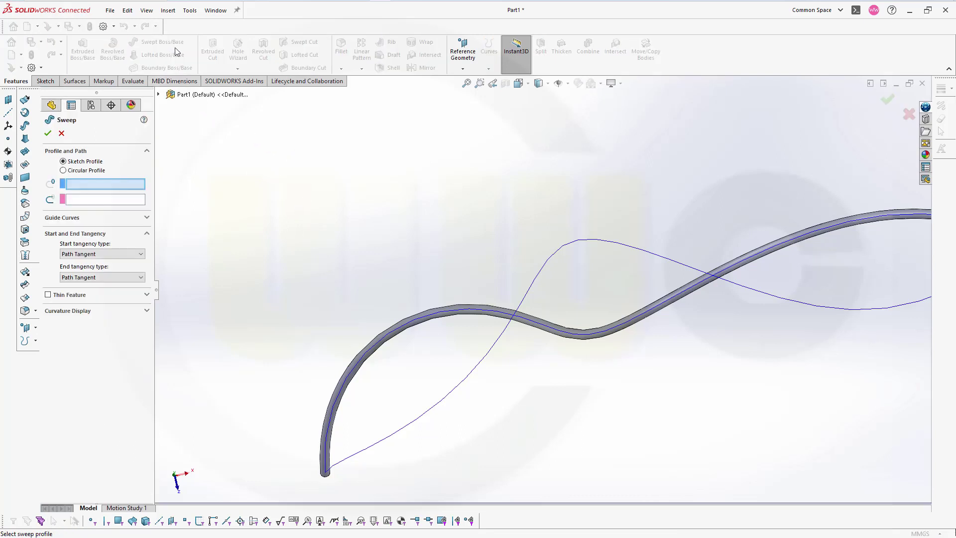
pyautogui.click(84, 171)
pyautogui.doubleClick(106, 198)
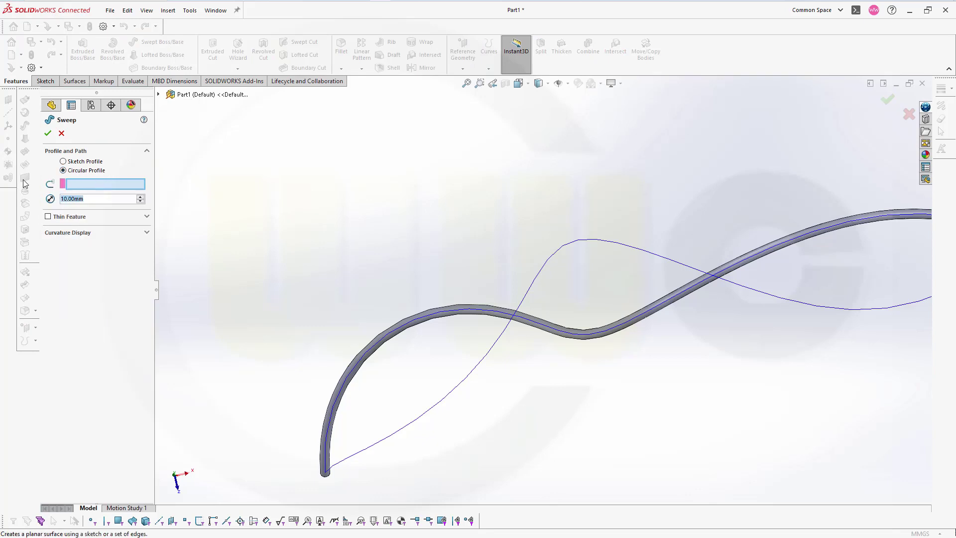
pyautogui.write('1')
pyautogui.press('Return')
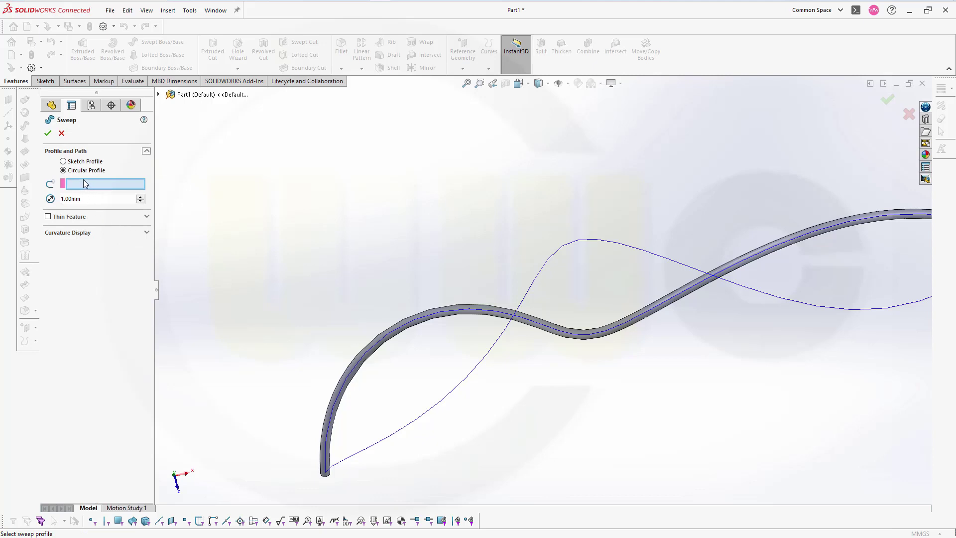
pyautogui.click(405, 422)
pyautogui.click(147, 216)
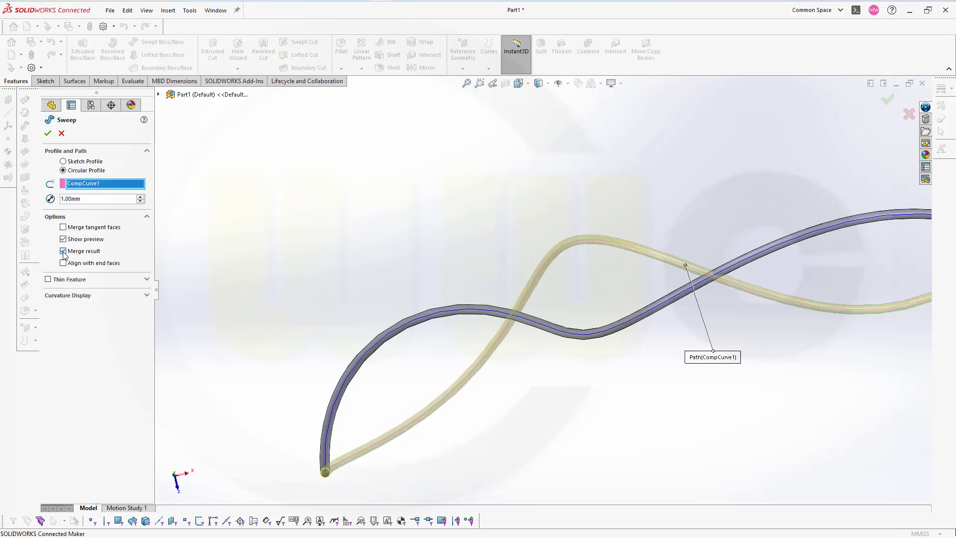
pyautogui.click(48, 133)
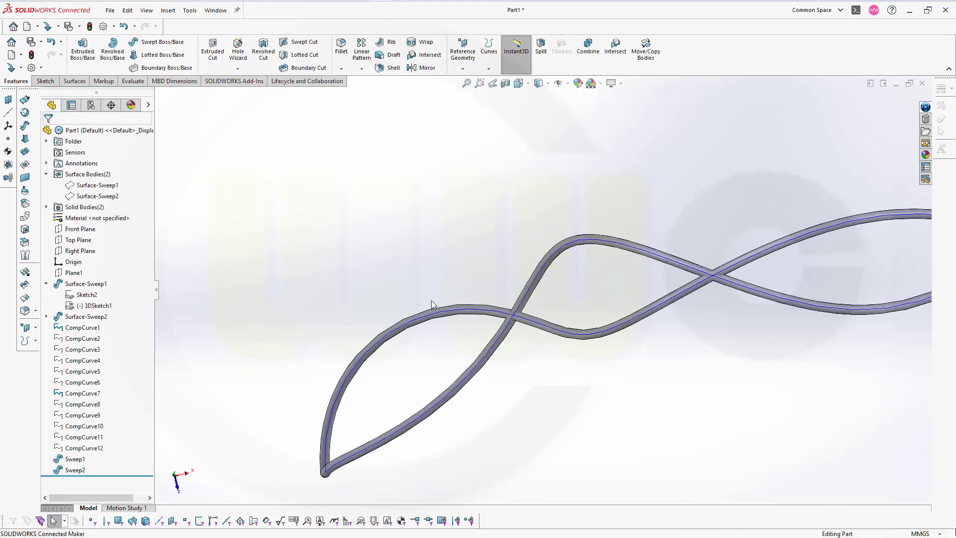
# - Hide CompCurve1 and CompCurve7, the path curves of the two solid sweeps
pyautogui.scroll(-3, 548, 354)
pyautogui.scroll(5, 548, 354)
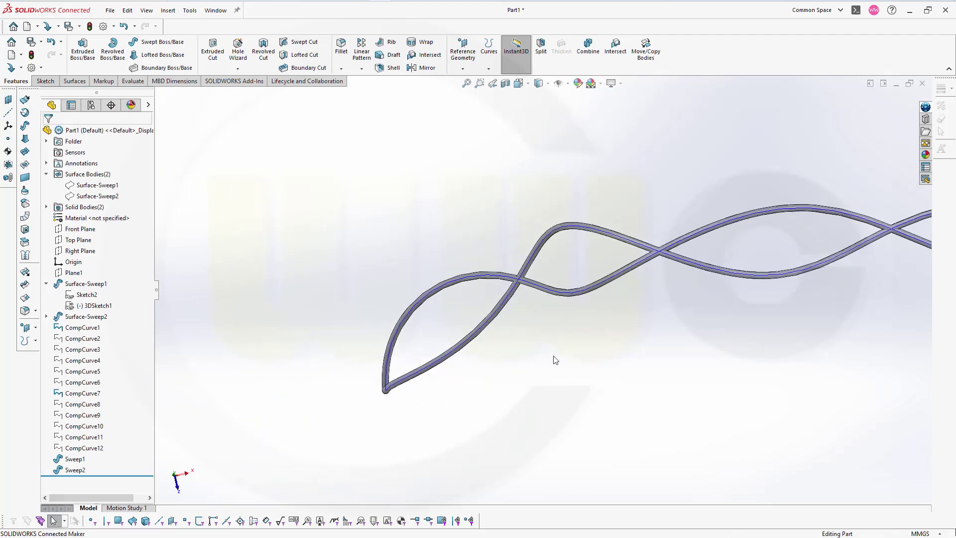
pyautogui.scroll(2, 555, 360)
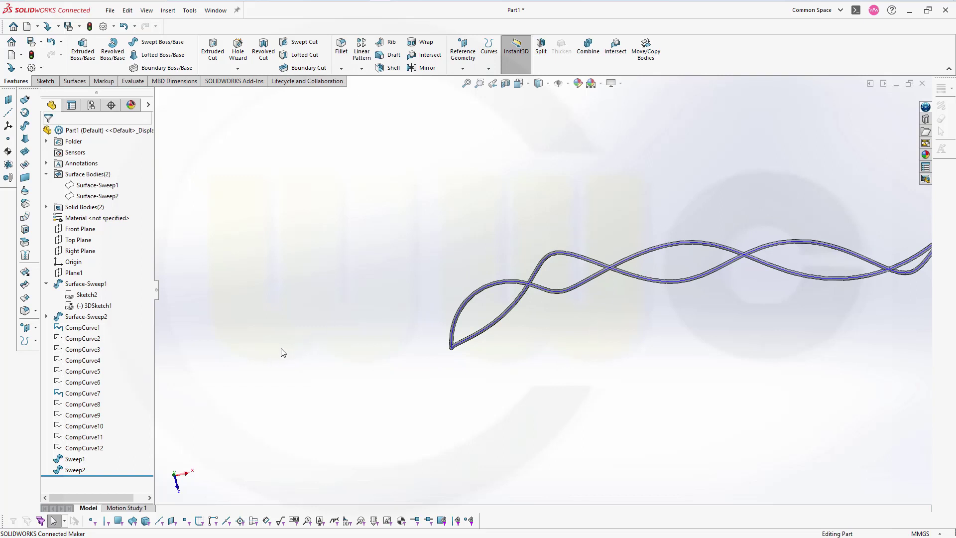
pyautogui.click(69, 328)
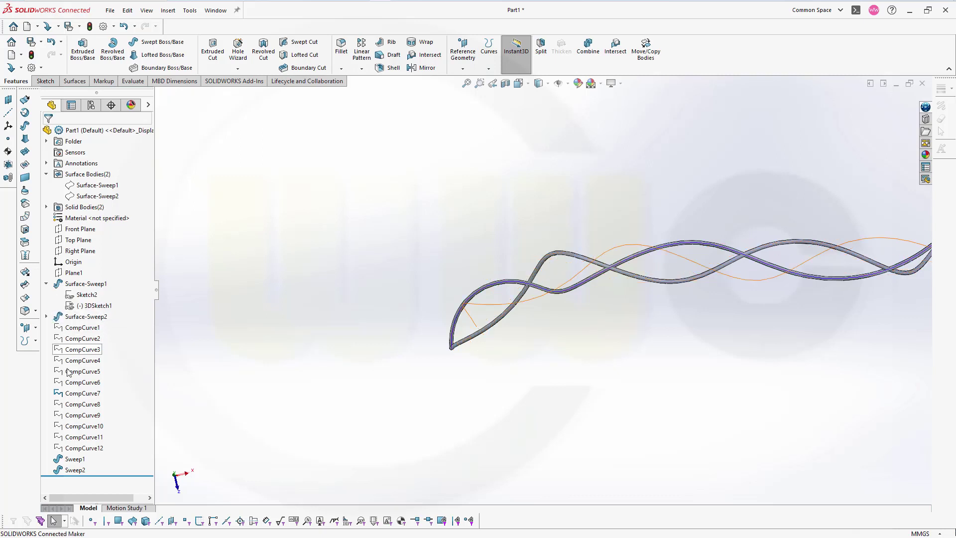
pyautogui.click(58, 393)
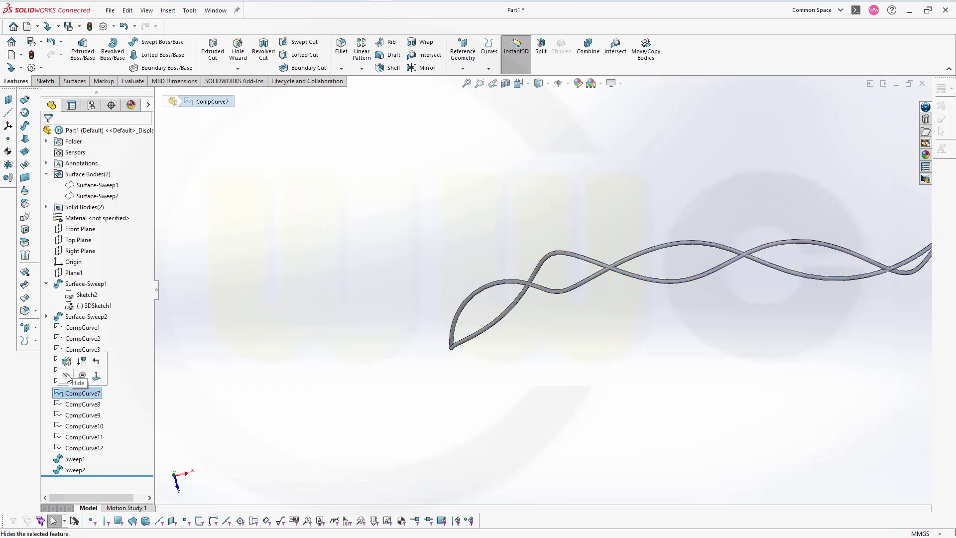
pyautogui.click(67, 378)
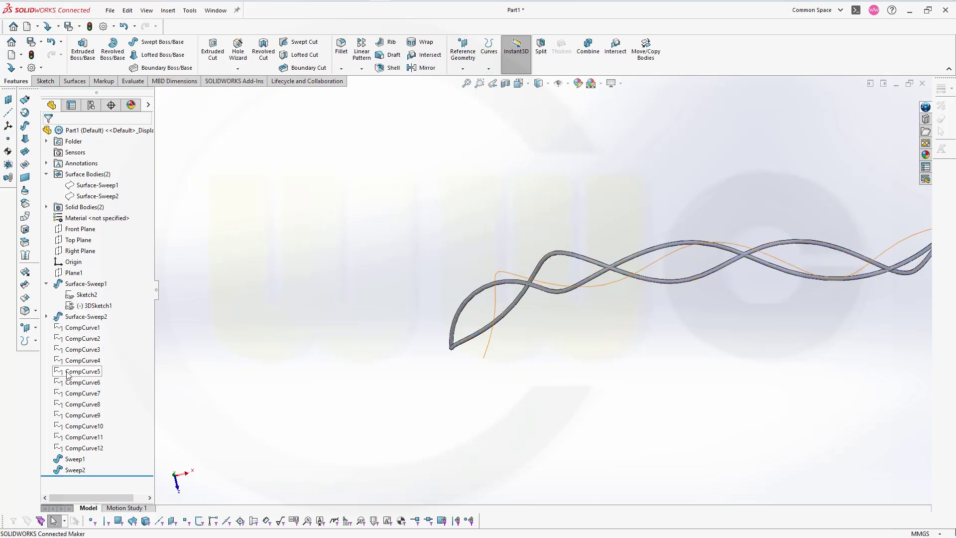
# - Show the next pair of path curves, CompCurve2 from the first surface sweep and CompCurve12 from the second
pyautogui.click(63, 340)
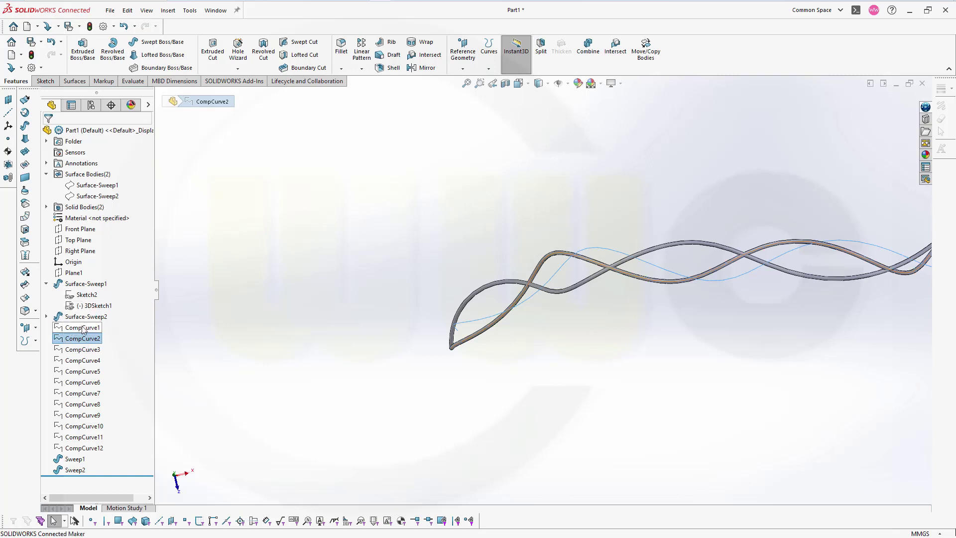
pyautogui.click(329, 350)
pyautogui.moveTo(335, 350); pyautogui.dragTo(318, 361, button='middle')
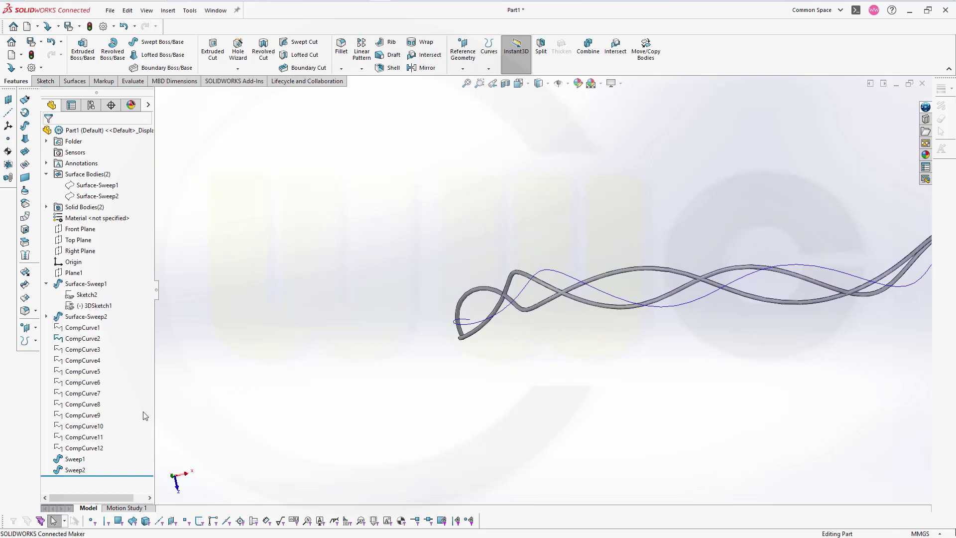
pyautogui.click(92, 448)
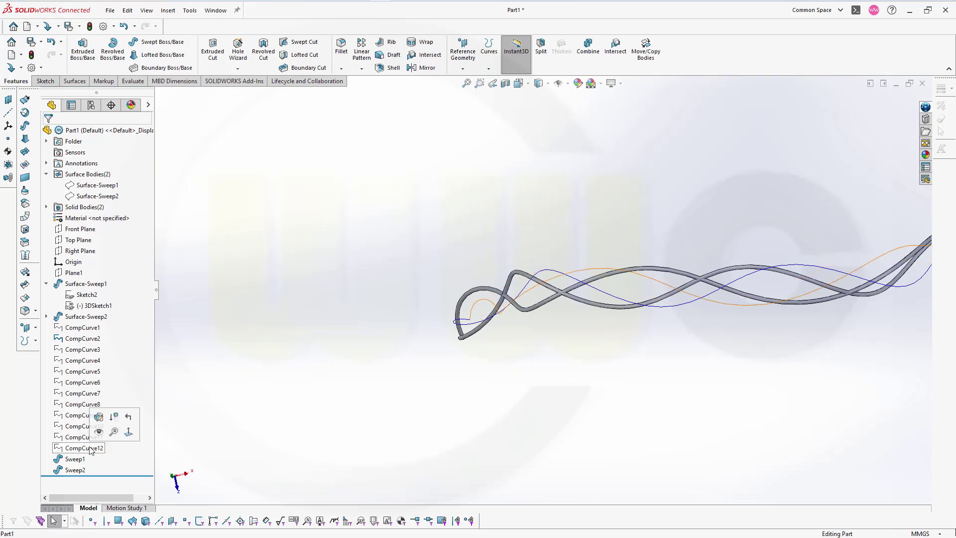
pyautogui.click(100, 432)
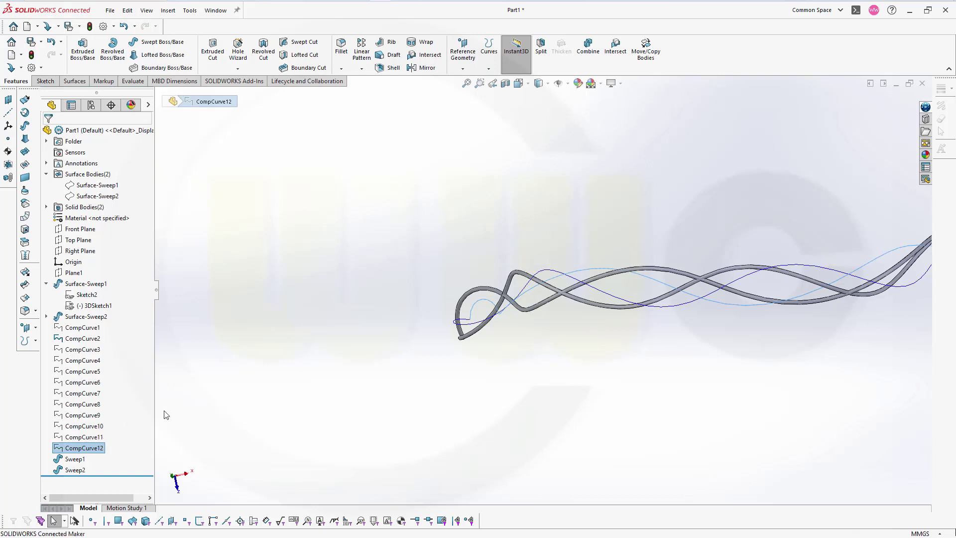
pyautogui.click(381, 324)
# - Sweep a 1 mm diameter circular profile along CompCurve12 as a separate solid body, with Merge result turned off
pyautogui.moveTo(610, 164); pyautogui.dragTo(648, 211, button='middle')
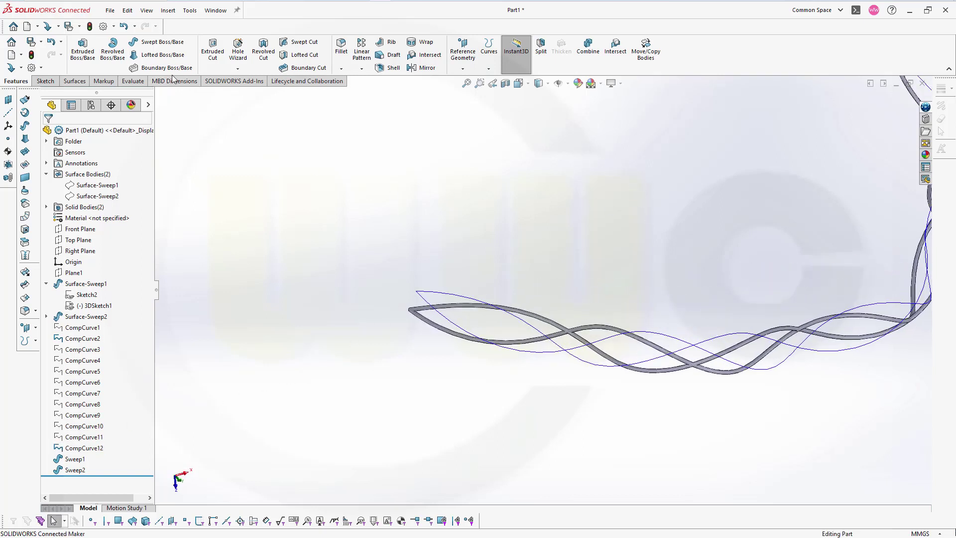
pyautogui.click(161, 43)
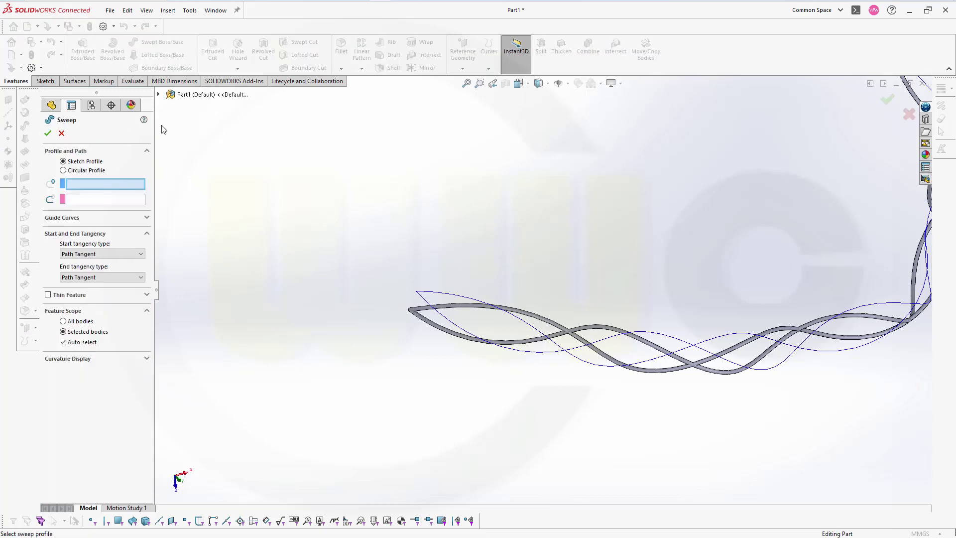
pyautogui.click(83, 171)
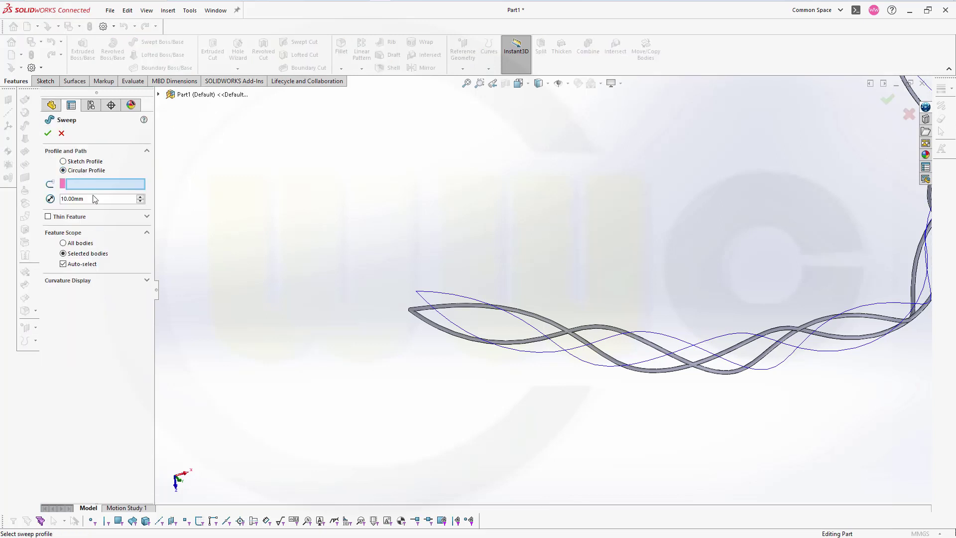
pyautogui.doubleClick(91, 199)
pyautogui.write('1')
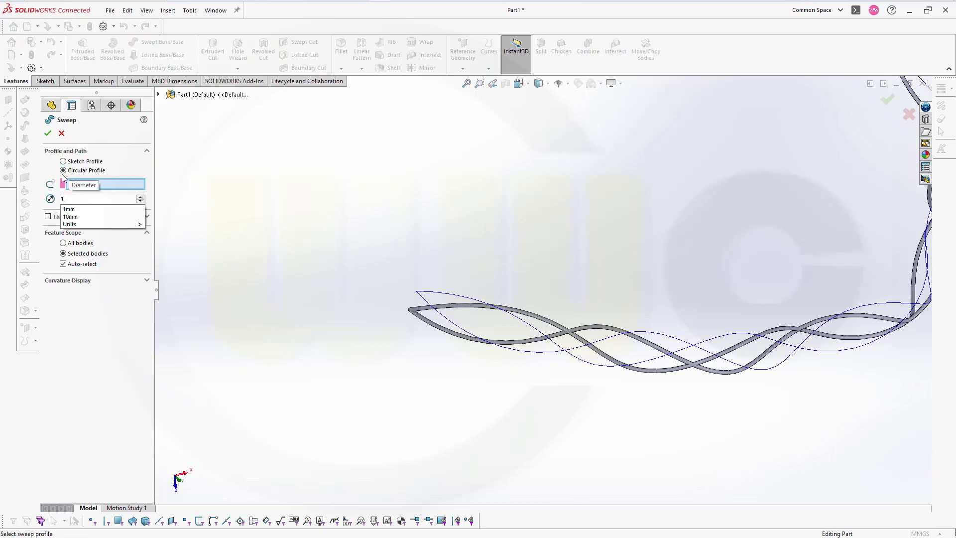
pyautogui.click(438, 296)
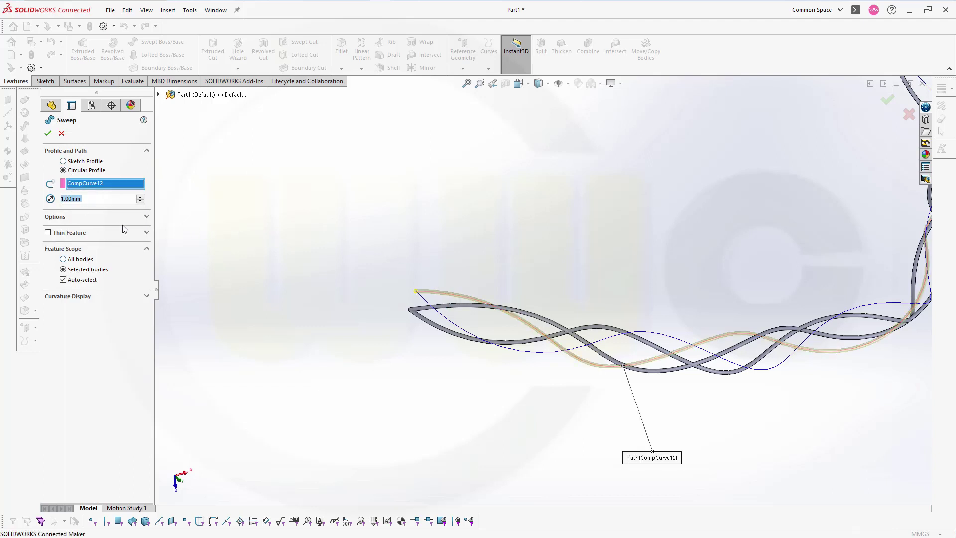
pyautogui.click(148, 217)
pyautogui.click(63, 251)
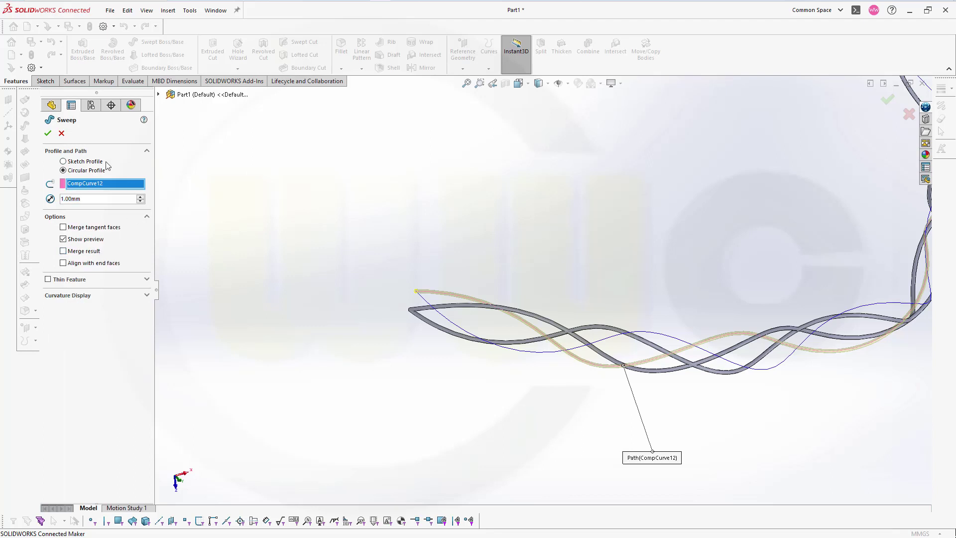
pyautogui.click(48, 135)
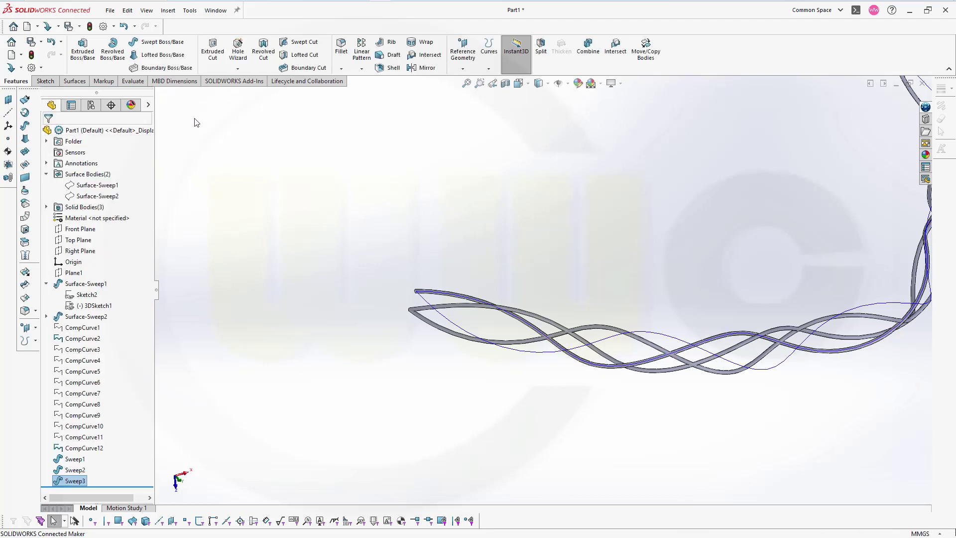
# - Sweep a 1 mm diameter circular profile along CompCurve2 as a separate solid body, with Merge result turned off
pyautogui.click(159, 42)
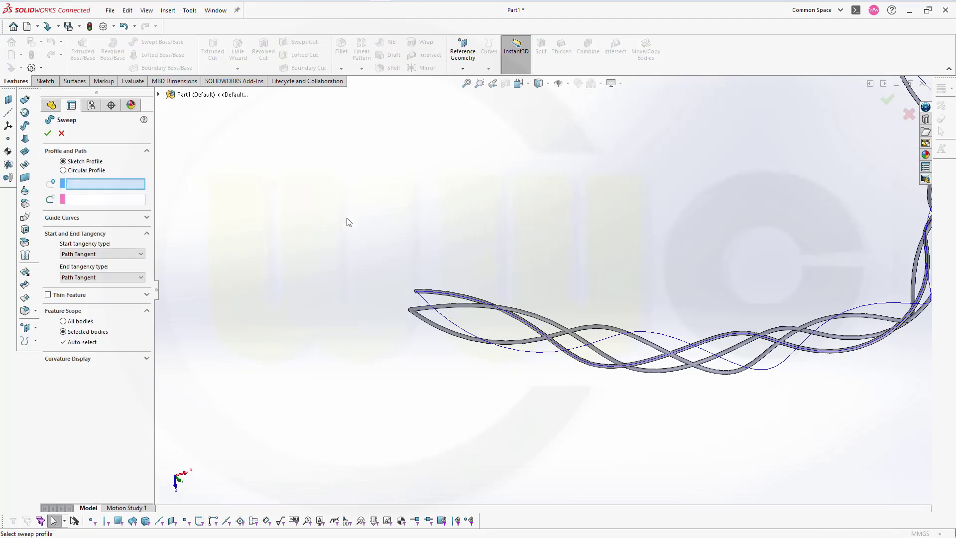
pyautogui.click(88, 172)
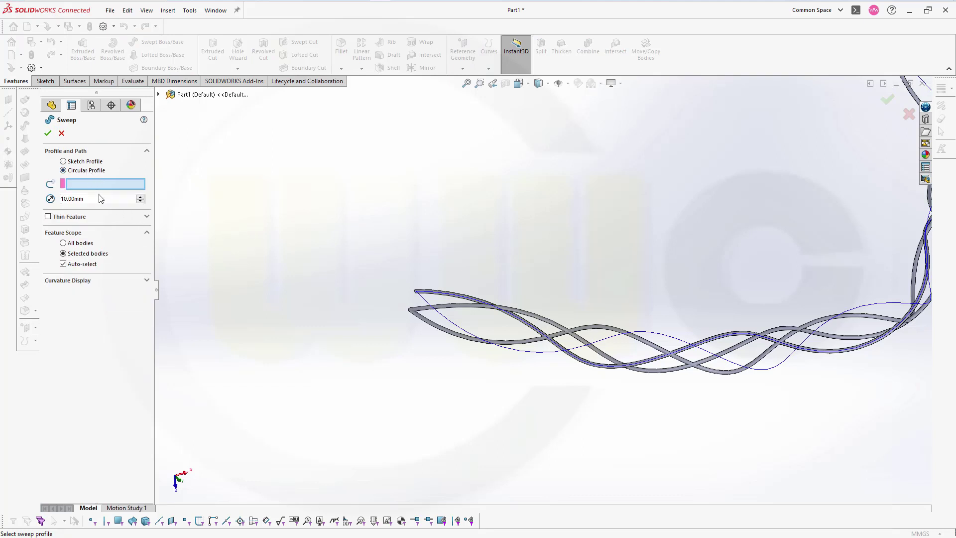
pyautogui.write('1')
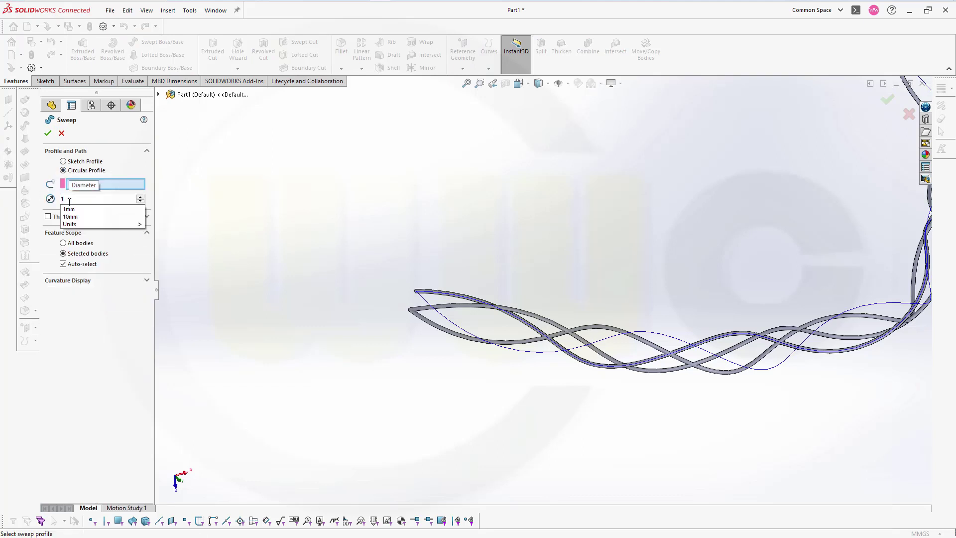
pyautogui.click(95, 209)
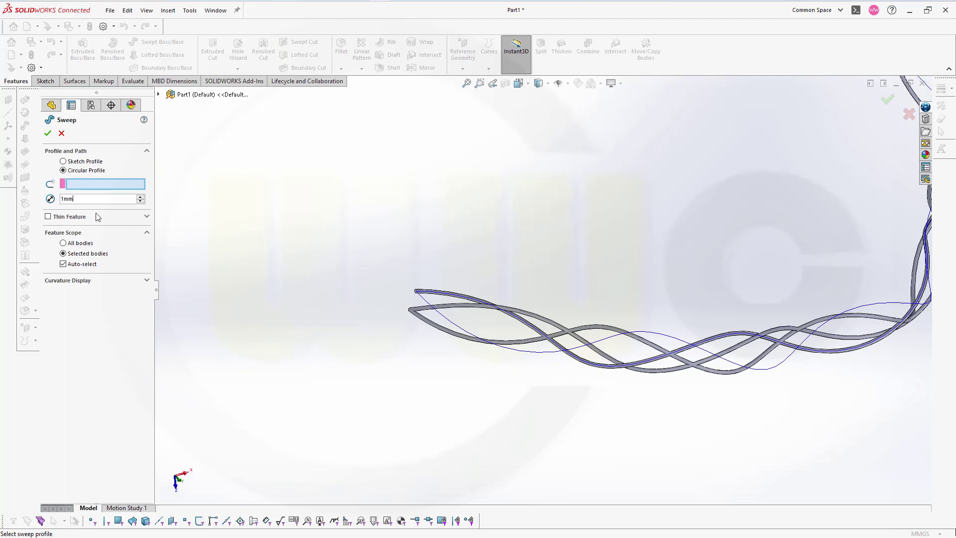
pyautogui.click(445, 323)
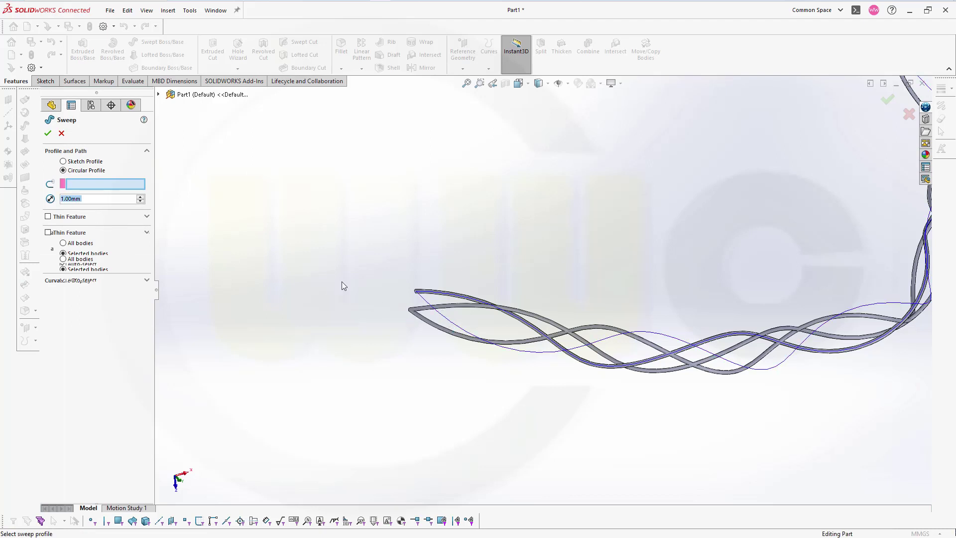
pyautogui.click(146, 216)
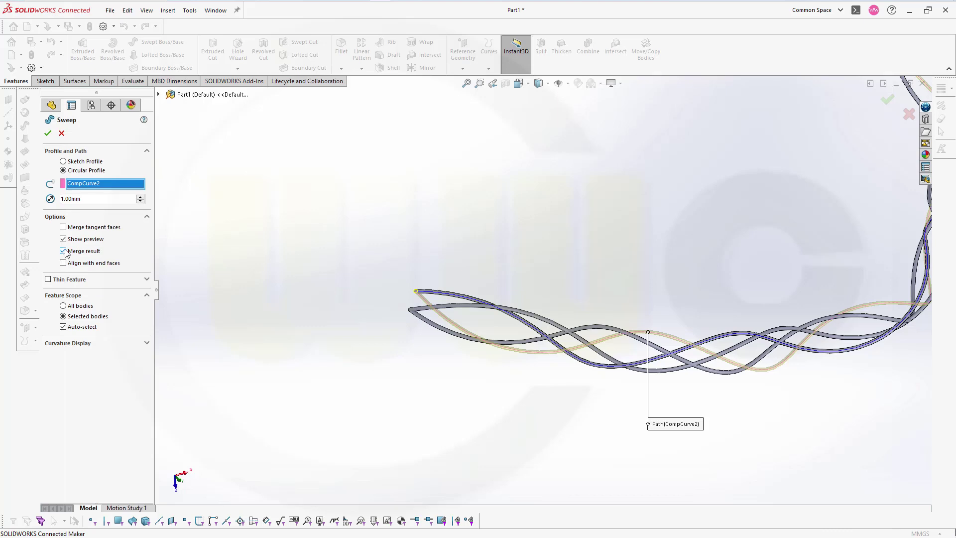
pyautogui.click(65, 252)
pyautogui.click(48, 133)
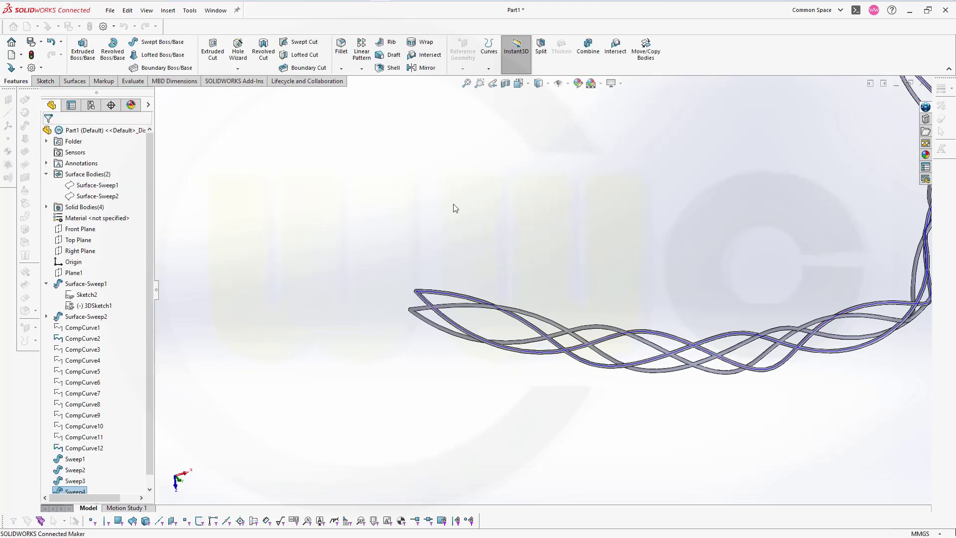
# - Examine the complete braided mesh of strands from several angles and review its sweep features in the feature tree
pyautogui.moveTo(630, 225); pyautogui.dragTo(602, 284, button='middle')
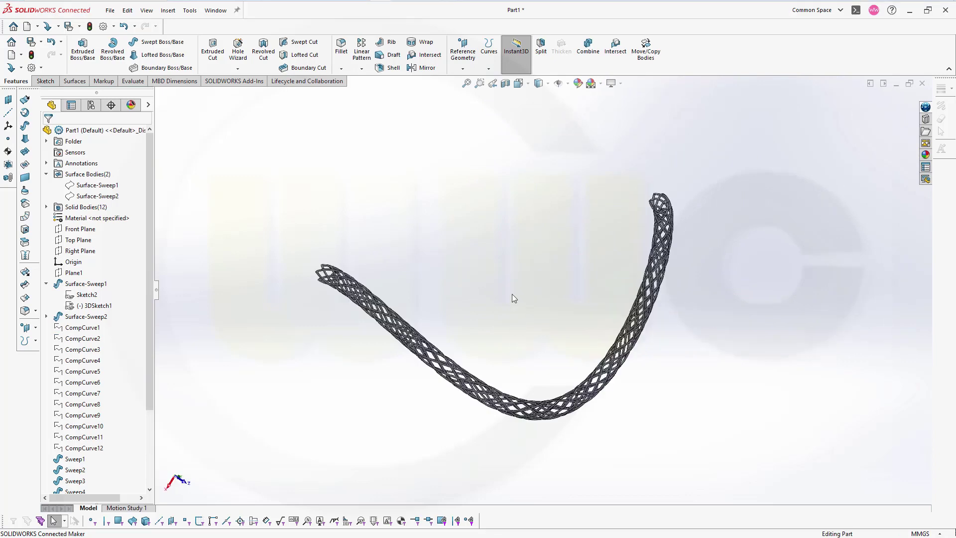
pyautogui.moveTo(512, 297); pyautogui.dragTo(484, 299, button='middle')
pyautogui.scroll(-2, 473, 283)
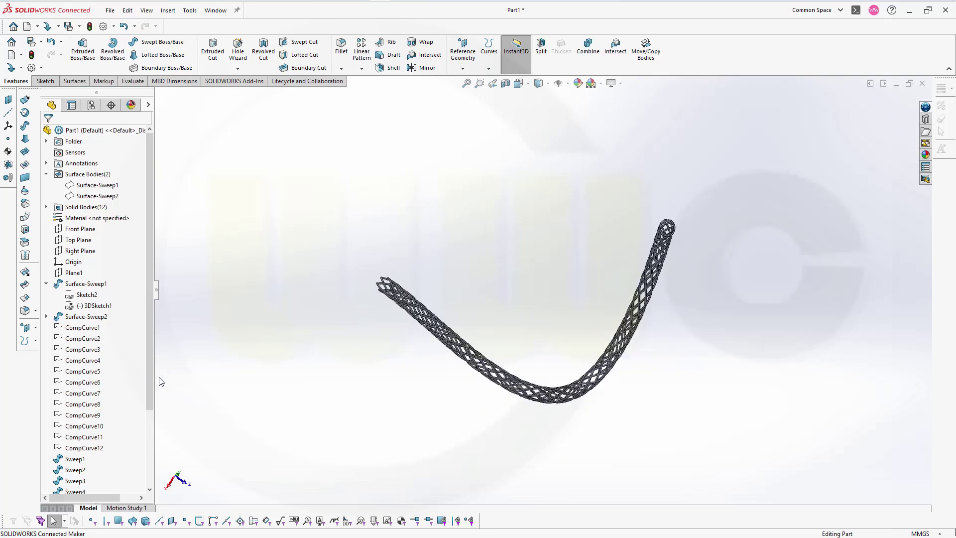
pyautogui.moveTo(151, 397); pyautogui.dragTo(150, 480)
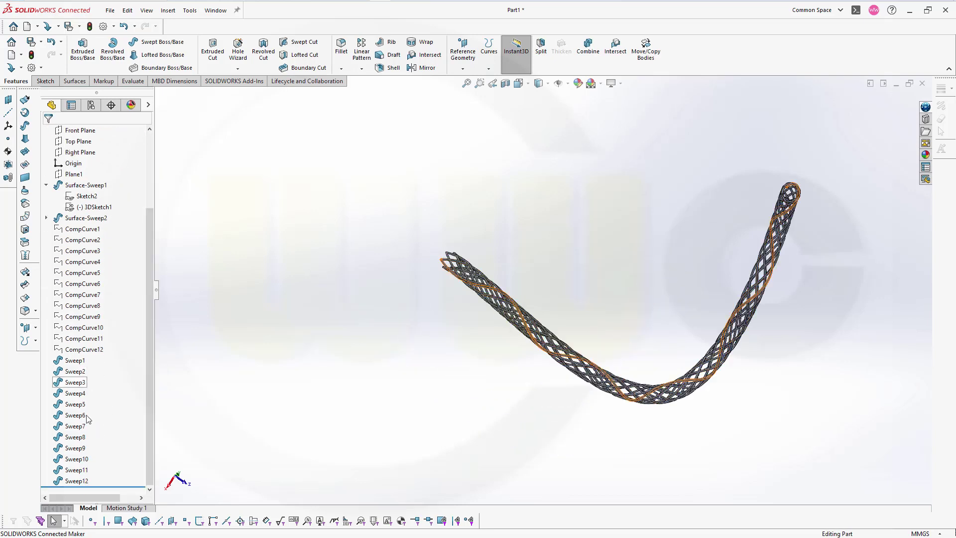
pyautogui.scroll(-1, 394, 324)
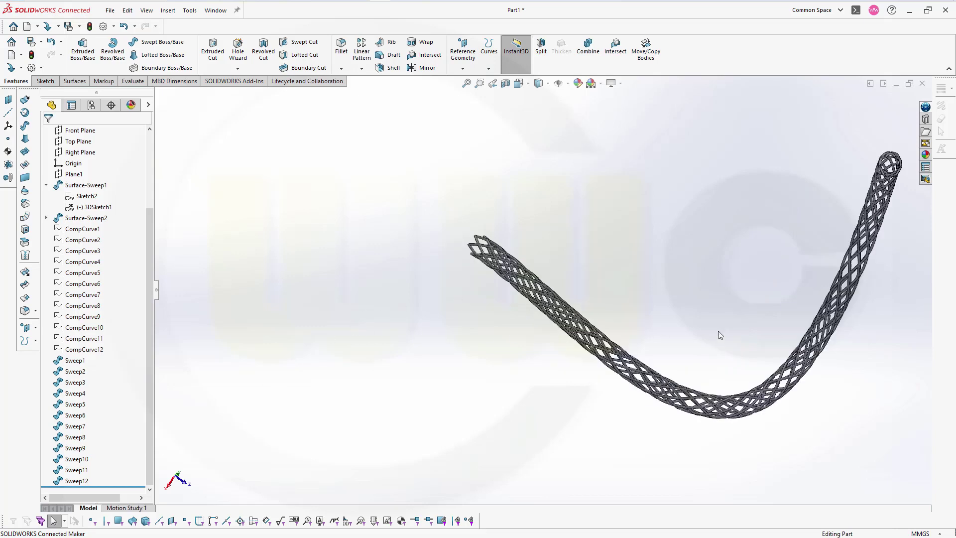
pyautogui.scroll(2, 737, 324)
pyautogui.scroll(-1, 784, 293)
pyautogui.scroll(-1, 813, 278)
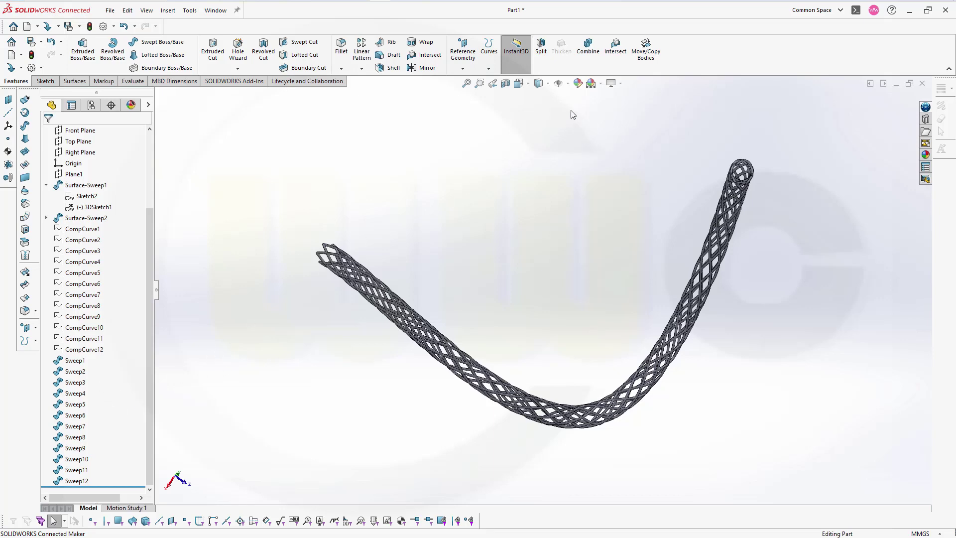
# - Combine the solid bodies Sweep1 and Sweep2 into one body with the Add operation
pyautogui.click(589, 50)
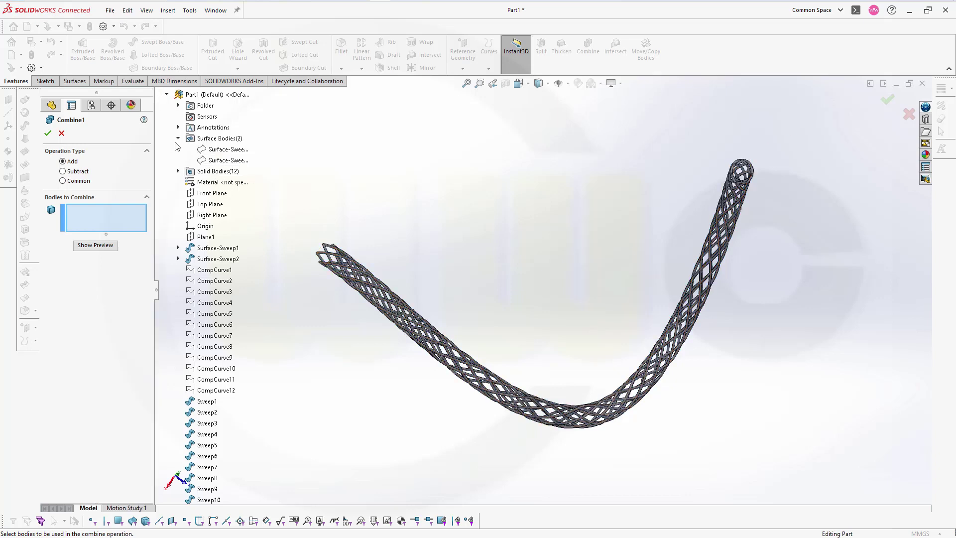
pyautogui.click(179, 171)
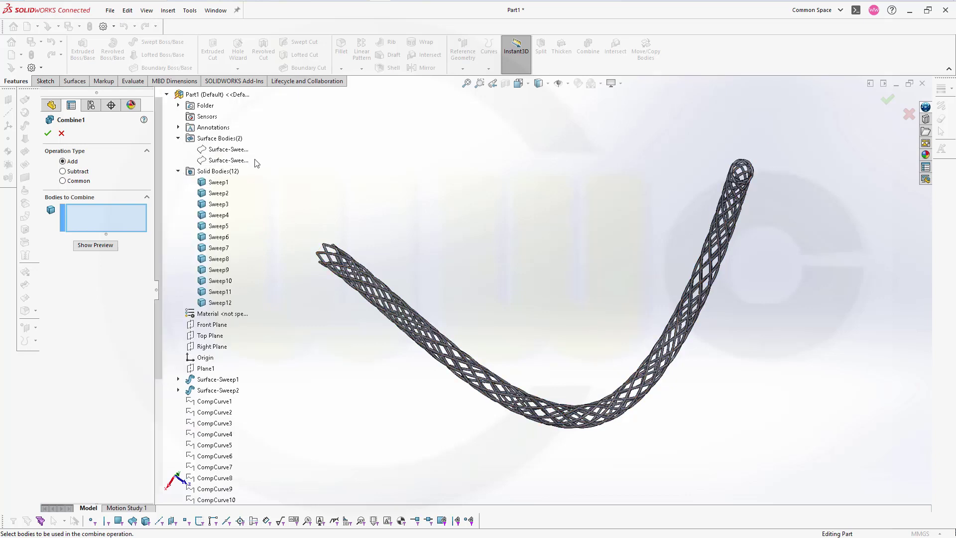
pyautogui.click(219, 183)
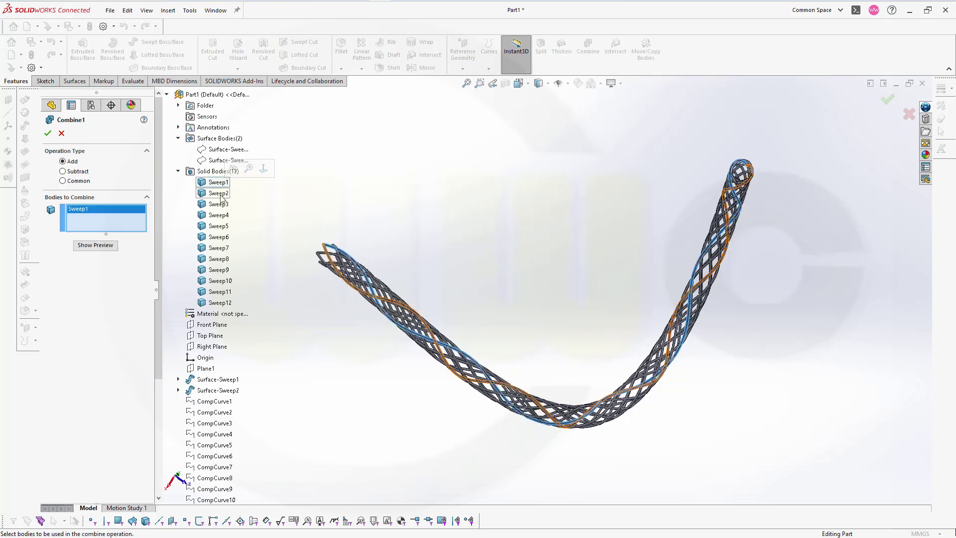
pyautogui.click(219, 194)
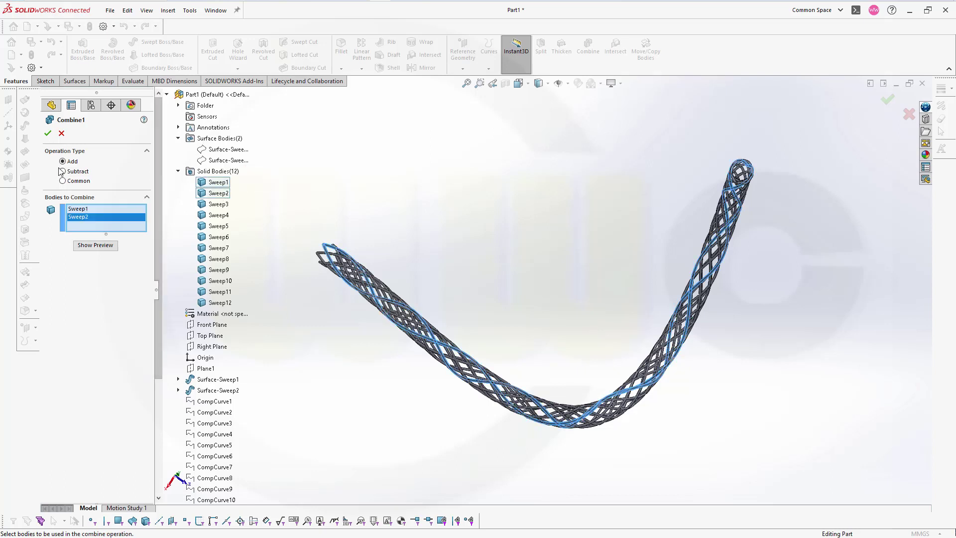
pyautogui.click(48, 133)
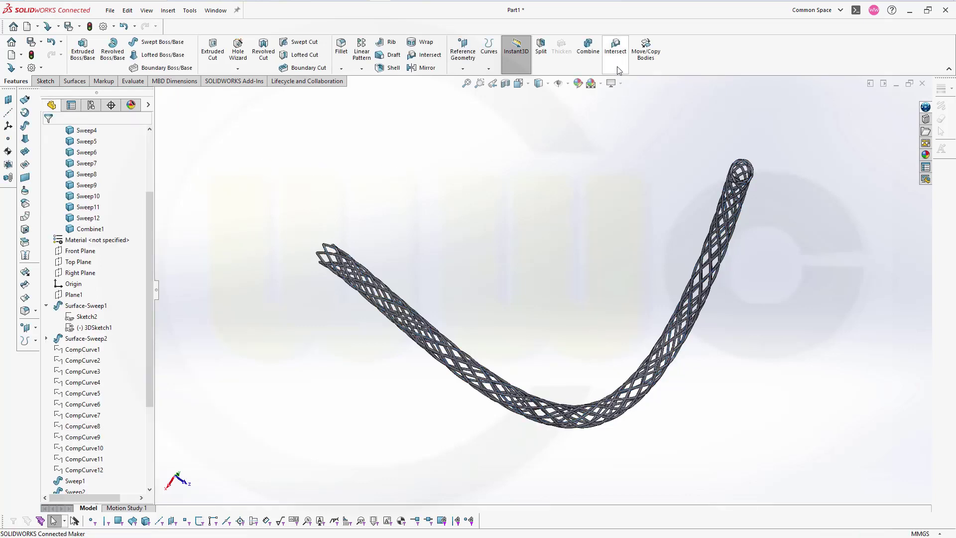
# - Combine the solid bodies Sweep3 and Sweep4 into one body with the Add operation
pyautogui.click(588, 47)
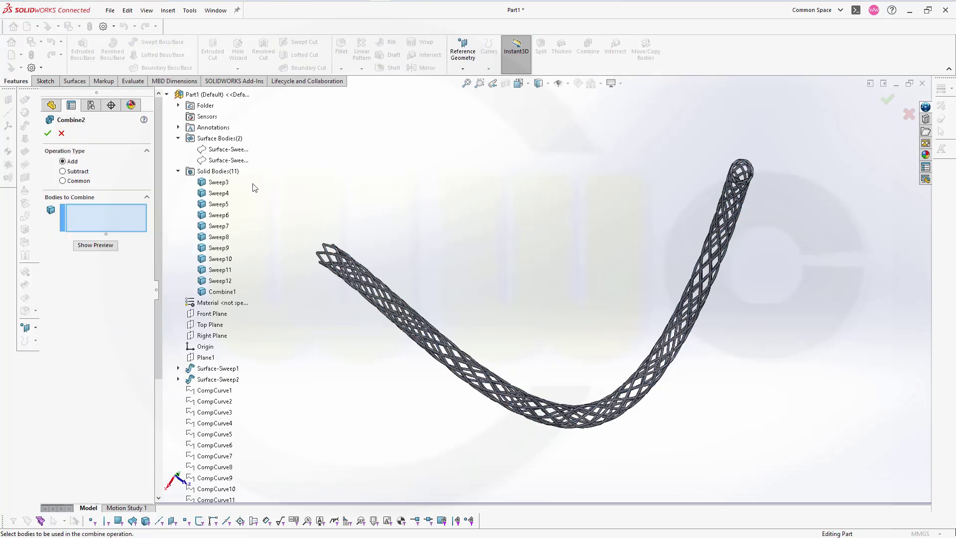
pyautogui.click(221, 183)
pyautogui.click(219, 193)
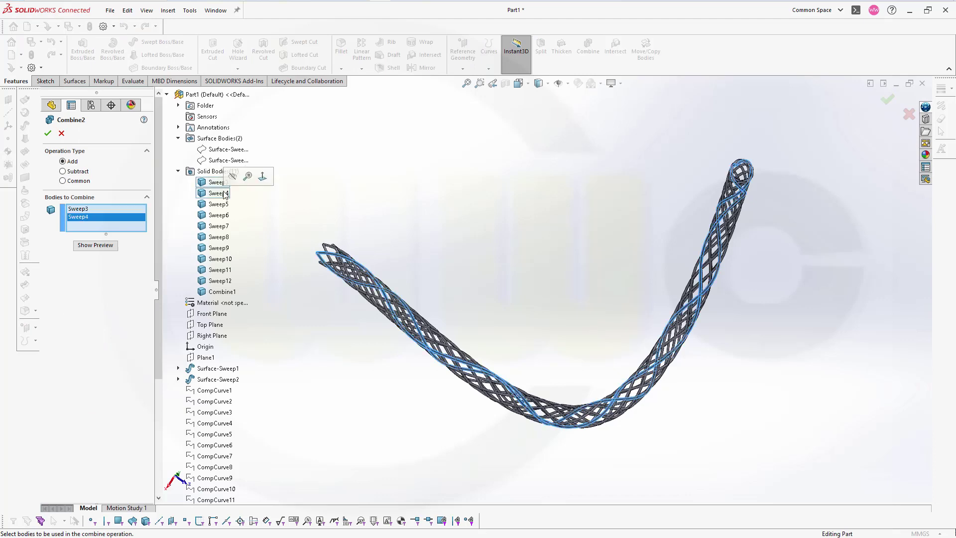
pyautogui.click(49, 134)
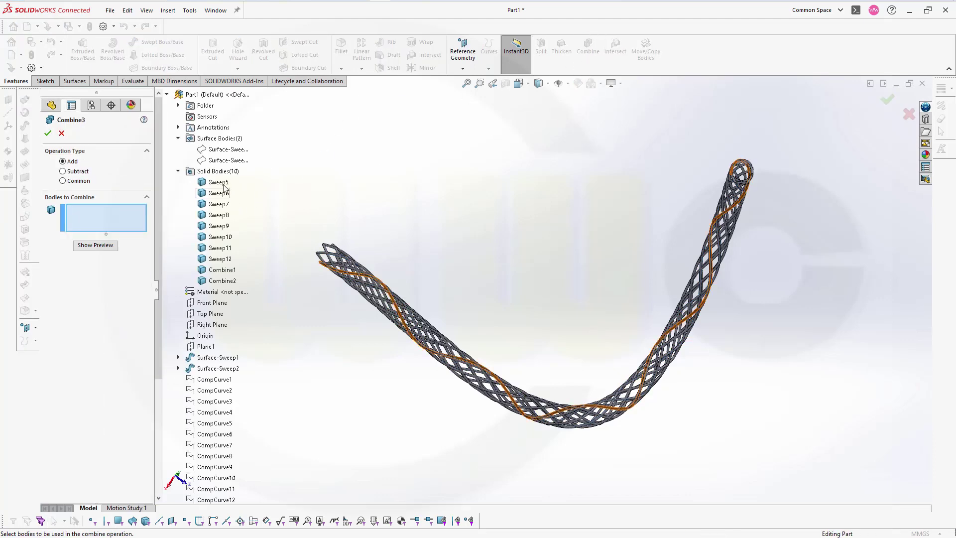
# - Combine the solid bodies Sweep5 and Sweep6 into one body with the Add operation
pyautogui.click(219, 183)
pyautogui.click(221, 194)
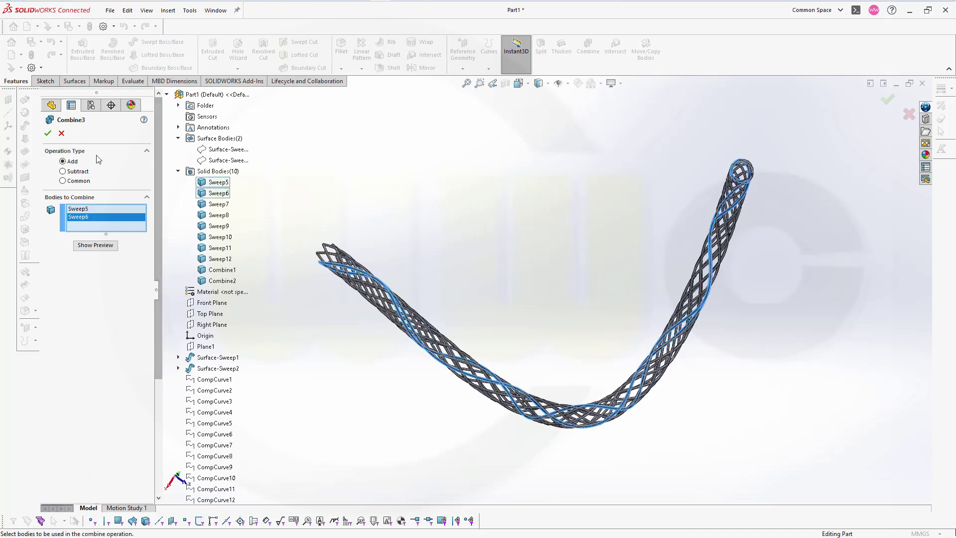
pyautogui.click(47, 134)
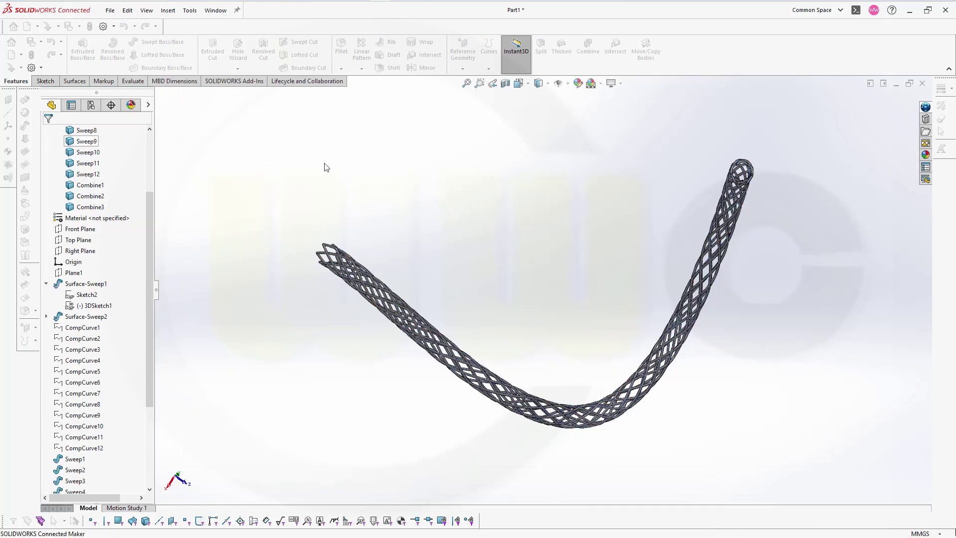
# - Combine the solid bodies Sweep7 and Sweep8 into one body with the Add operation
pyautogui.click(587, 48)
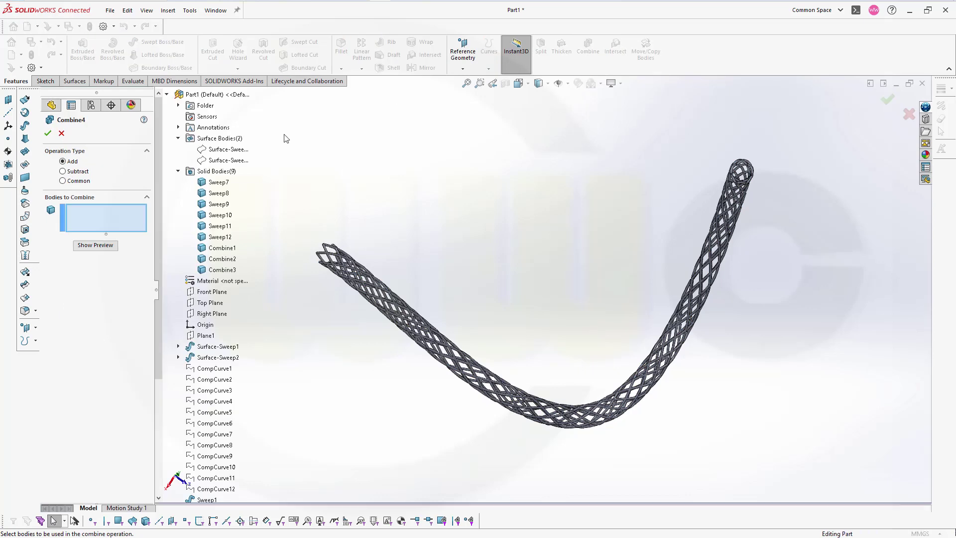
pyautogui.click(219, 183)
pyautogui.click(218, 194)
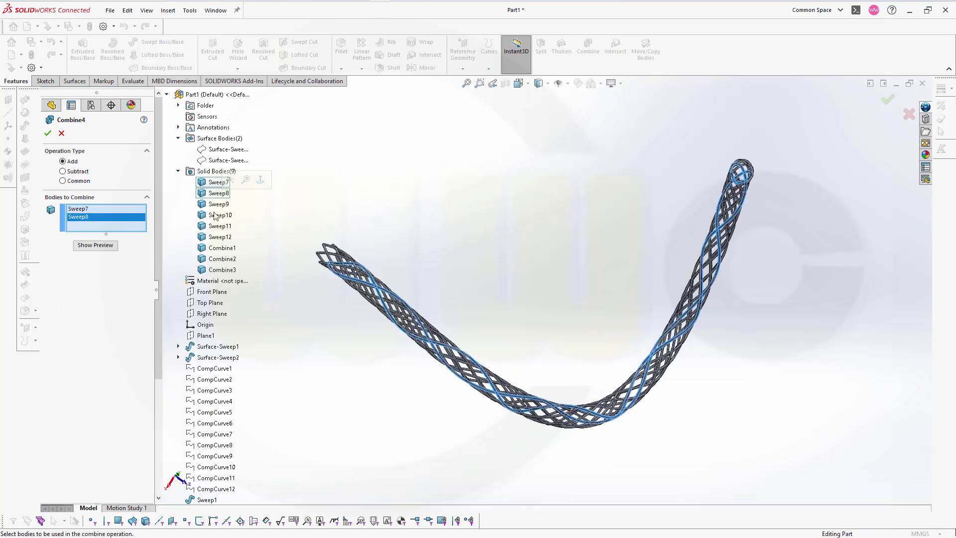
pyautogui.click(47, 133)
# - Combine the solid bodies Sweep9 and Sweep10 into one body with the Add operation
pyautogui.click(588, 48)
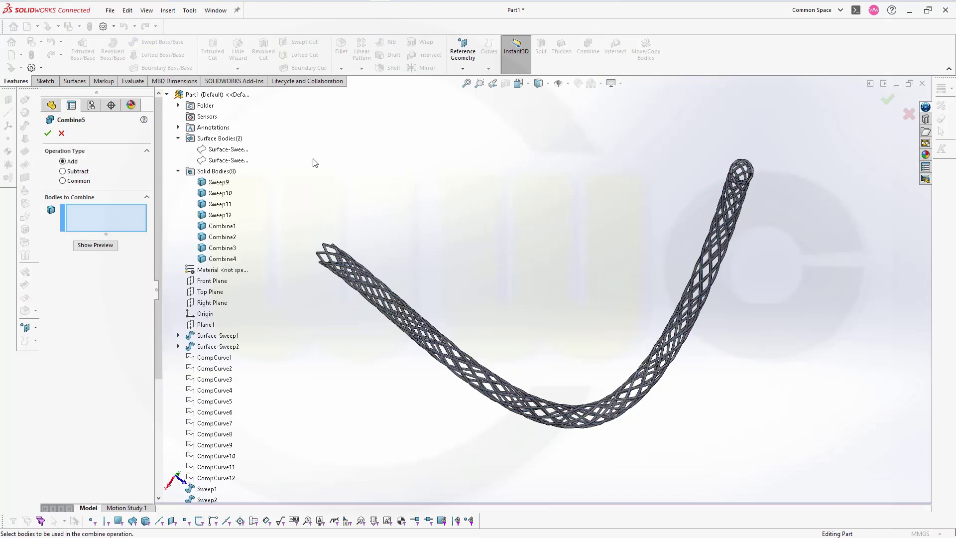
pyautogui.click(219, 182)
pyautogui.click(220, 193)
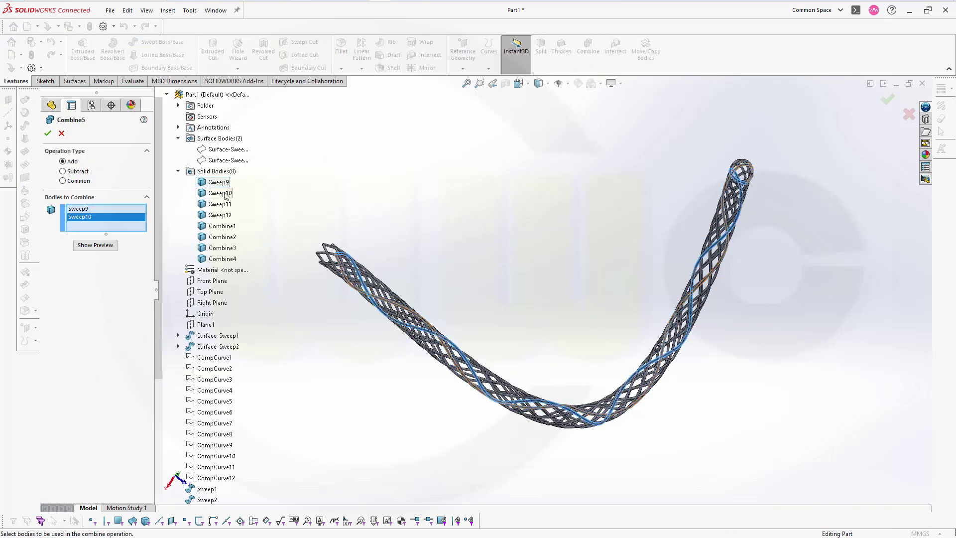
pyautogui.click(48, 133)
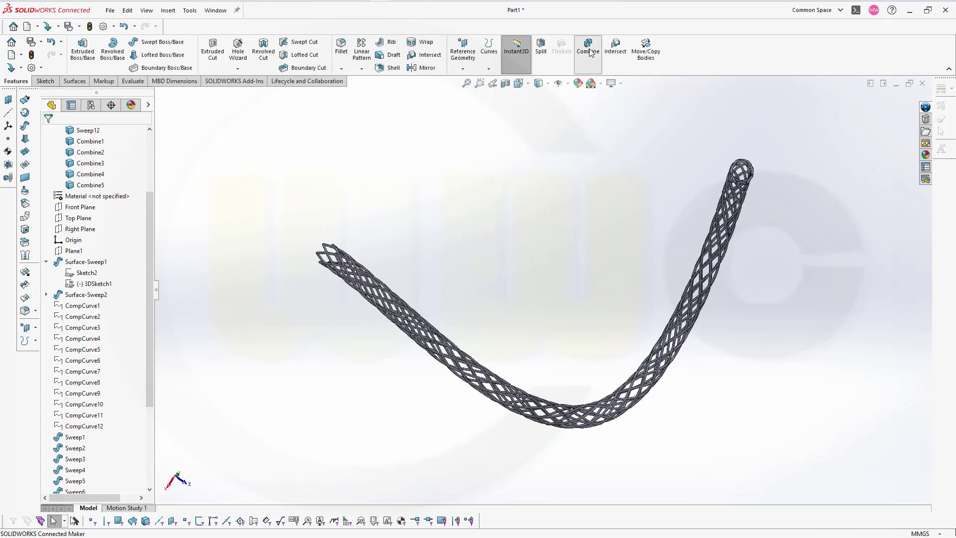
# - Combine the solid bodies Sweep11 and Sweep12 into one body with the Add operation
pyautogui.click(587, 48)
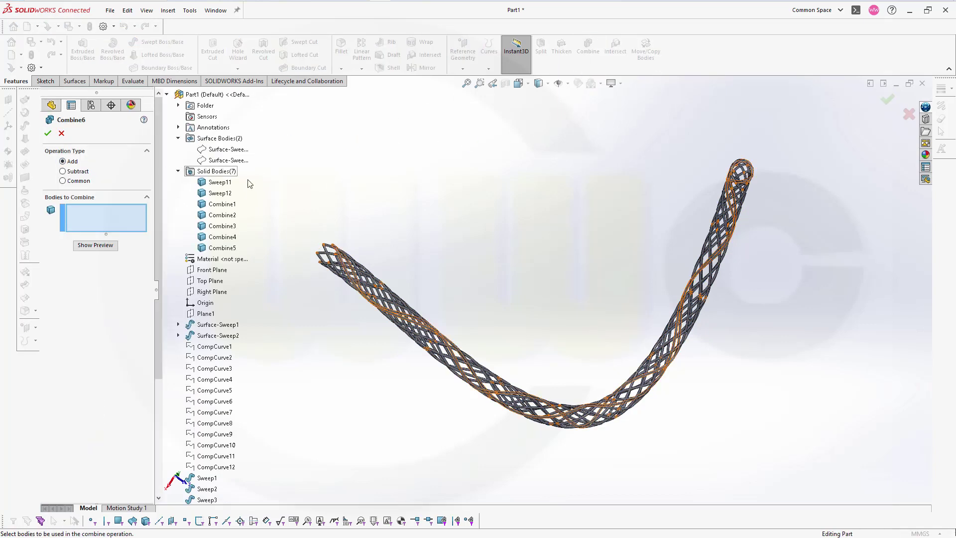
pyautogui.click(219, 181)
pyautogui.click(219, 192)
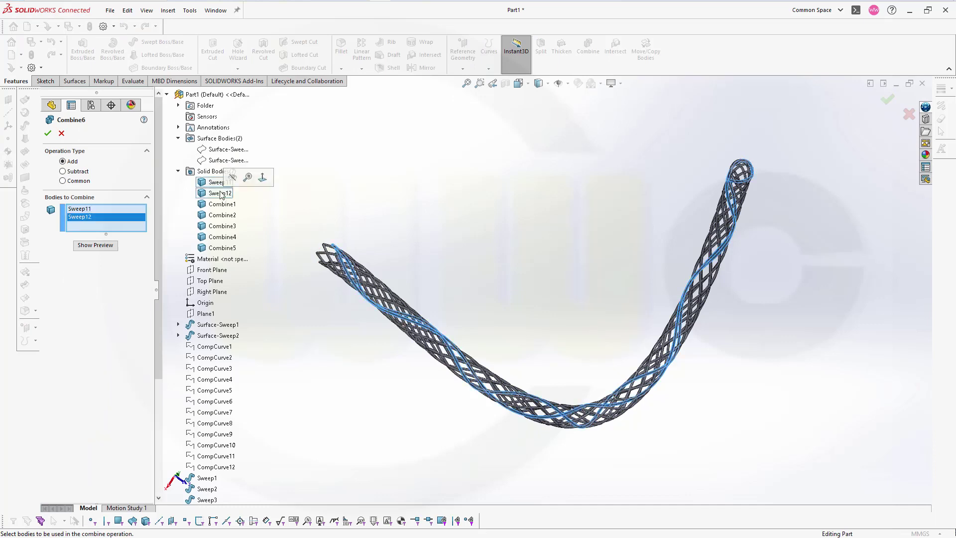
pyautogui.click(48, 134)
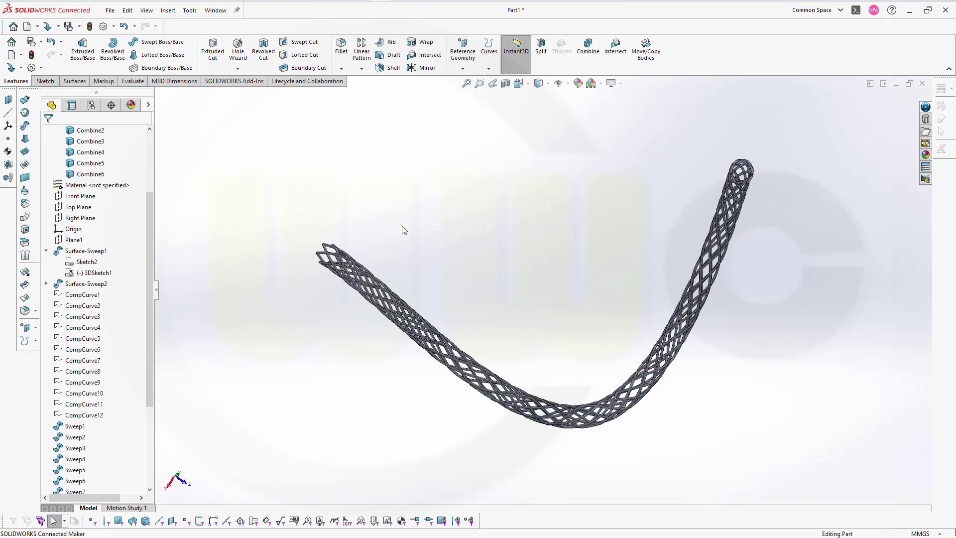
# - Examine the combined braided part from another angle and check the last Combine feature at the end of the feature tree
pyautogui.moveTo(403, 230)
pyautogui.mouseDown(button='middle')
pyautogui.moveTo(432, 180)
pyautogui.moveTo(397, 215)
pyautogui.mouseUp(button='middle')
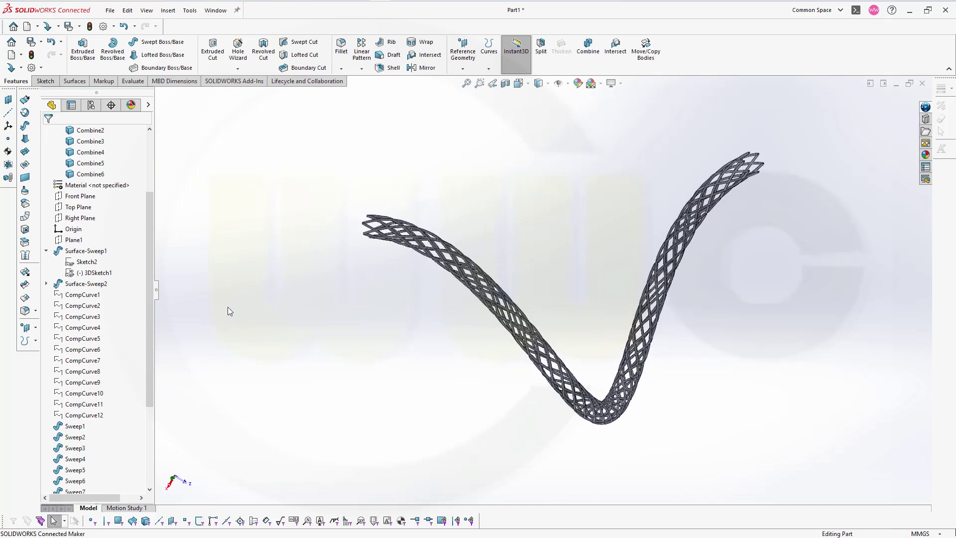
pyautogui.scroll(3, 219, 326)
pyautogui.moveTo(152, 397); pyautogui.dragTo(149, 474)
pyautogui.click(90, 481)
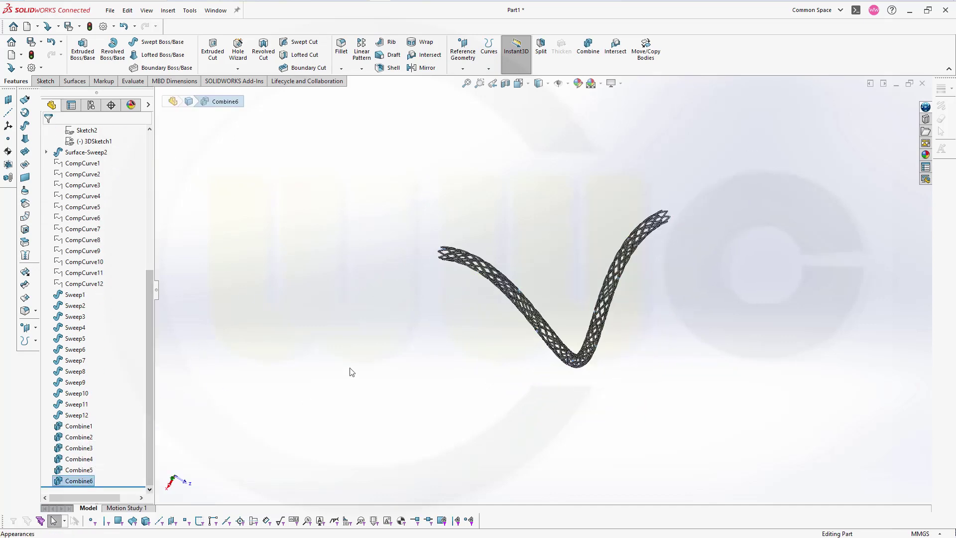
pyautogui.scroll(-5, 467, 289)
pyautogui.scroll(2, 470, 267)
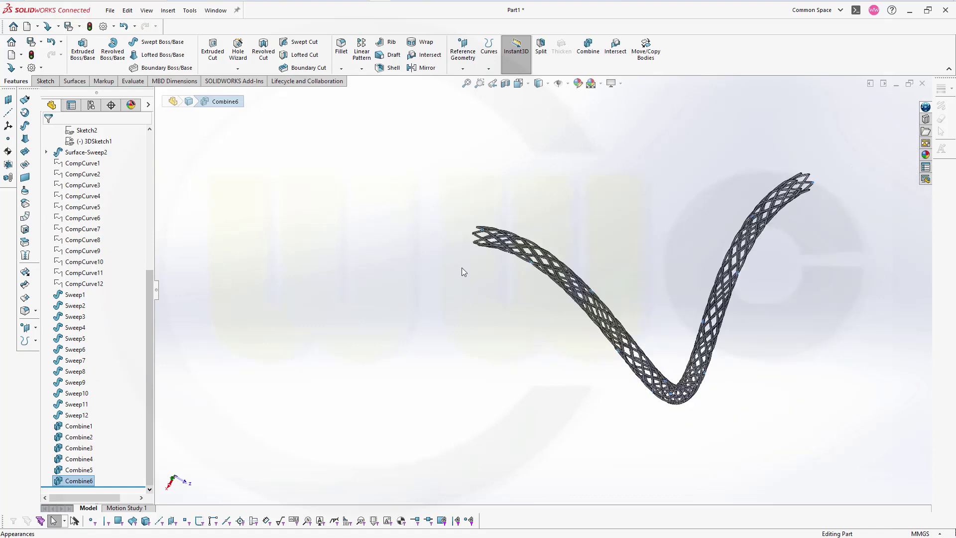
pyautogui.click(477, 227)
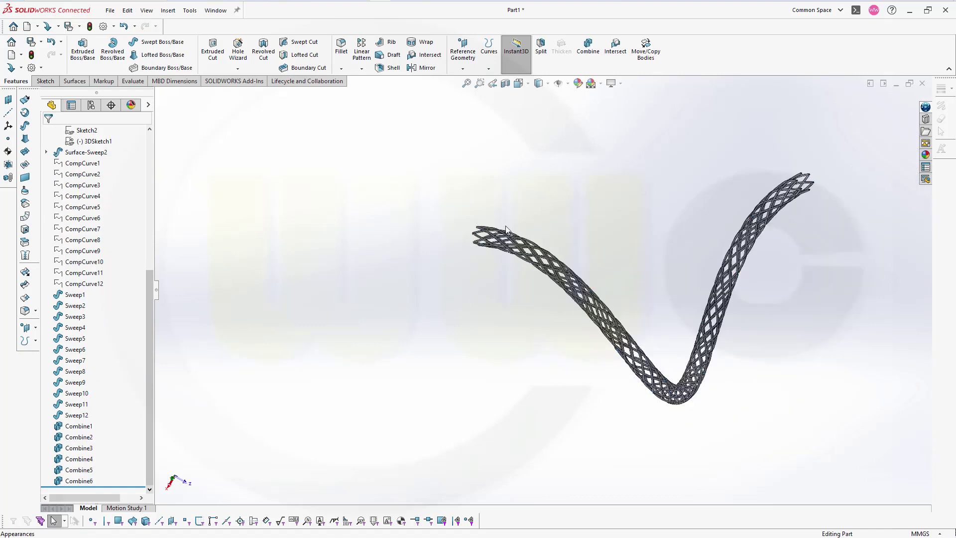
pyautogui.scroll(-5, 476, 224)
pyautogui.scroll(5, 643, 273)
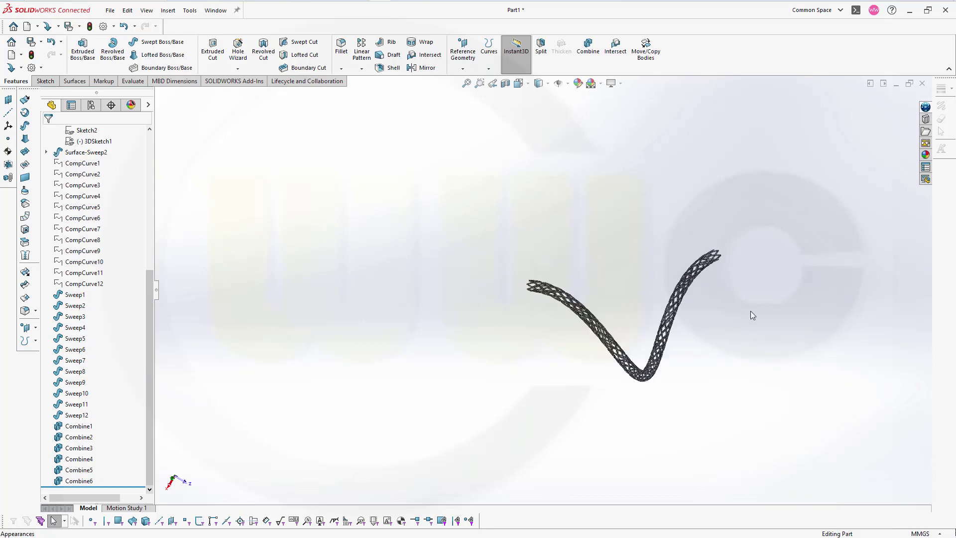
# - Create a swept surface with a 10 mm circular profile along 3DSketch1, running through the inside of the braid
pyautogui.scroll(-4, 624, 327)
pyautogui.moveTo(433, 340); pyautogui.dragTo(603, 321, button='middle')
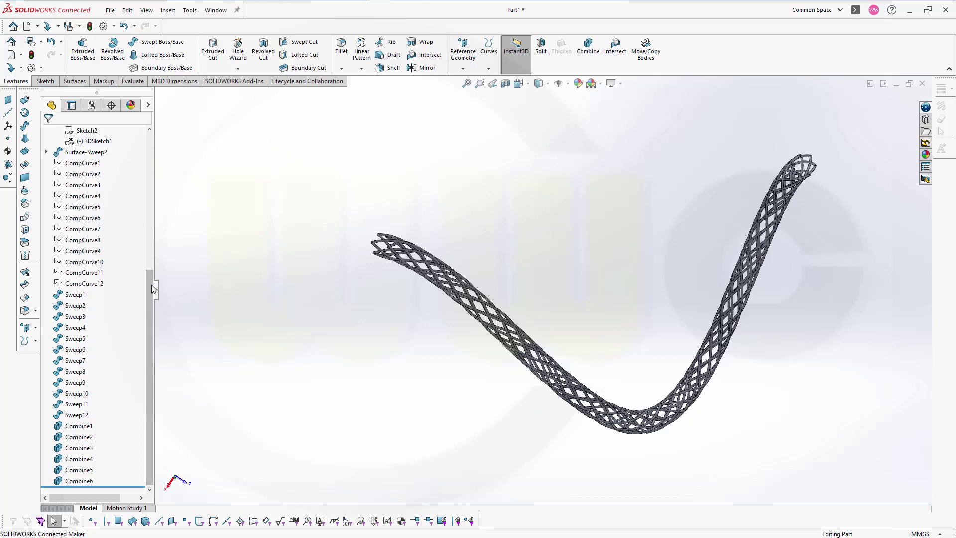
pyautogui.moveTo(151, 285); pyautogui.dragTo(153, 154)
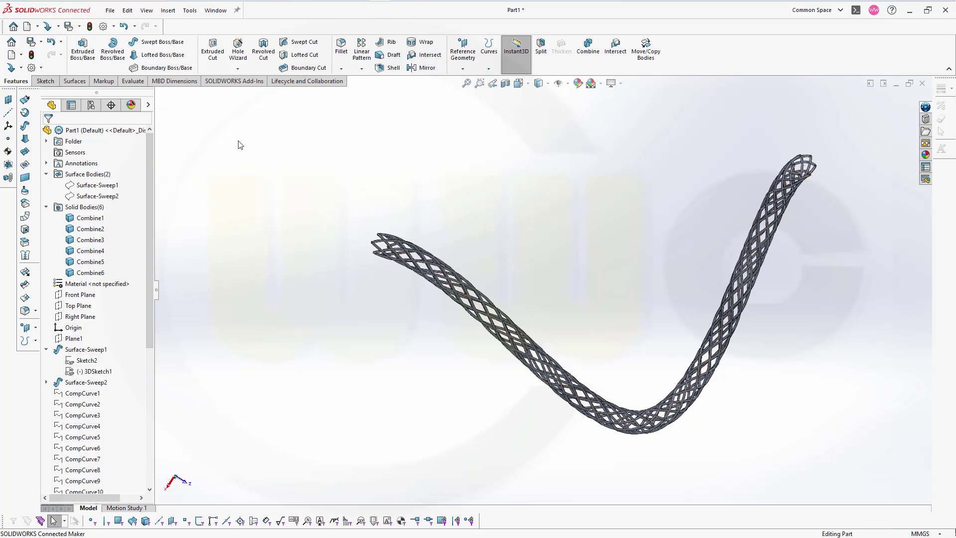
pyautogui.click(75, 81)
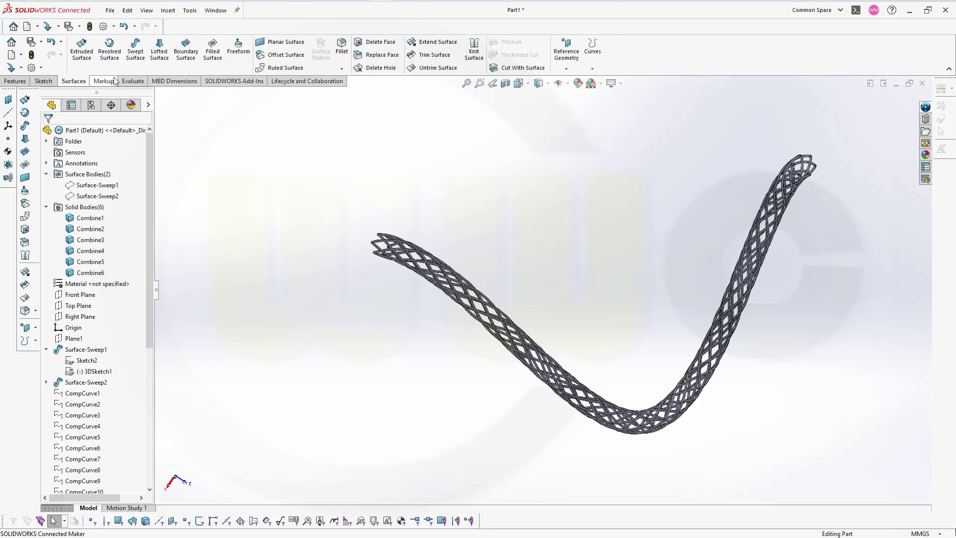
pyautogui.click(137, 54)
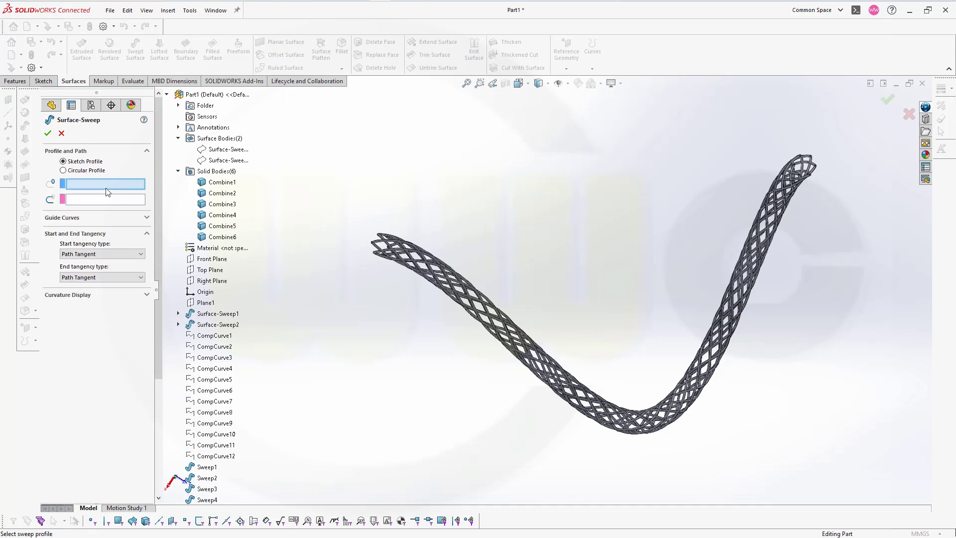
pyautogui.click(67, 172)
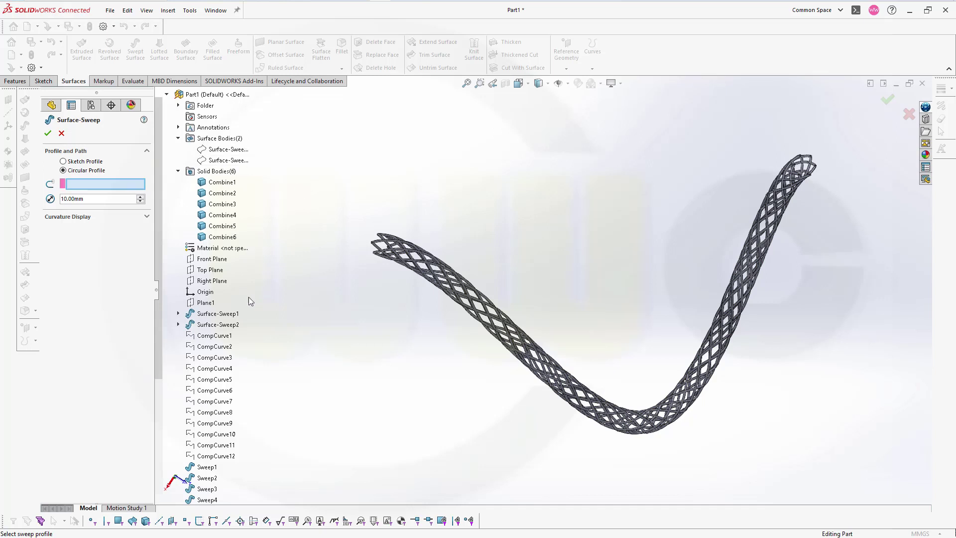
pyautogui.click(178, 313)
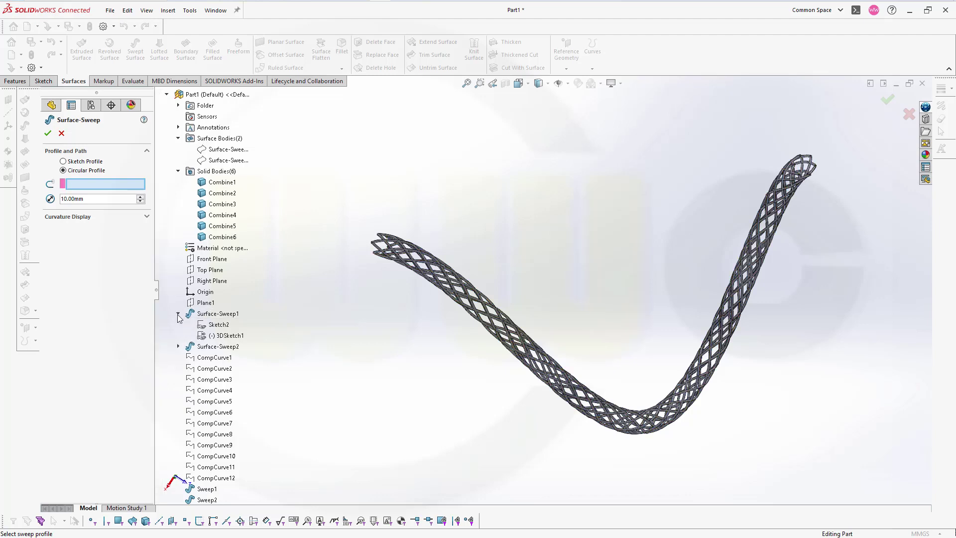
pyautogui.click(224, 336)
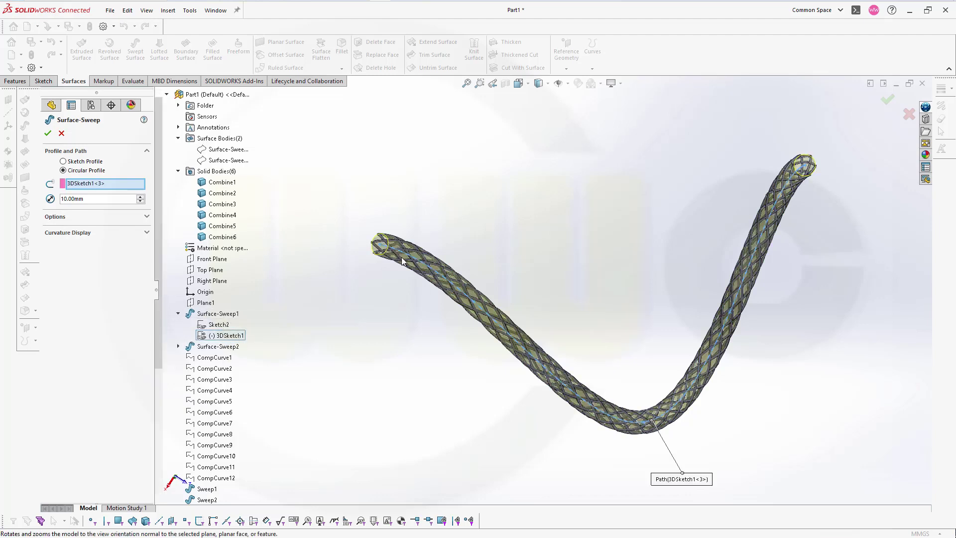
pyautogui.scroll(-5, 408, 266)
pyautogui.moveTo(473, 225); pyautogui.dragTo(416, 230, button='middle')
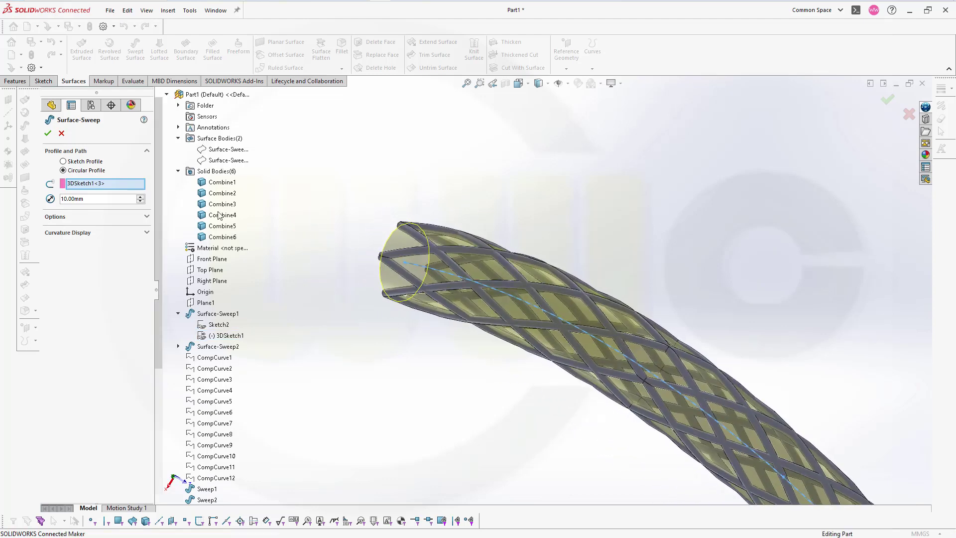
pyautogui.click(51, 133)
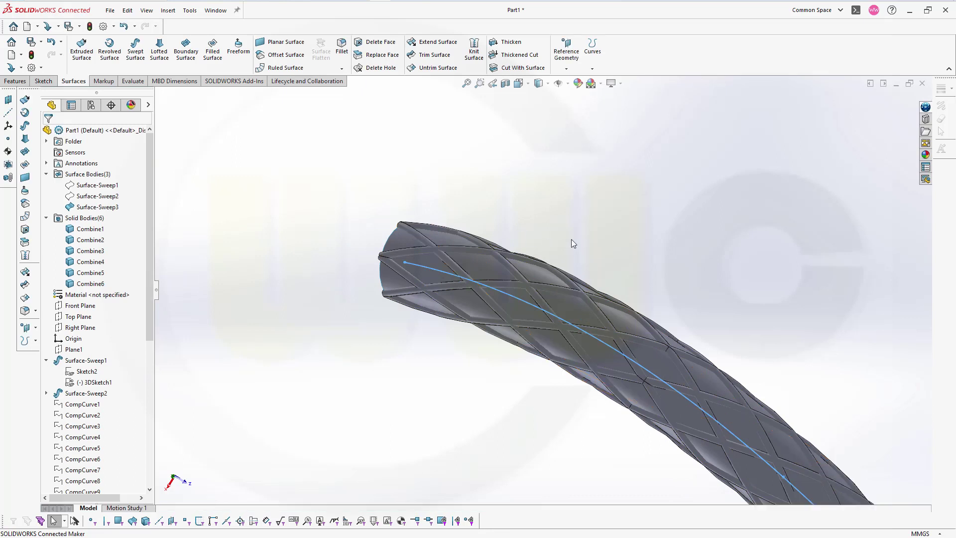
# - Extend both open end edges of the 10 mm tubular surface by 5 mm with the Linear extension type
pyautogui.scroll(-2, 569, 231)
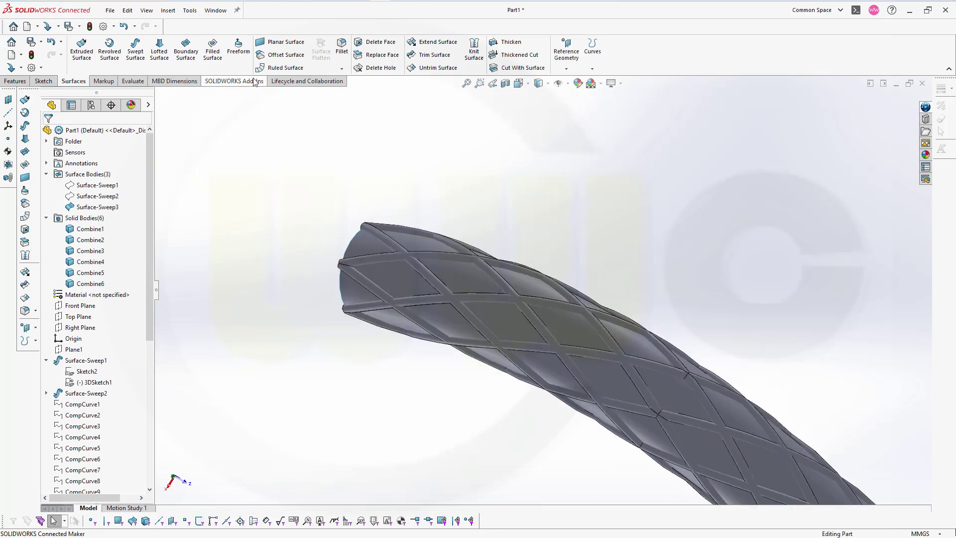
pyautogui.click(433, 48)
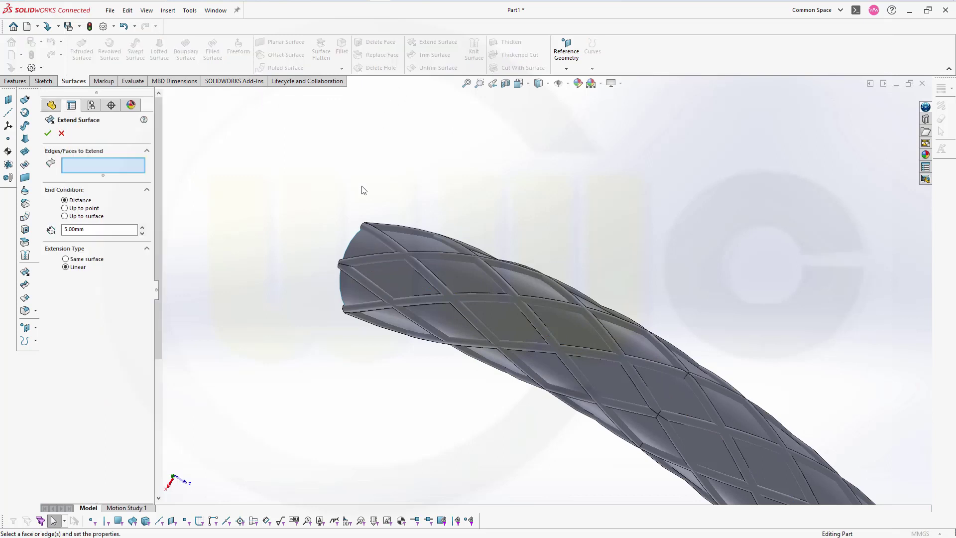
pyautogui.click(350, 240)
pyautogui.scroll(3, 707, 299)
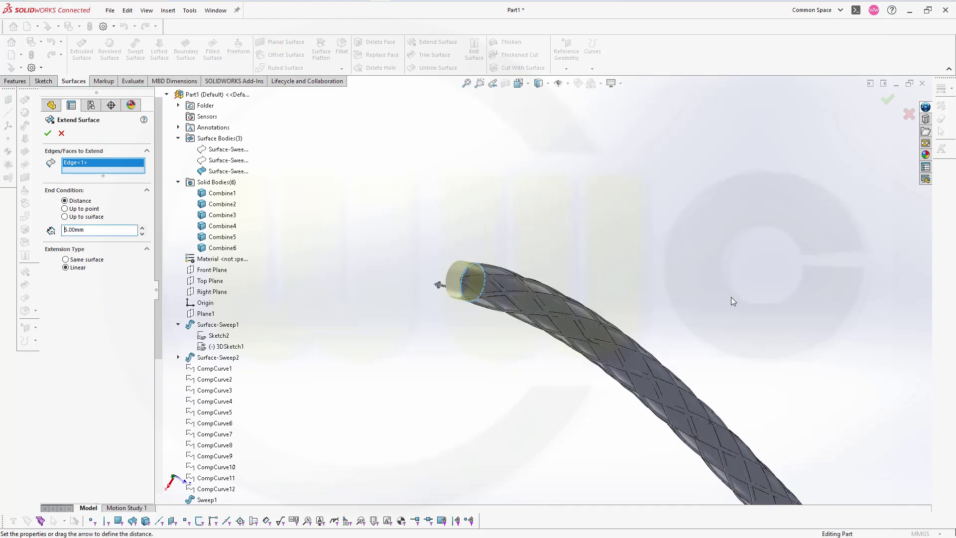
pyautogui.scroll(3, 783, 334)
pyautogui.moveTo(783, 334); pyautogui.dragTo(839, 305, button='middle')
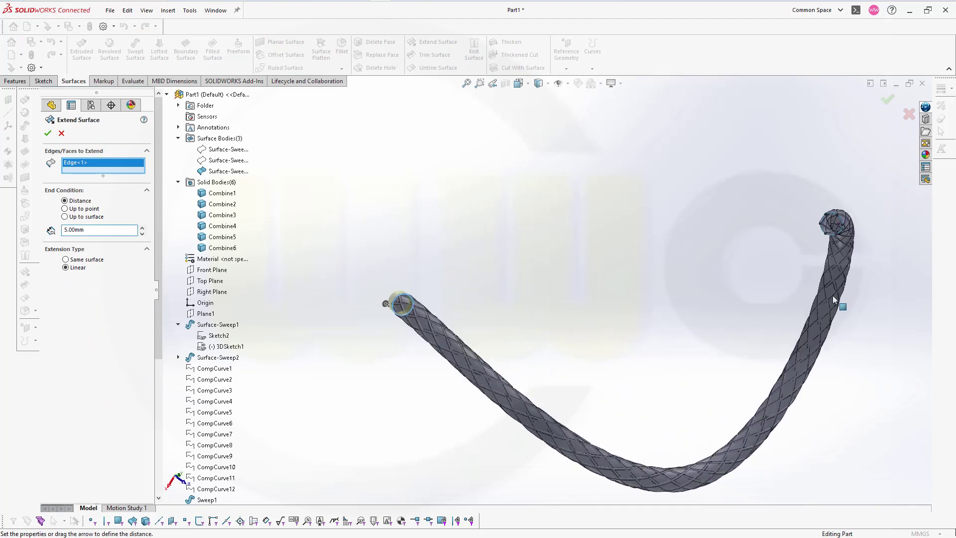
pyautogui.scroll(-5, 851, 232)
pyautogui.scroll(-5, 826, 213)
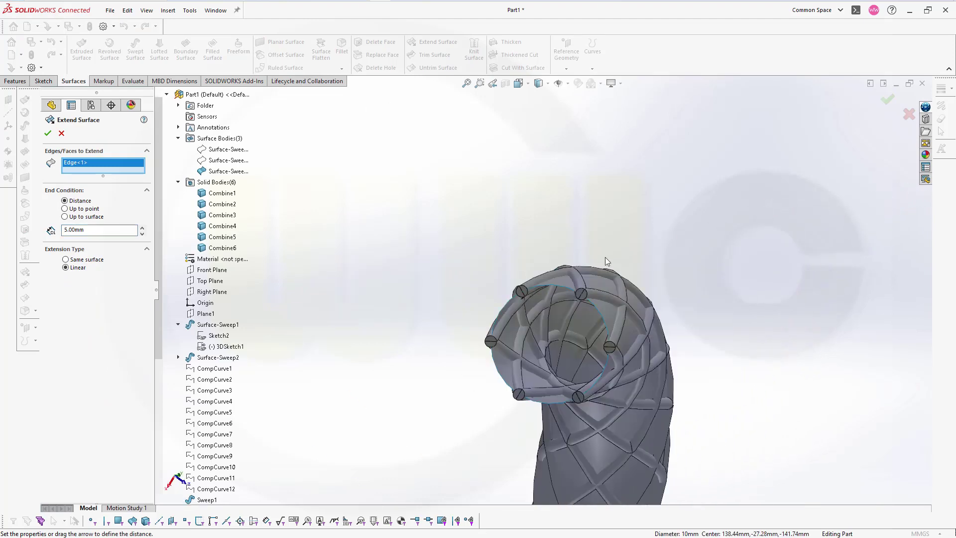
pyautogui.click(560, 289)
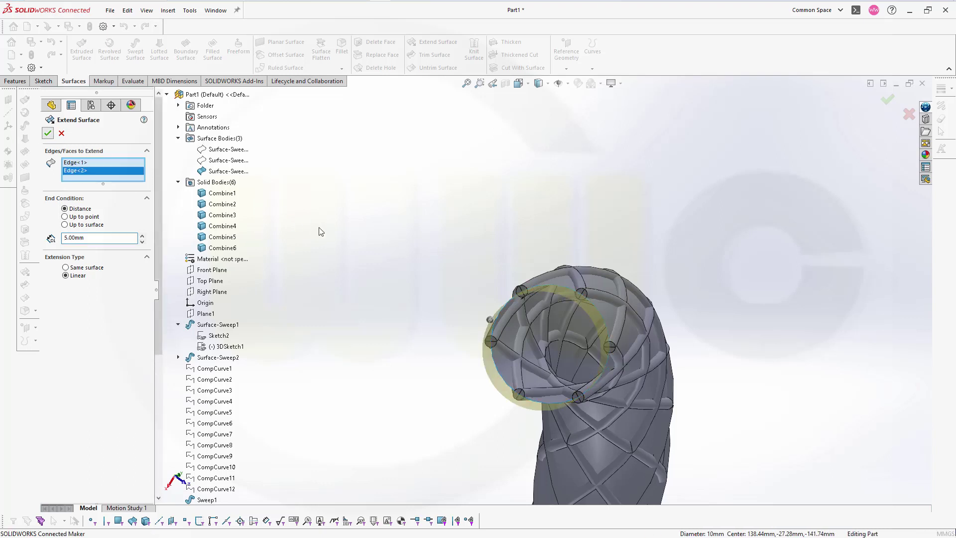
pyautogui.press('Return')
# - Copy the extended tubular surface Surface-Extend1 in place using Offset Surface with a distance of 0 mm
pyautogui.moveTo(351, 223); pyautogui.dragTo(472, 291, button='middle')
pyautogui.scroll(2, 391, 283)
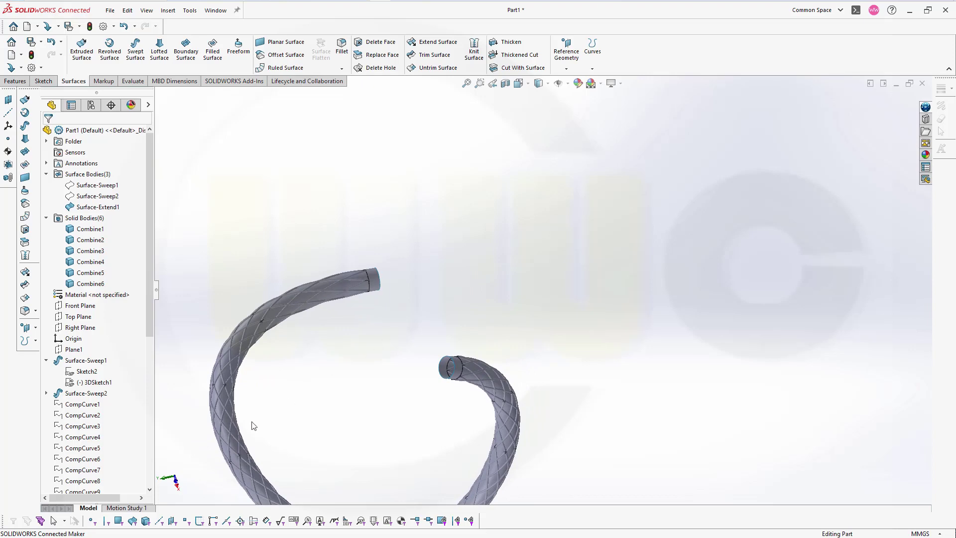
pyautogui.scroll(-3, 298, 413)
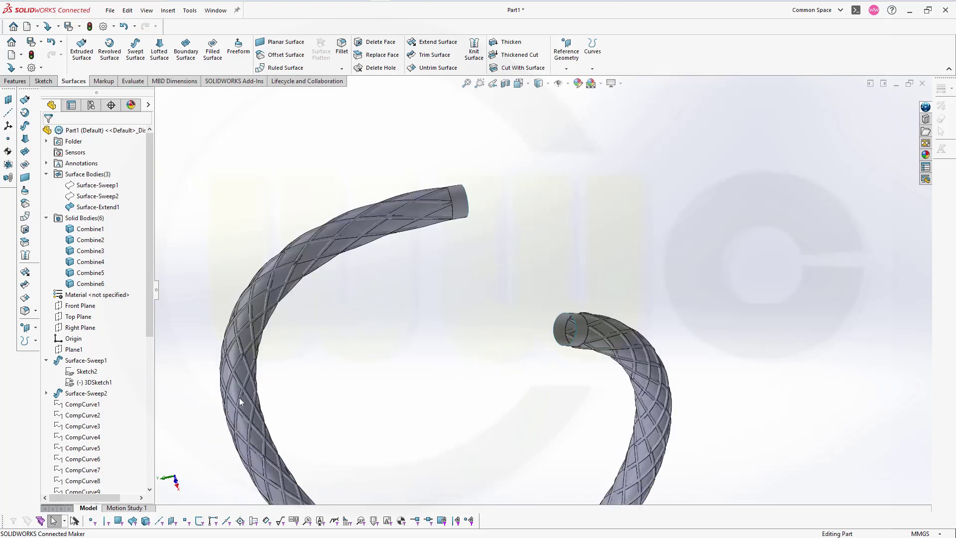
pyautogui.scroll(-2, 240, 400)
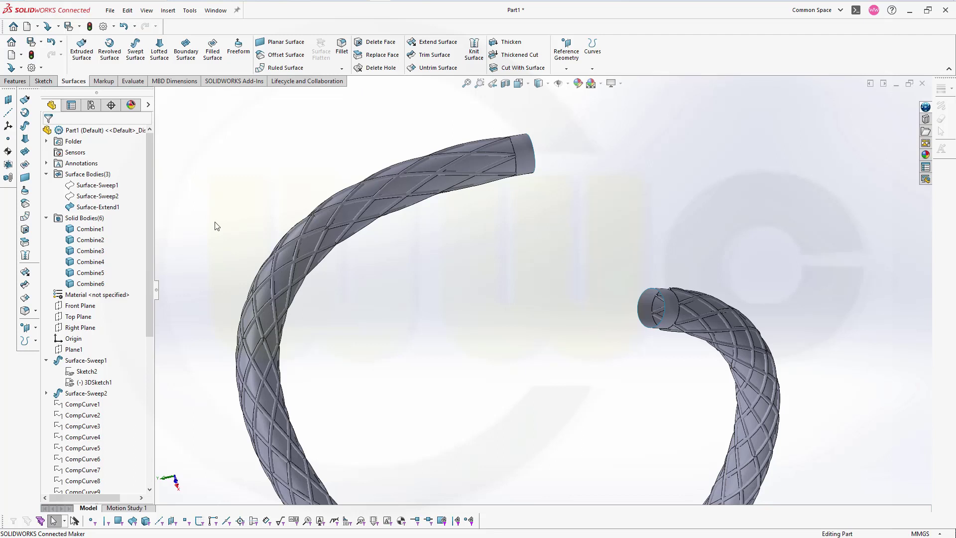
pyautogui.click(99, 207)
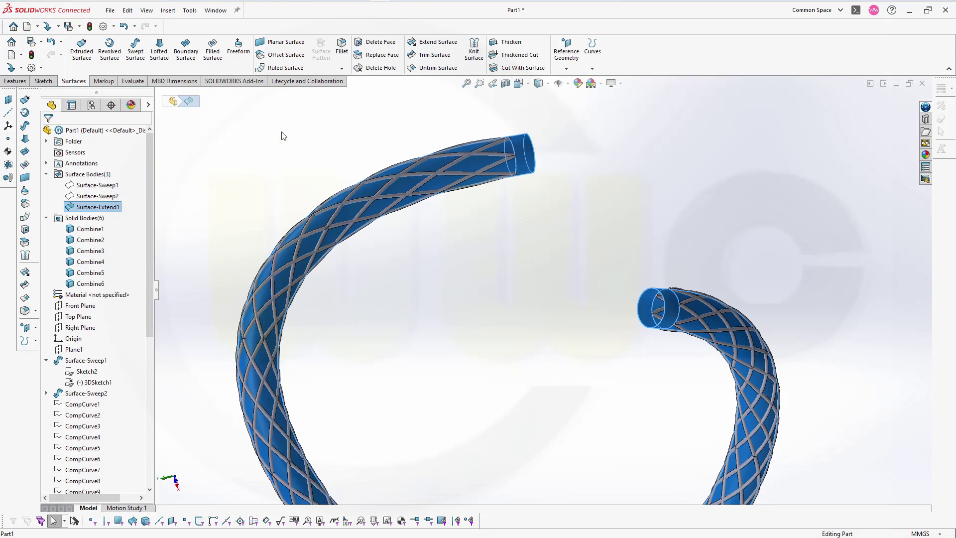
pyautogui.click(286, 55)
pyautogui.moveTo(90, 187); pyautogui.dragTo(33, 187)
pyautogui.write('0')
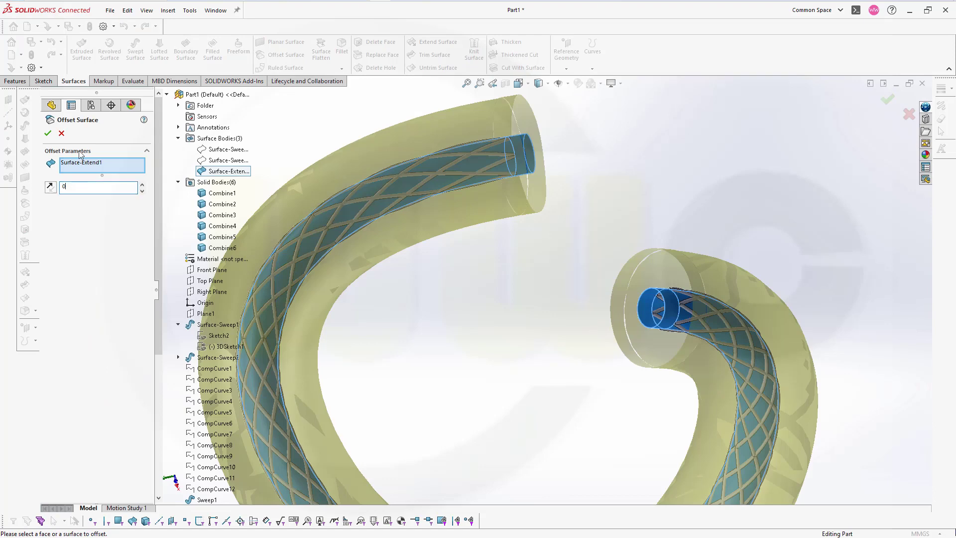
pyautogui.click(48, 133)
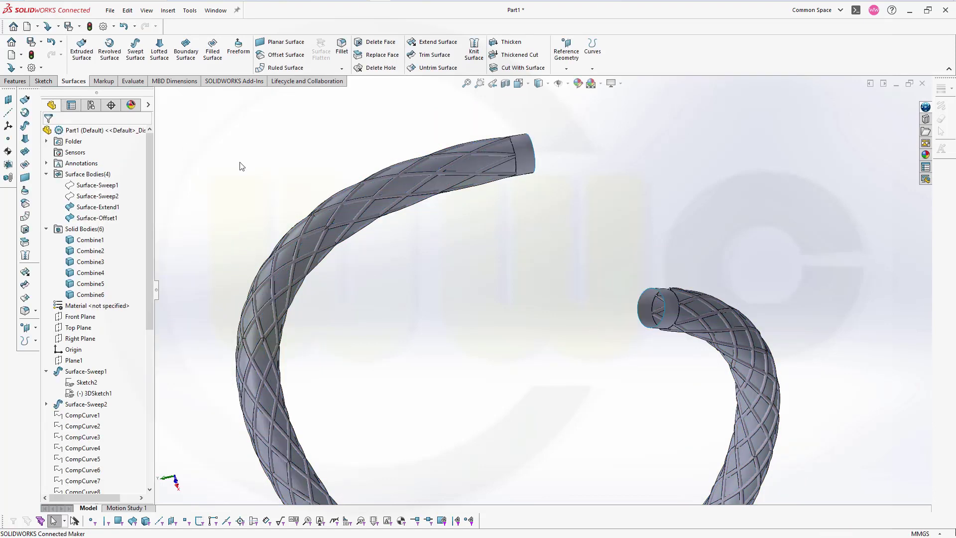
# - Make a second in-place copy of Surface-Extend1 with a 0 mm surface offset
pyautogui.click(100, 207)
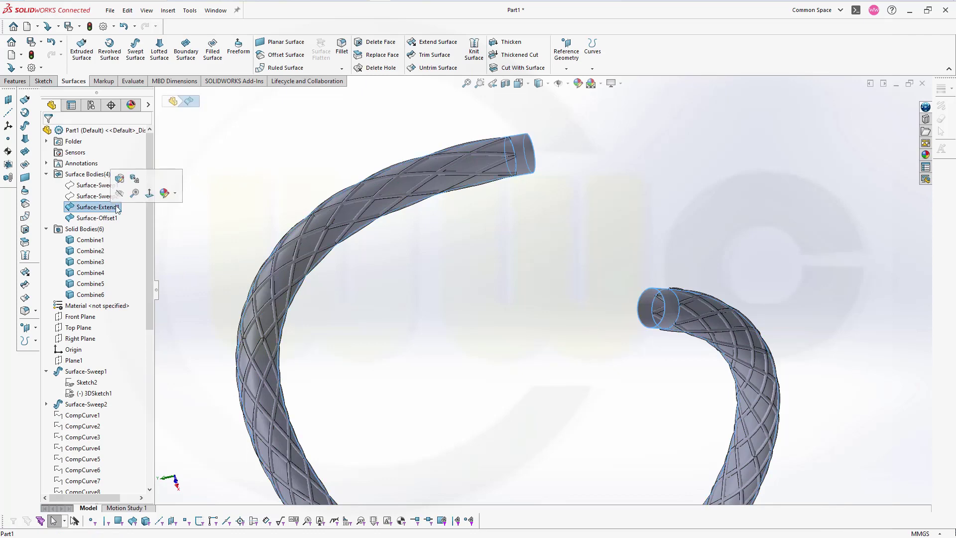
pyautogui.click(220, 168)
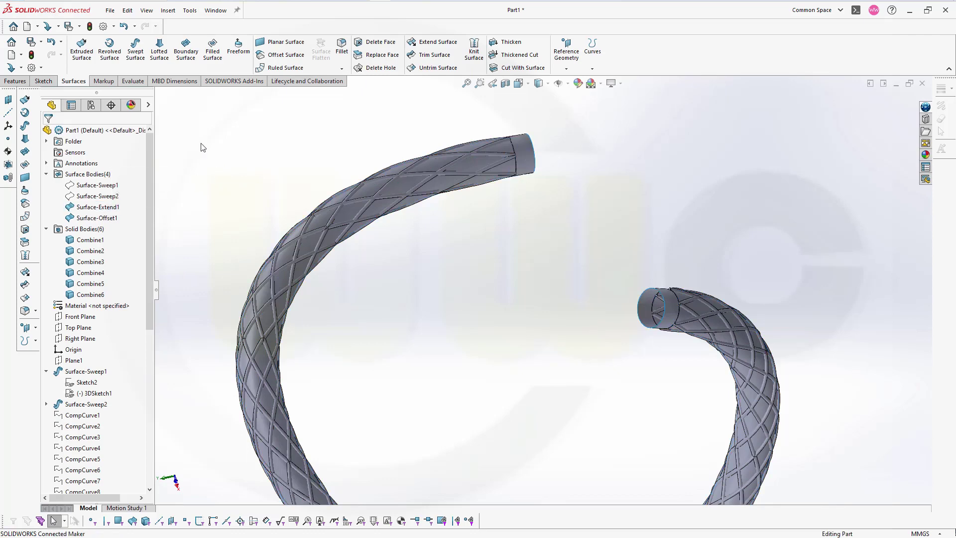
pyautogui.click(286, 55)
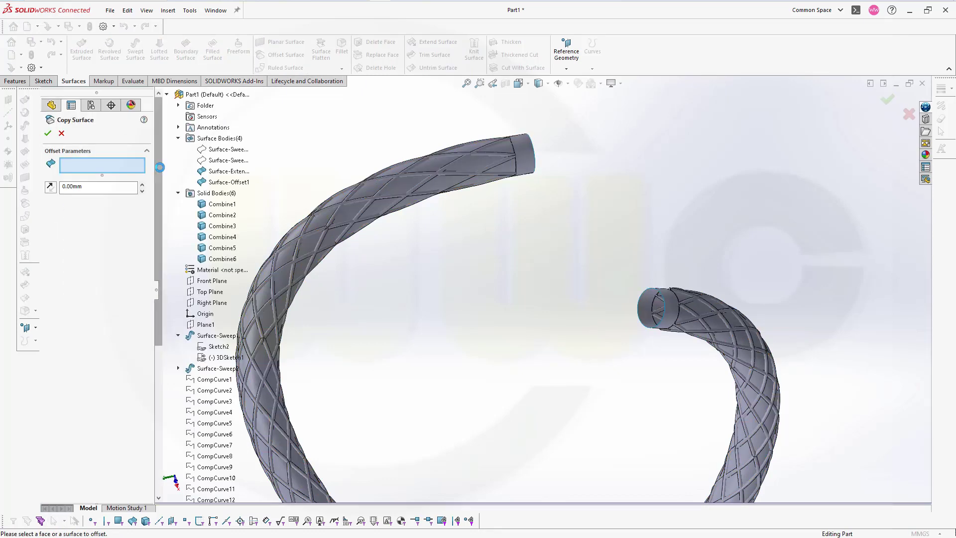
pyautogui.click(228, 170)
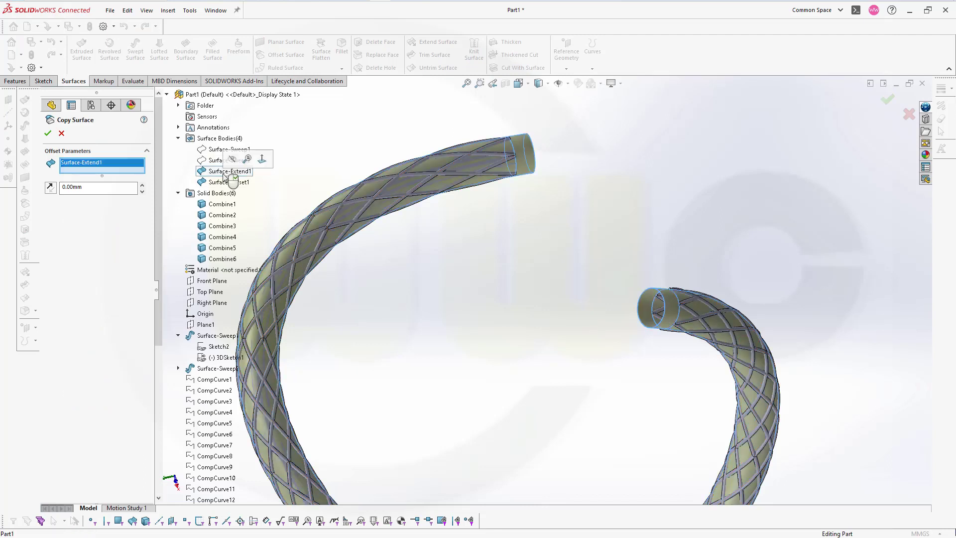
pyautogui.doubleClick(88, 188)
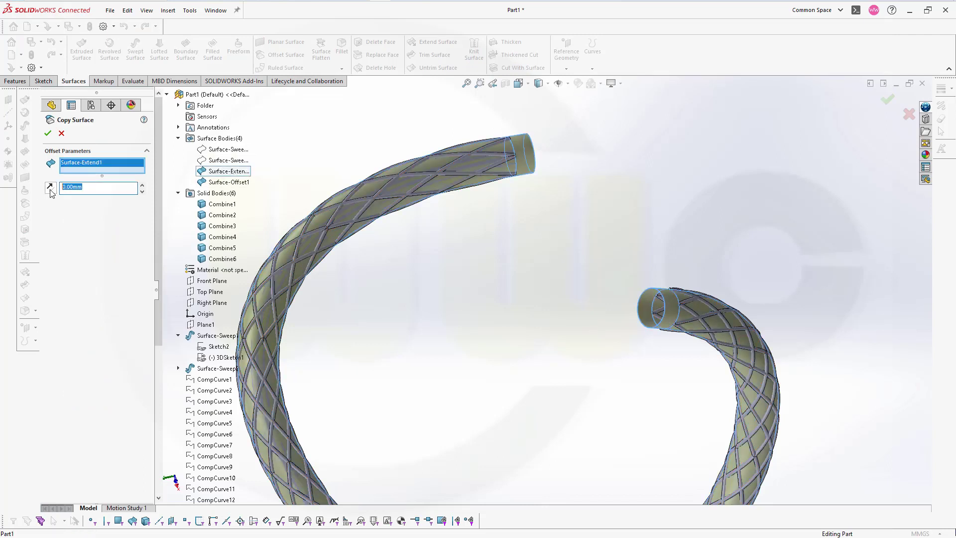
pyautogui.write('0')
pyautogui.click(52, 136)
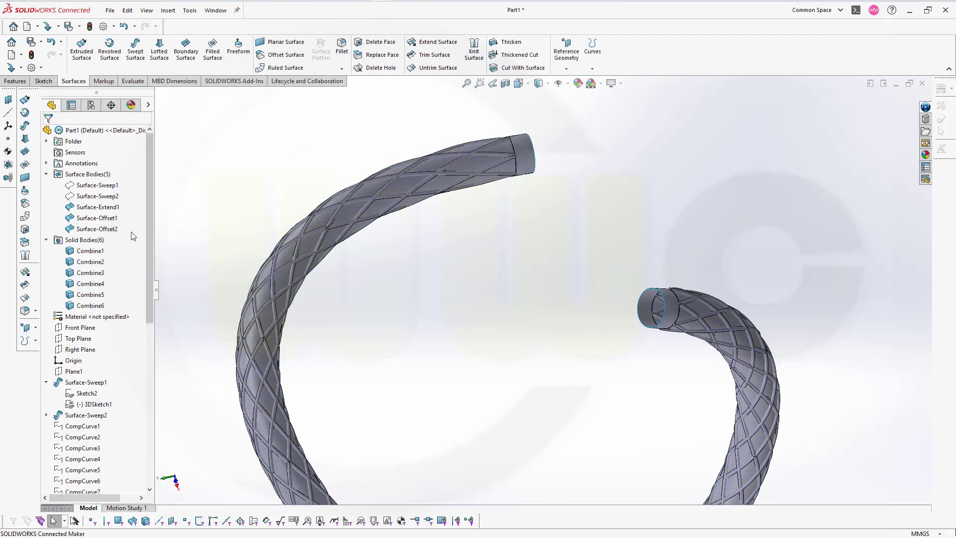
# - Add a third and a fourth 0 mm offset copy of the Surface-Extend1 body
pyautogui.click(113, 211)
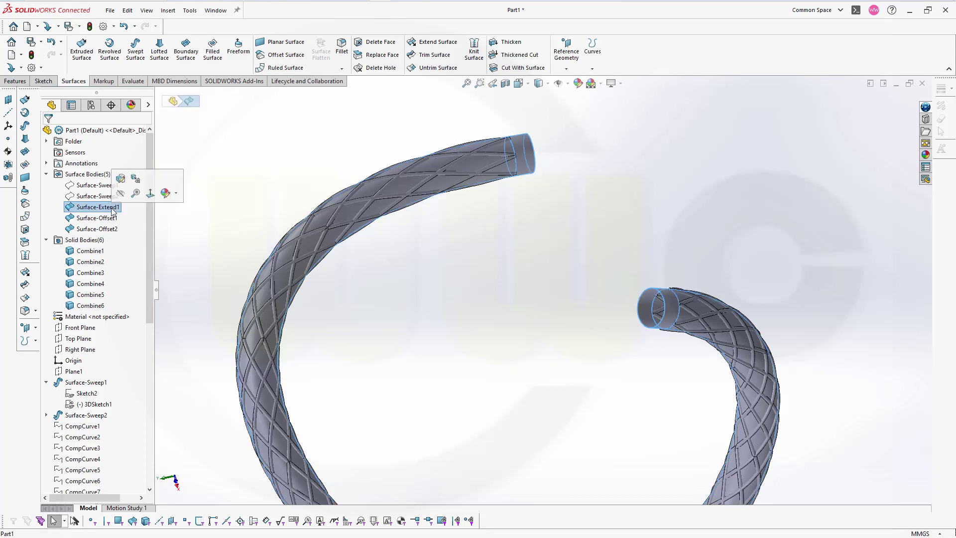
pyautogui.click(286, 55)
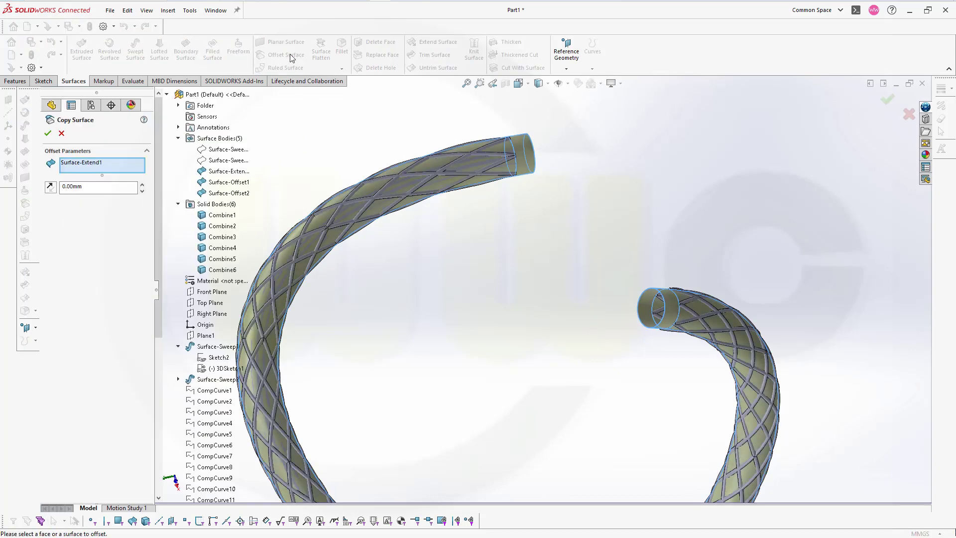
pyautogui.click(47, 133)
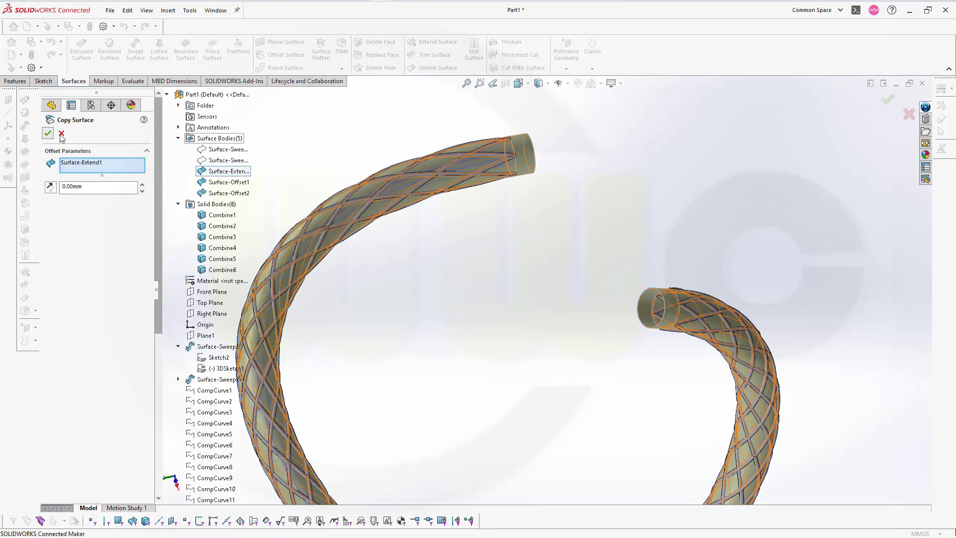
pyautogui.click(108, 210)
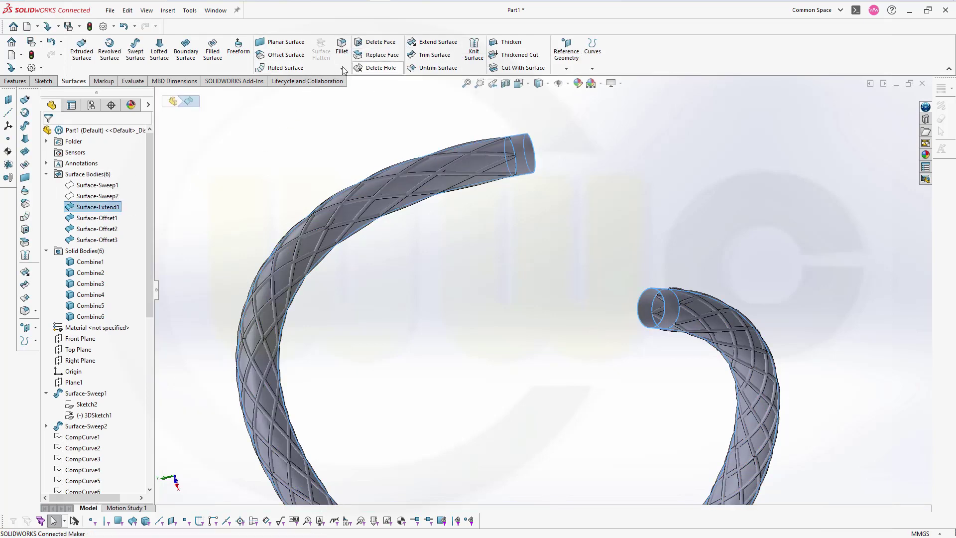
pyautogui.click(284, 55)
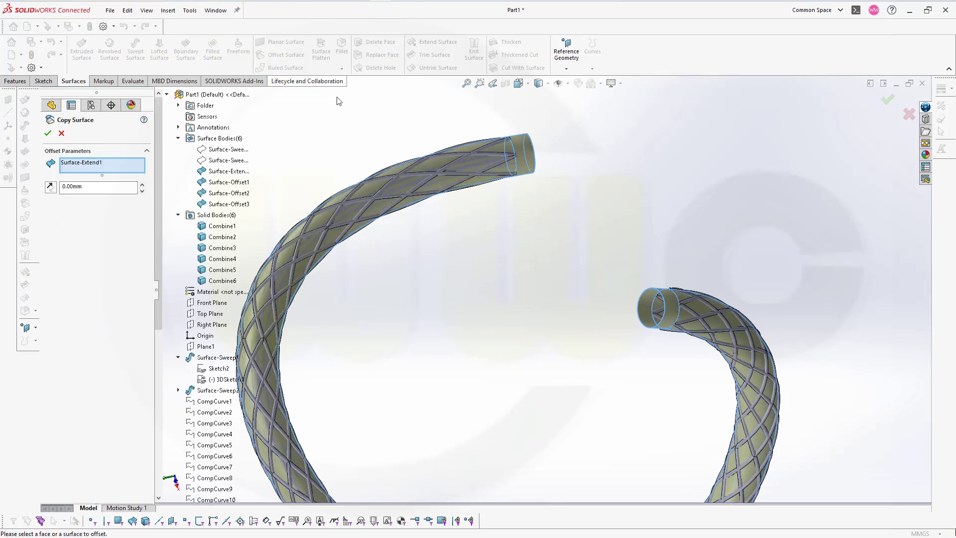
pyautogui.click(47, 133)
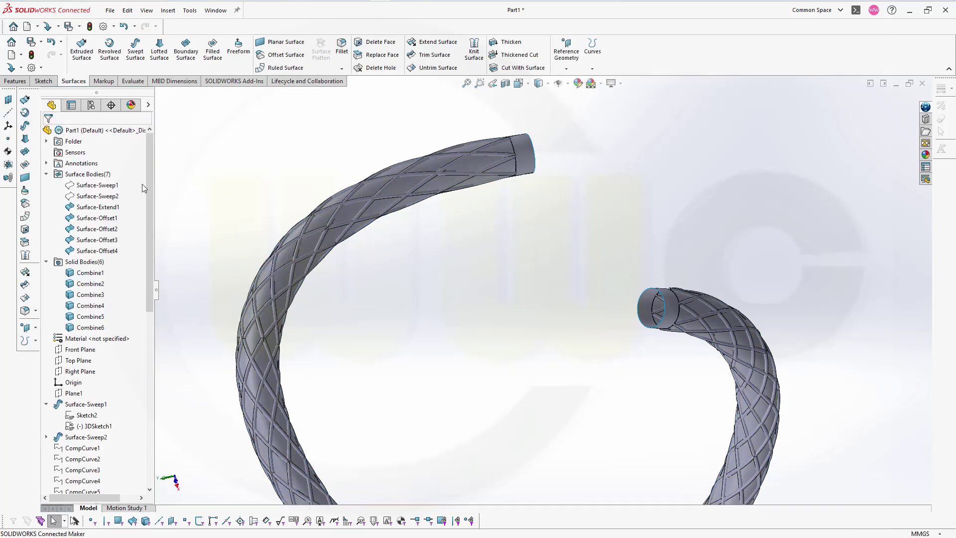
# - Create a fifth in-place copy of the Surface-Extend1 body with a 0 mm surface offset
pyautogui.click(111, 207)
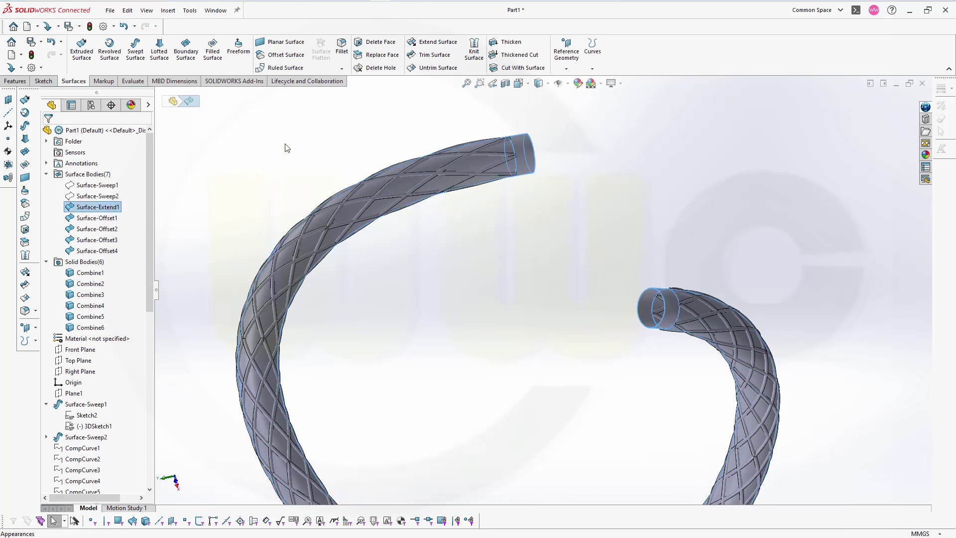
pyautogui.click(286, 55)
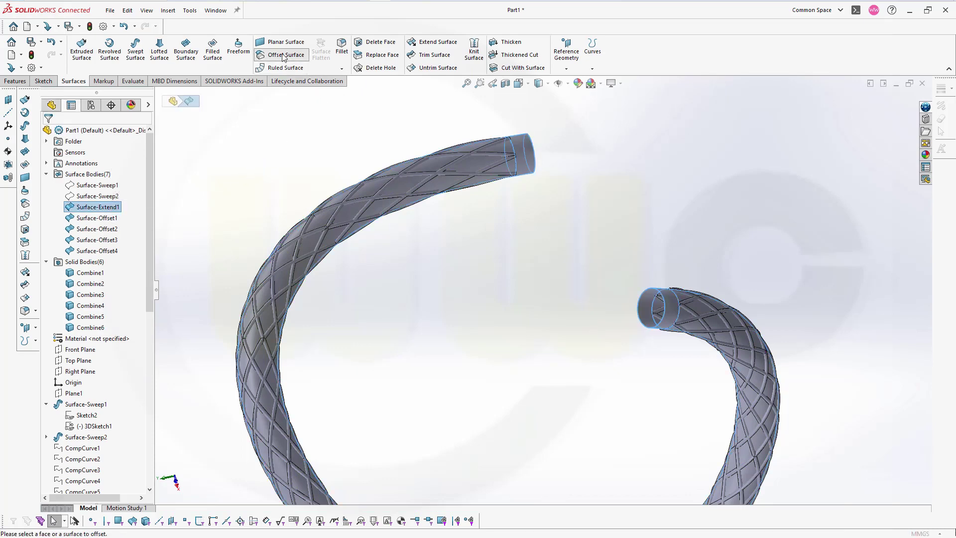
pyautogui.click(48, 133)
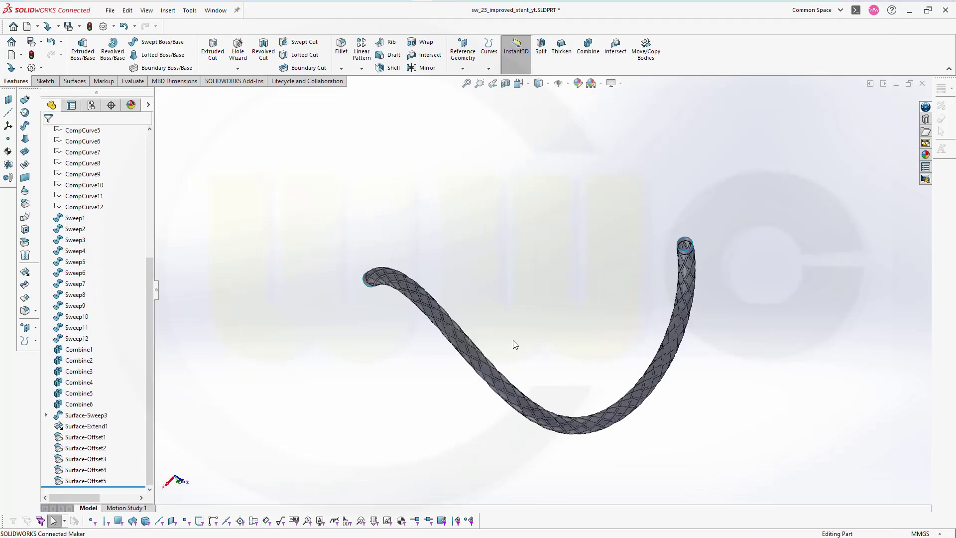
# - Thicken the Surface-Extend1 body on both sides with a thickness of 0.2 mm and result merging turned off
pyautogui.moveTo(512, 341); pyautogui.dragTo(542, 272, button='middle')
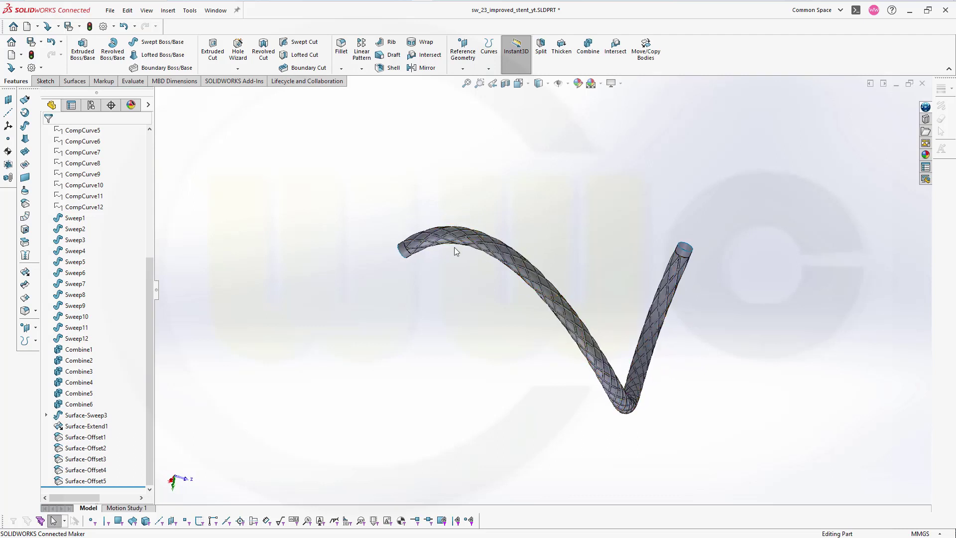
pyautogui.click(561, 48)
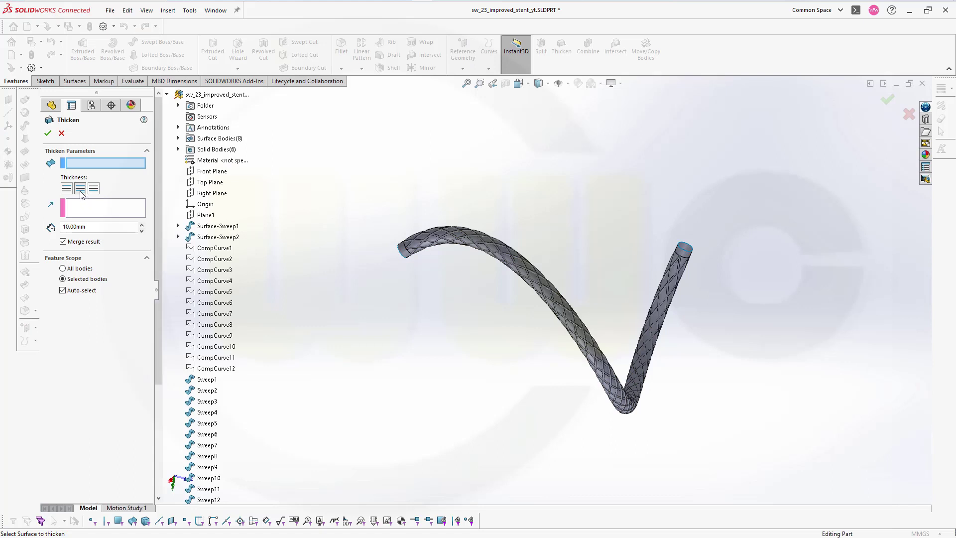
pyautogui.click(75, 226)
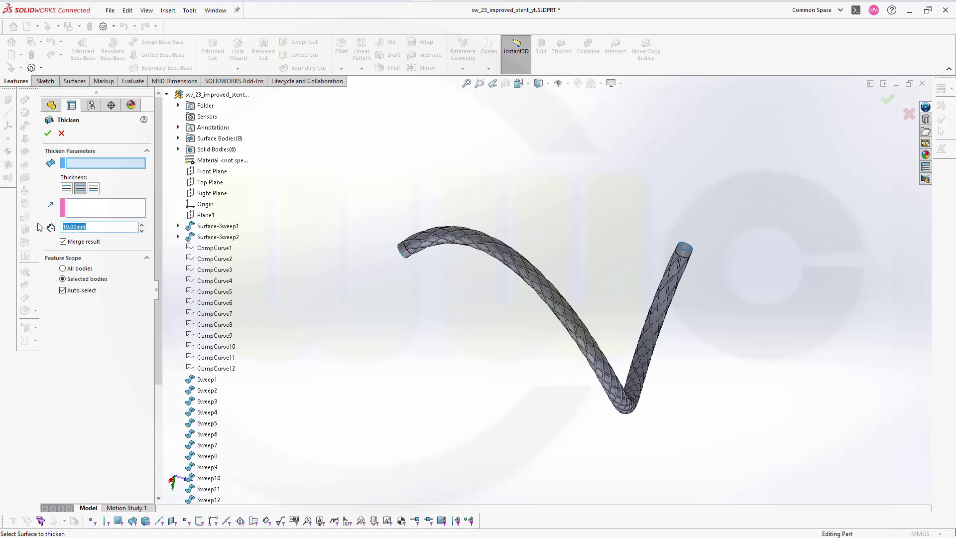
pyautogui.write('0,2')
pyautogui.press('Return')
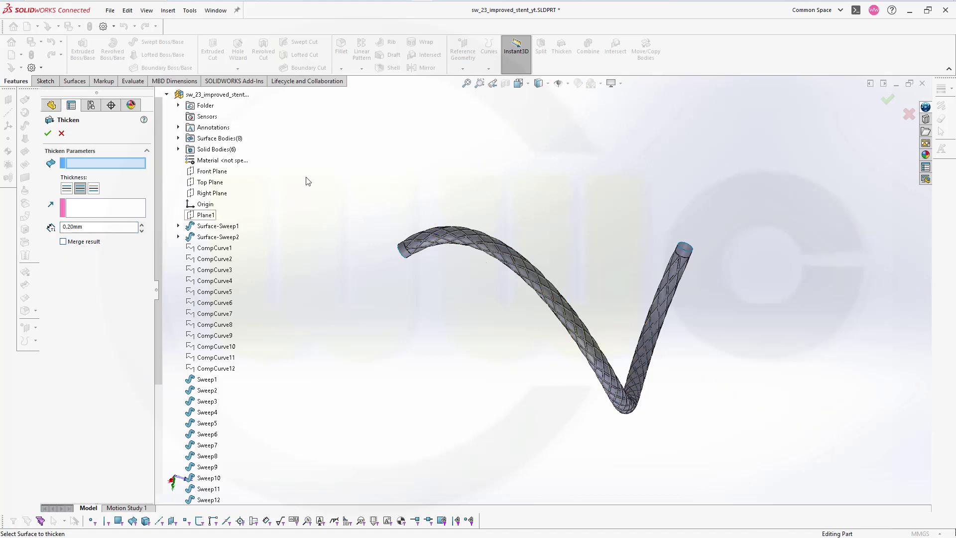
pyautogui.click(179, 138)
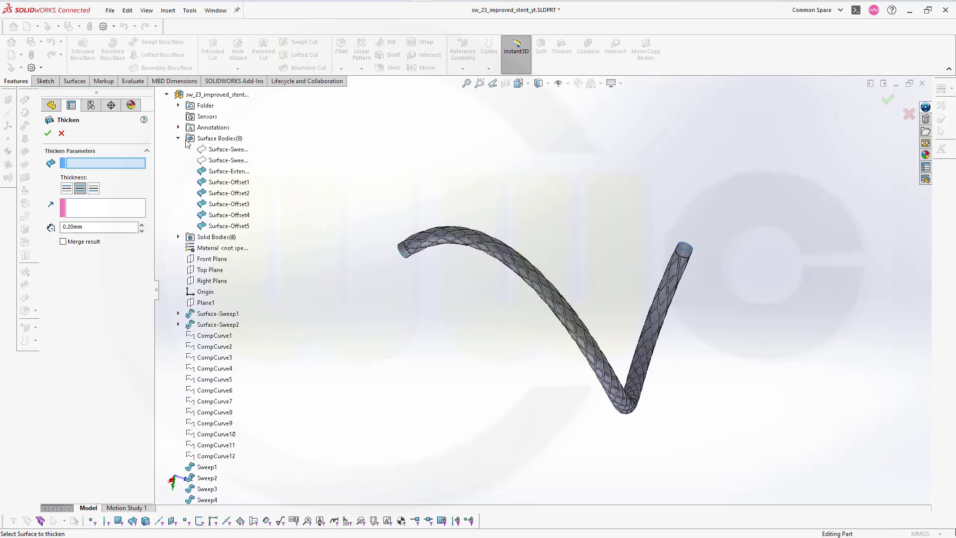
pyautogui.click(229, 171)
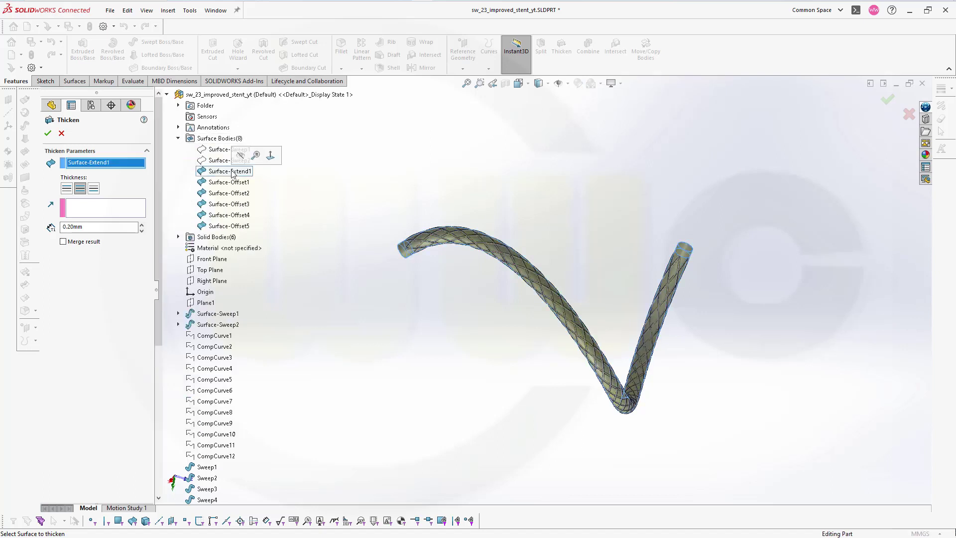
pyautogui.click(47, 133)
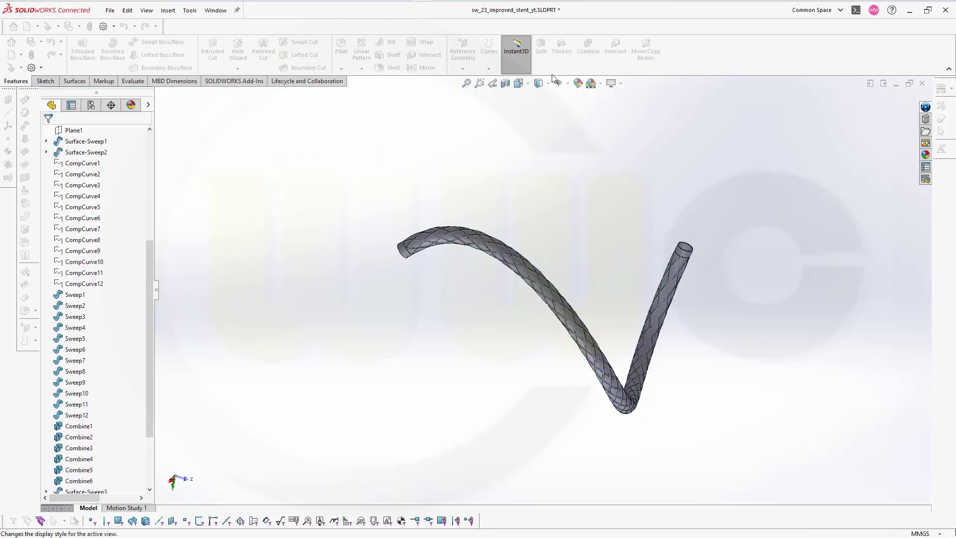
# - Thicken Surface-Offset1 and Surface-Offset2 separately on both sides at 0.20 mm, each without merging the result
pyautogui.click(561, 48)
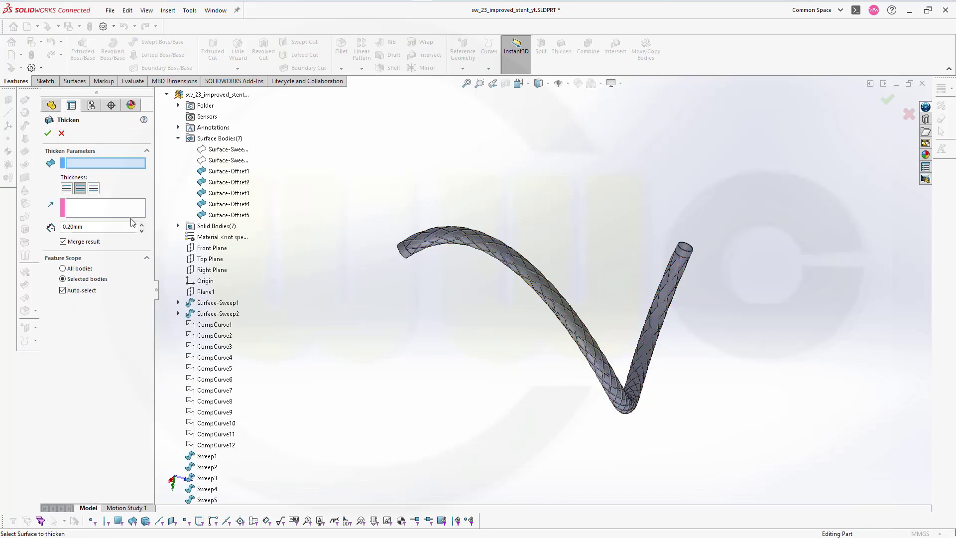
pyautogui.click(85, 242)
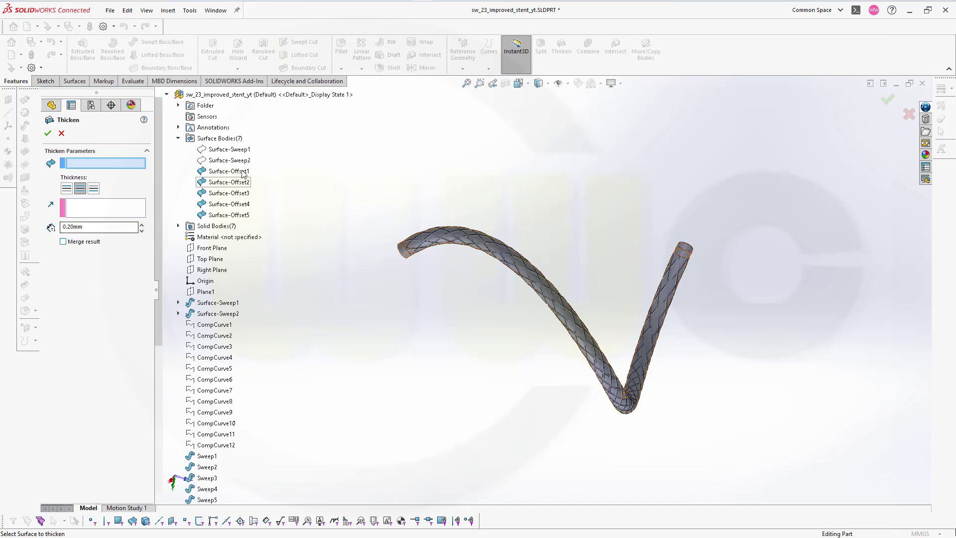
pyautogui.click(228, 170)
pyautogui.click(48, 134)
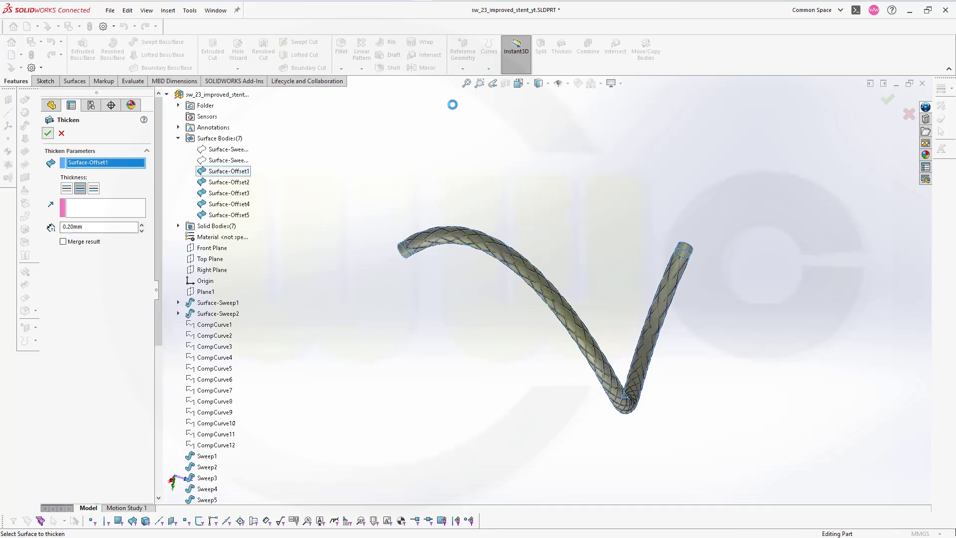
pyautogui.click(562, 49)
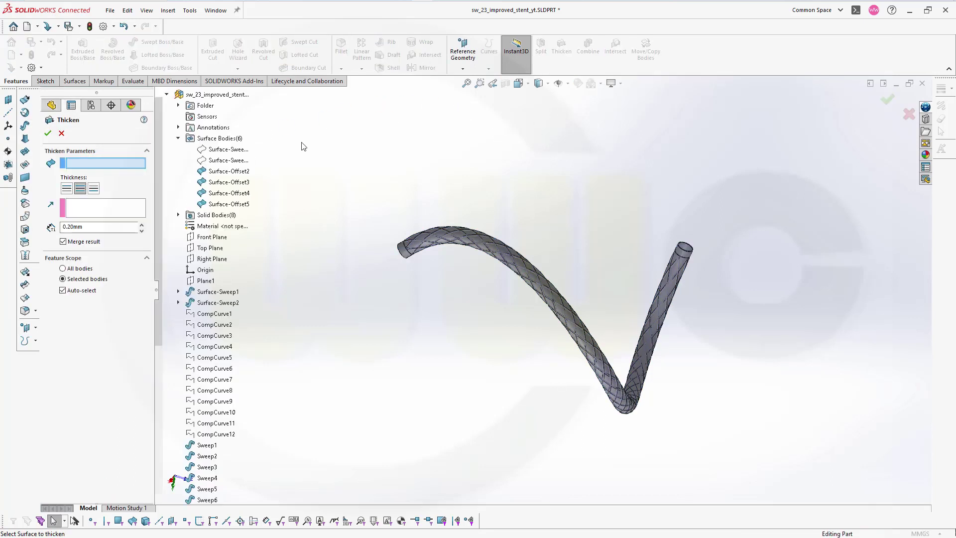
pyautogui.click(63, 242)
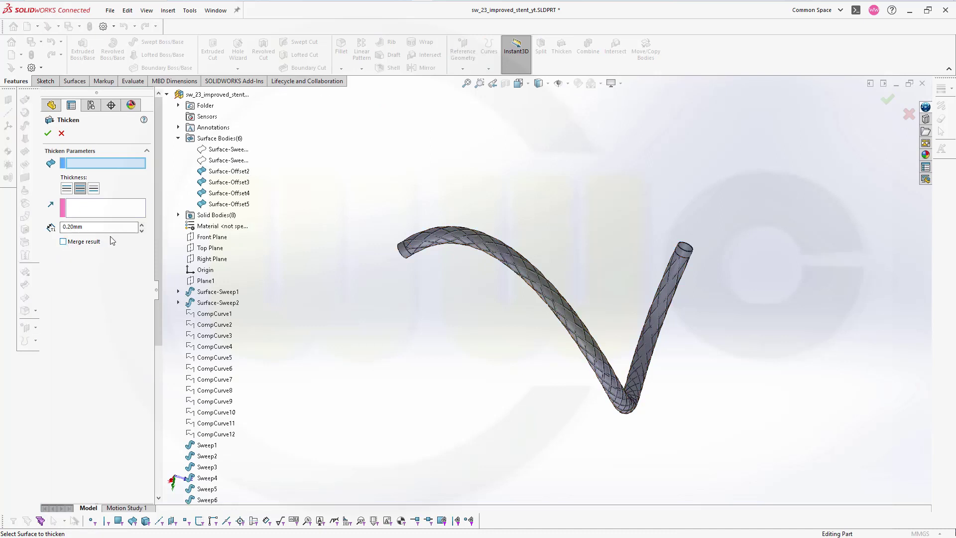
pyautogui.click(228, 170)
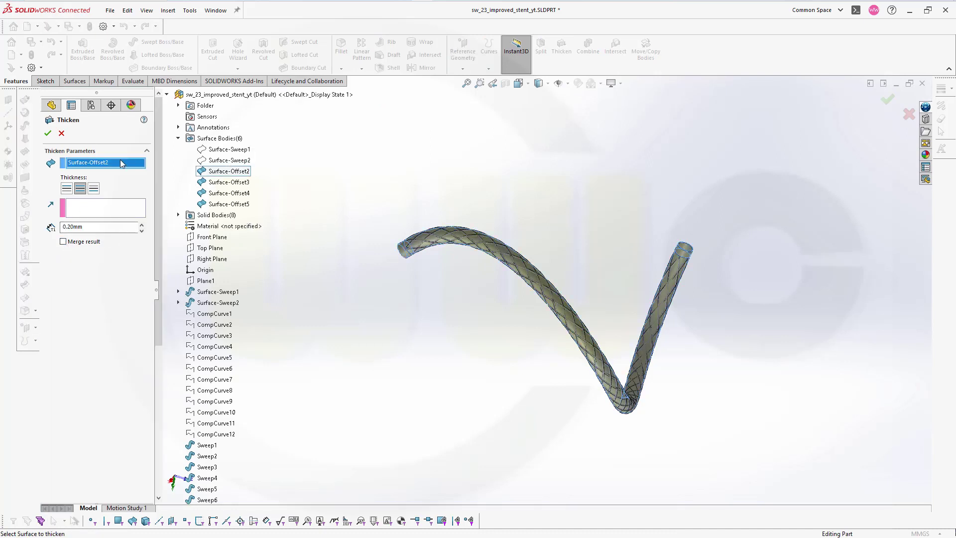
pyautogui.click(47, 134)
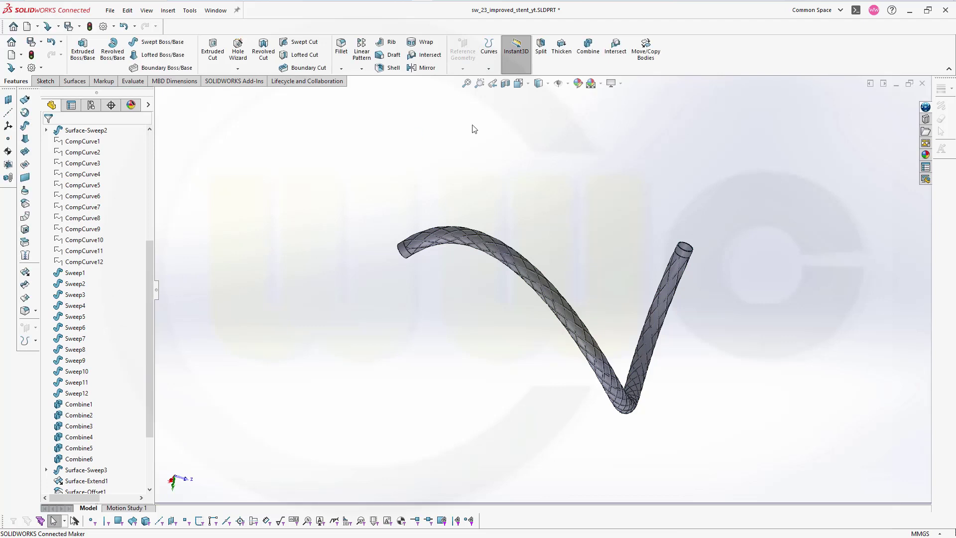
# - Thicken Surface-Offset3 and Surface-Offset4 separately on both sides at 0.20 mm, each without merging the result
pyautogui.click(562, 48)
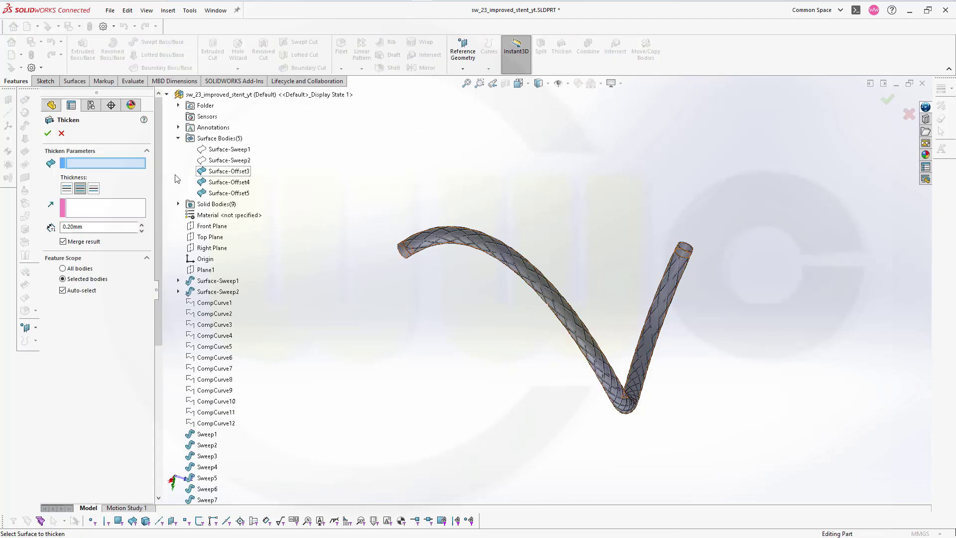
pyautogui.click(63, 242)
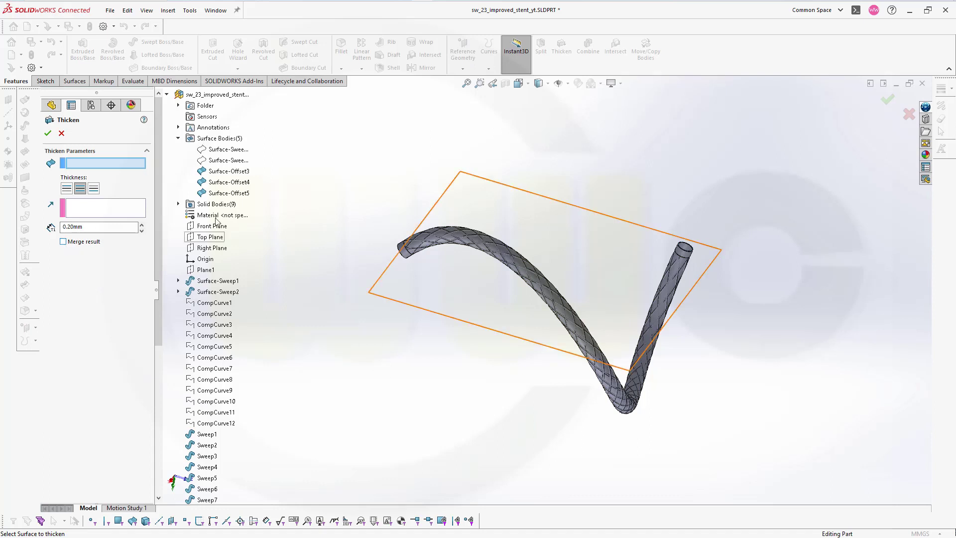
pyautogui.click(234, 172)
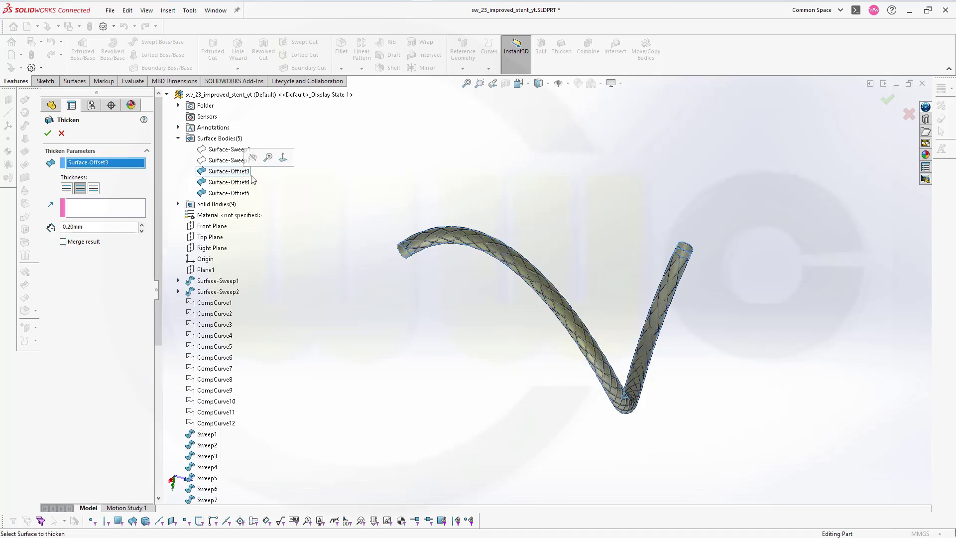
pyautogui.click(48, 134)
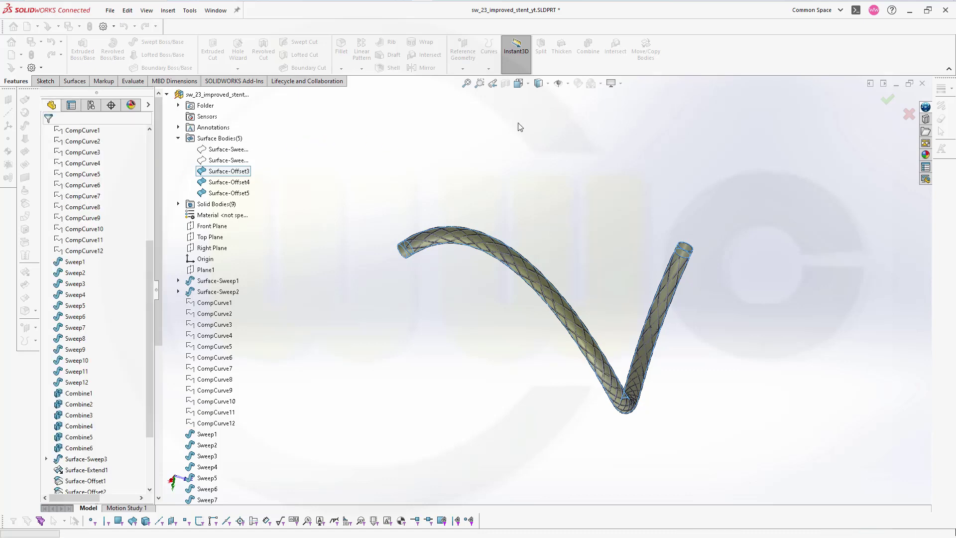
pyautogui.click(561, 47)
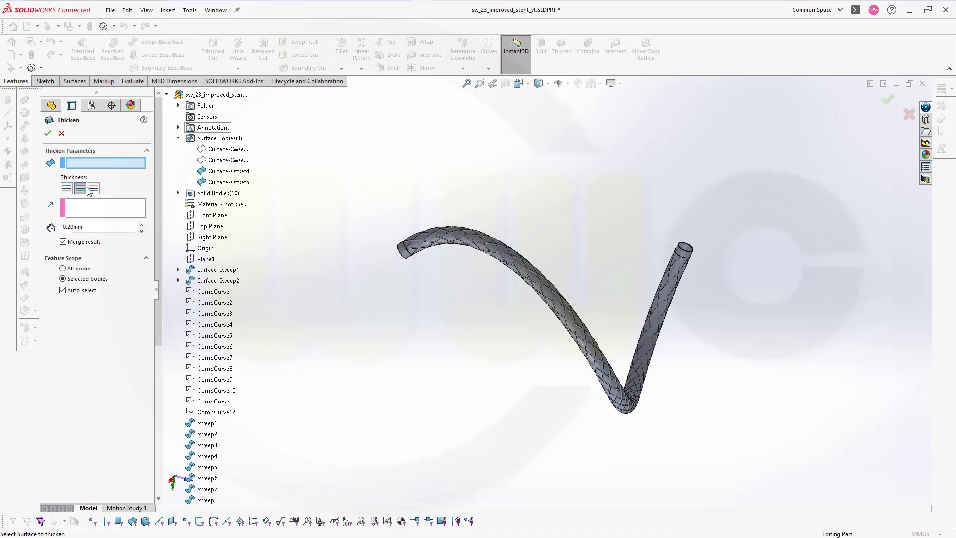
pyautogui.click(63, 242)
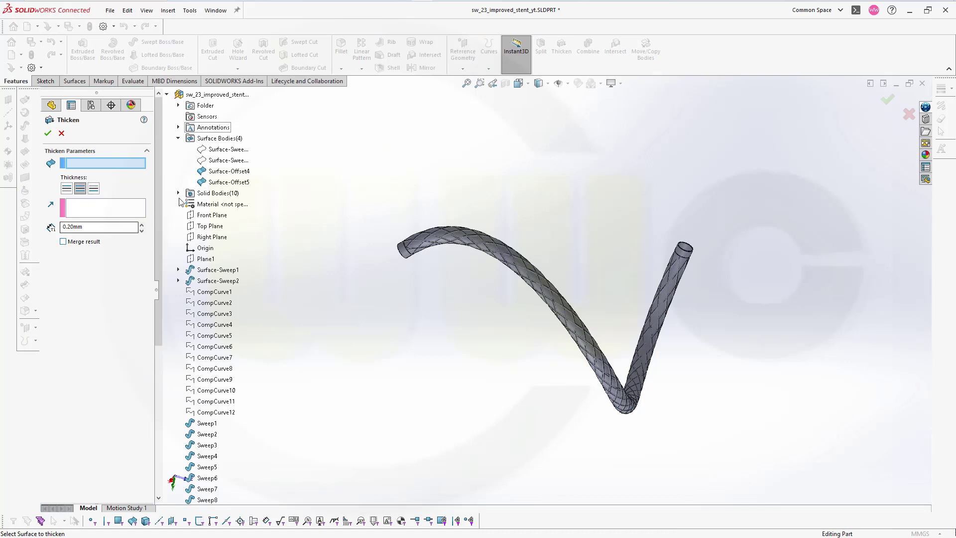
pyautogui.click(228, 171)
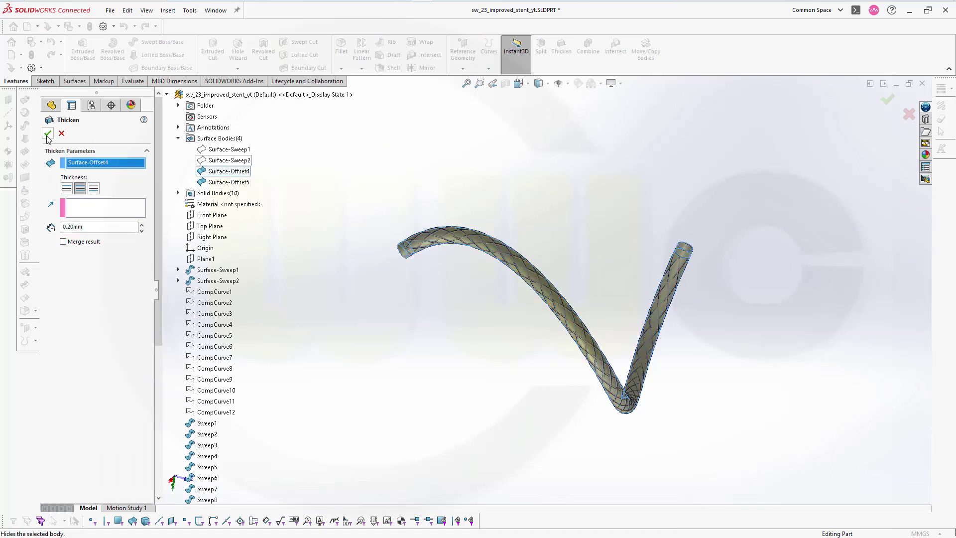
pyautogui.press('Return')
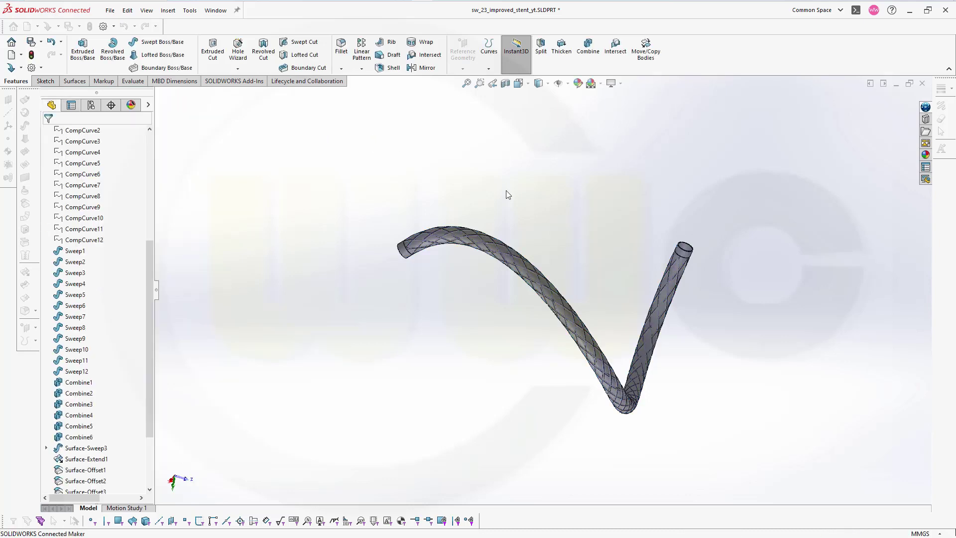
# - Thicken the last remaining copy, Surface-Offset5, on both sides at 0.20 mm with result merging turned off
pyautogui.click(561, 47)
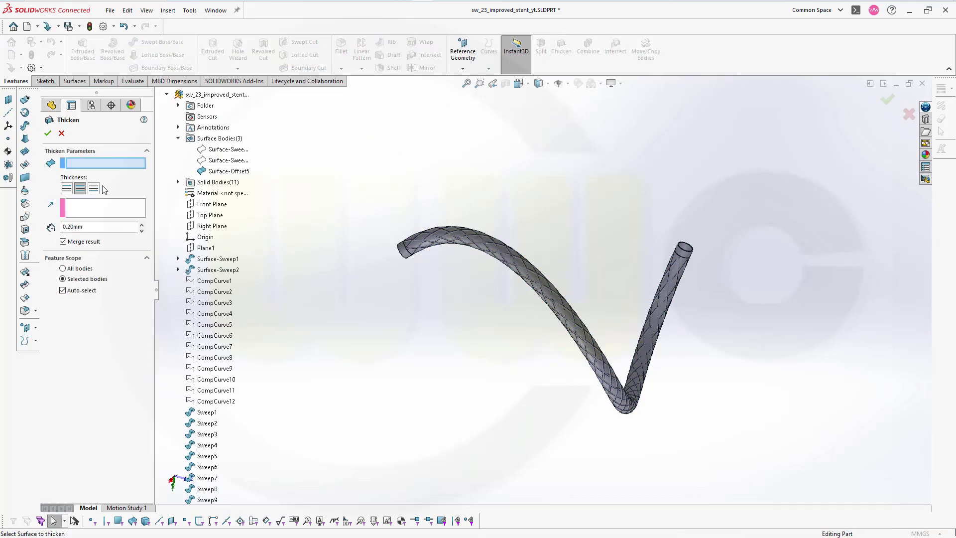
pyautogui.click(63, 242)
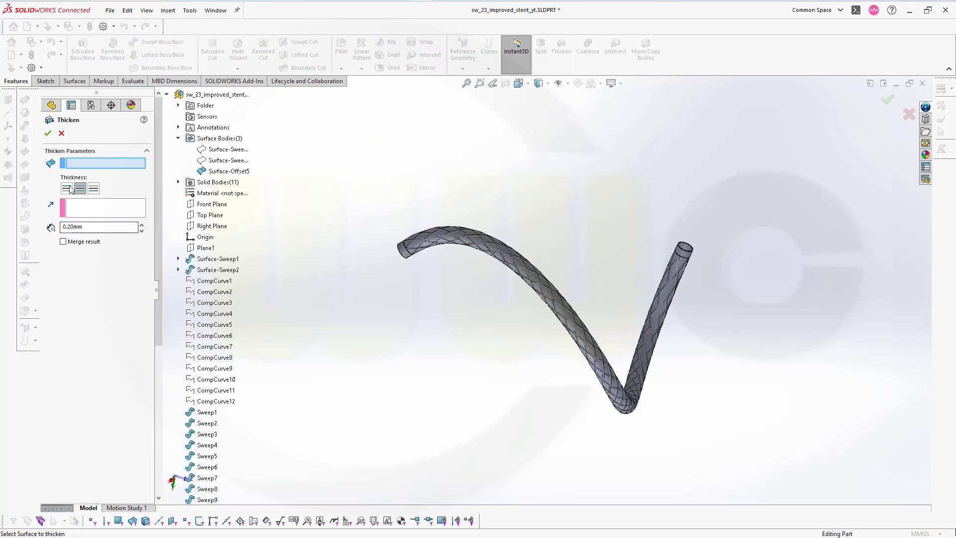
pyautogui.click(228, 170)
pyautogui.click(48, 133)
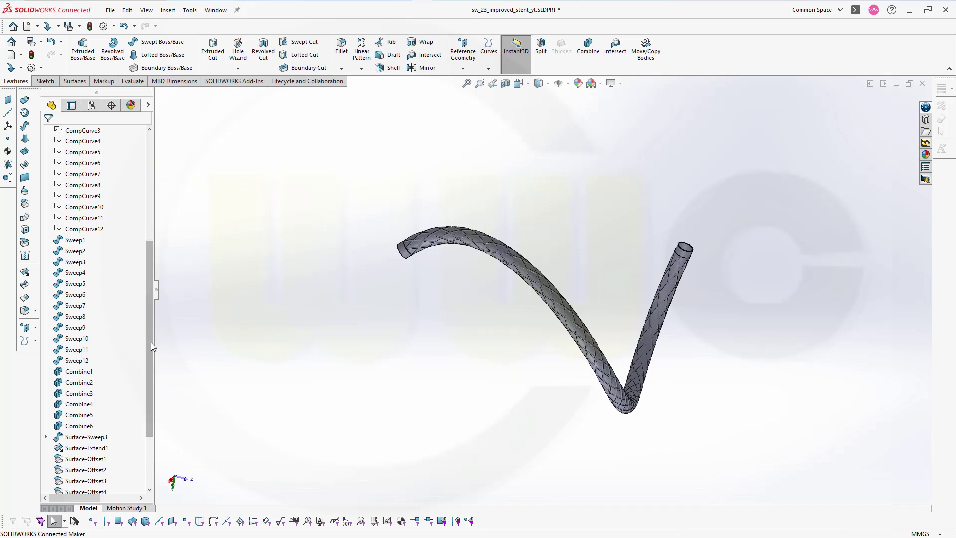
# - Examine the Thicken features and the solid body list, and highlight the Combine2 body on the tube
pyautogui.moveTo(148, 360); pyautogui.dragTo(142, 433)
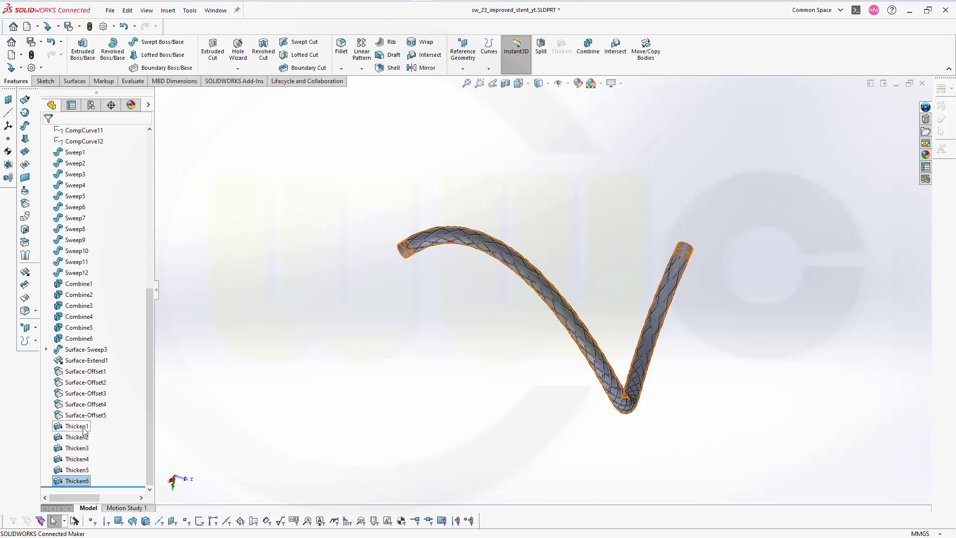
pyautogui.click(324, 397)
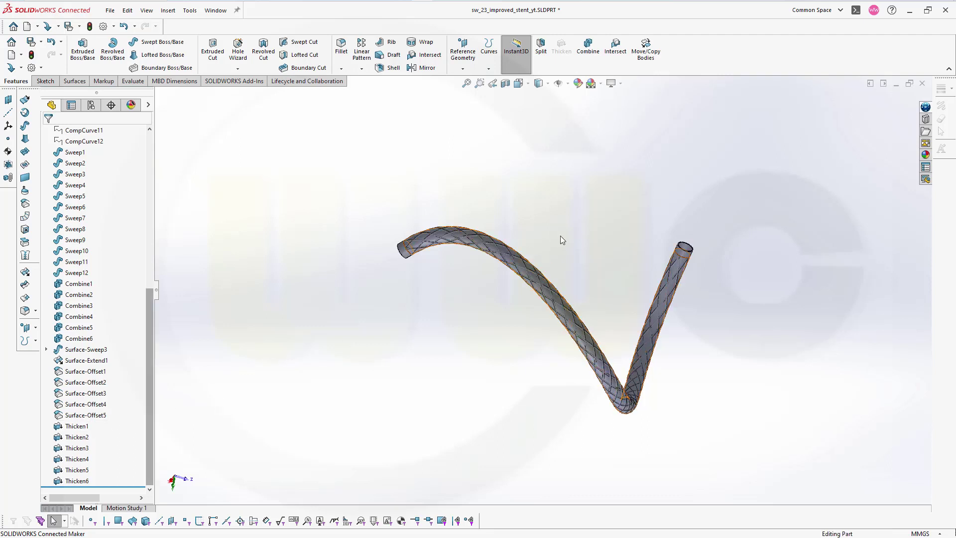
pyautogui.scroll(-2, 569, 237)
pyautogui.moveTo(461, 300); pyautogui.dragTo(403, 362, button='middle')
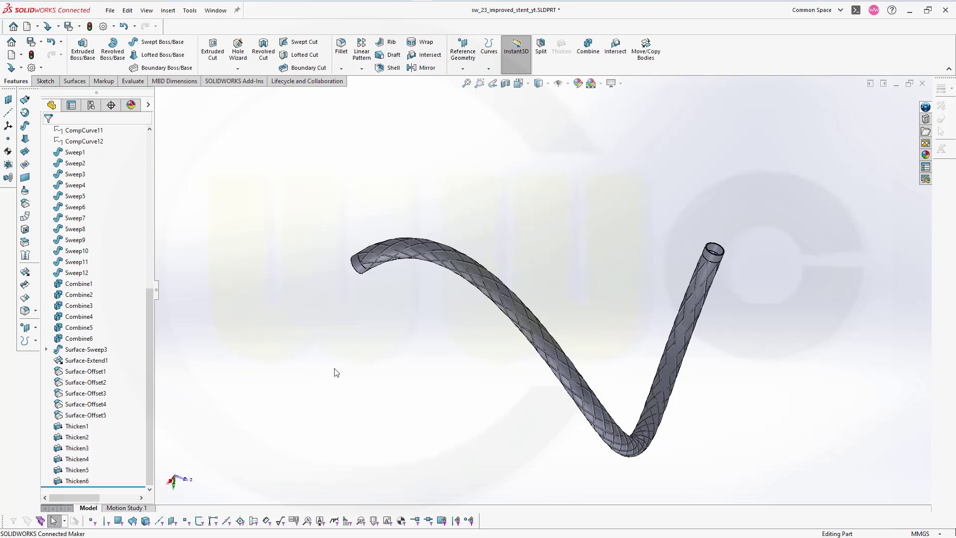
pyautogui.scroll(2, 491, 341)
pyautogui.scroll(-3, 498, 346)
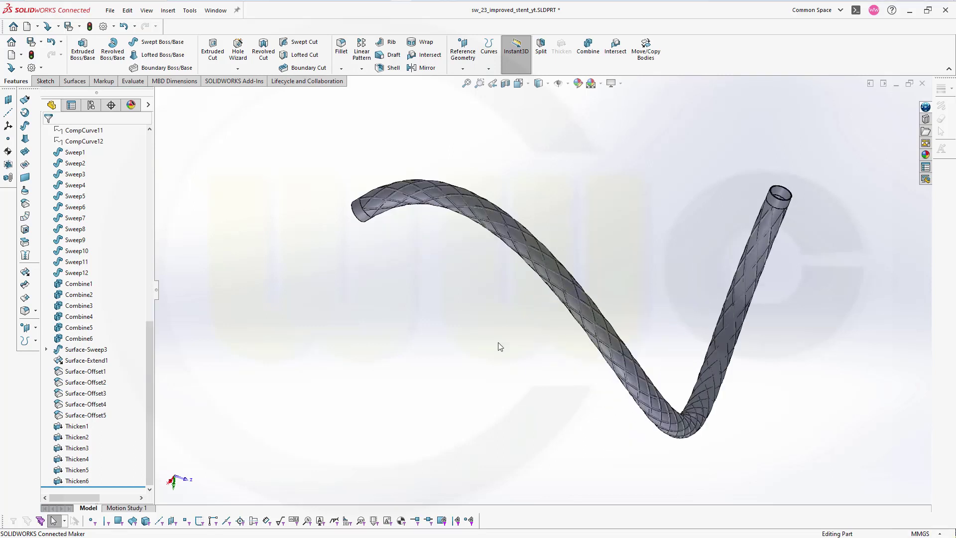
pyautogui.scroll(3, 501, 347)
pyautogui.scroll(-1, 448, 261)
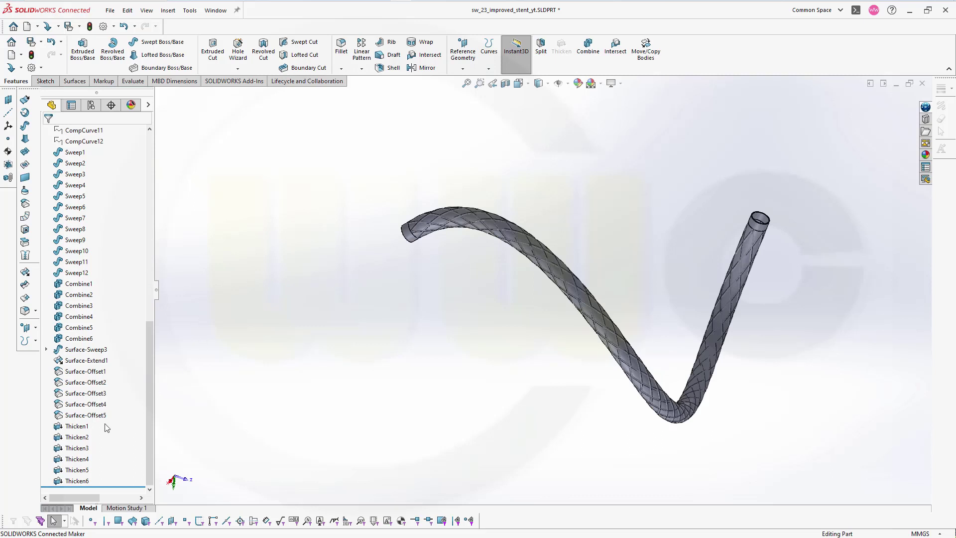
pyautogui.scroll(12, 111, 277)
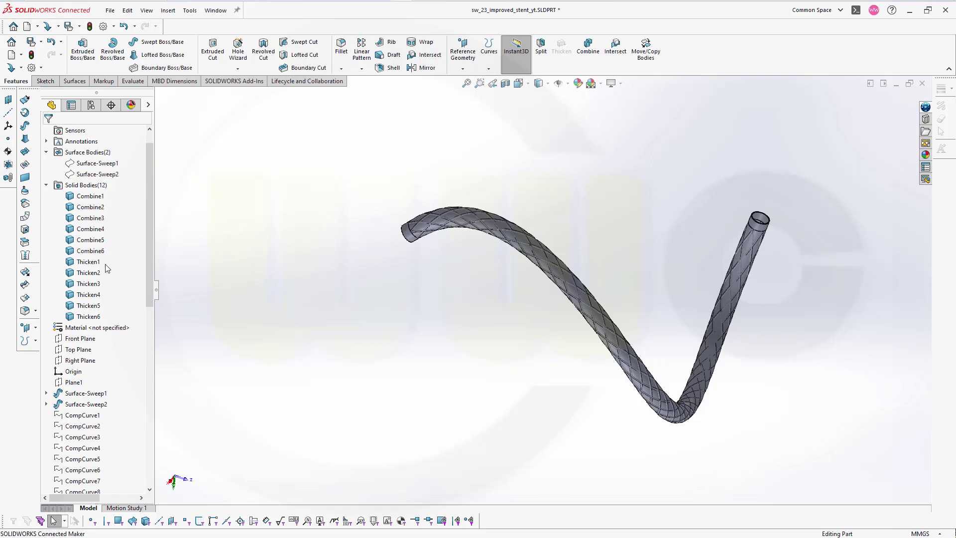
pyautogui.scroll(1, 111, 262)
pyautogui.click(90, 228)
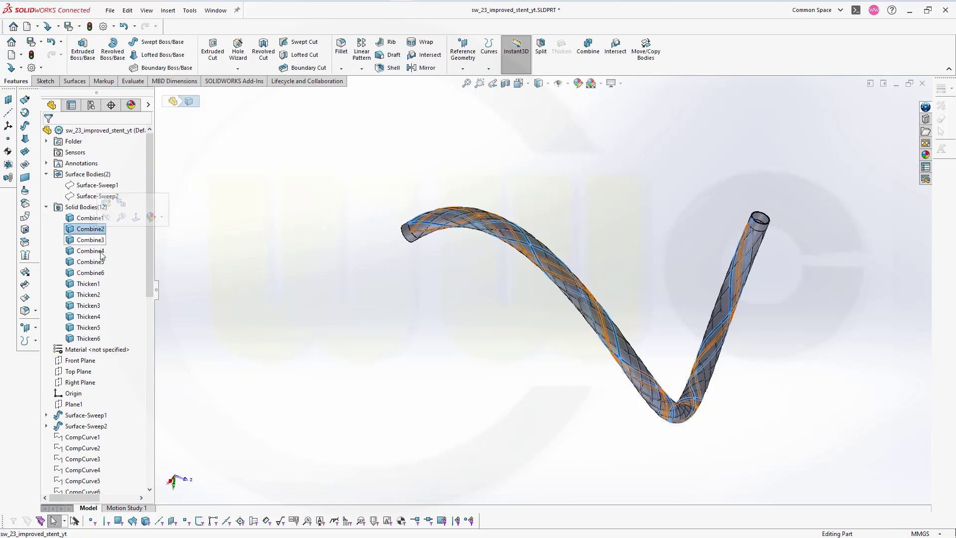
# - Hide the solid bodies Combine2 through Combine6 and Thicken2 through Thicken6
pyautogui.press('capslock')
pyautogui.click(96, 273)
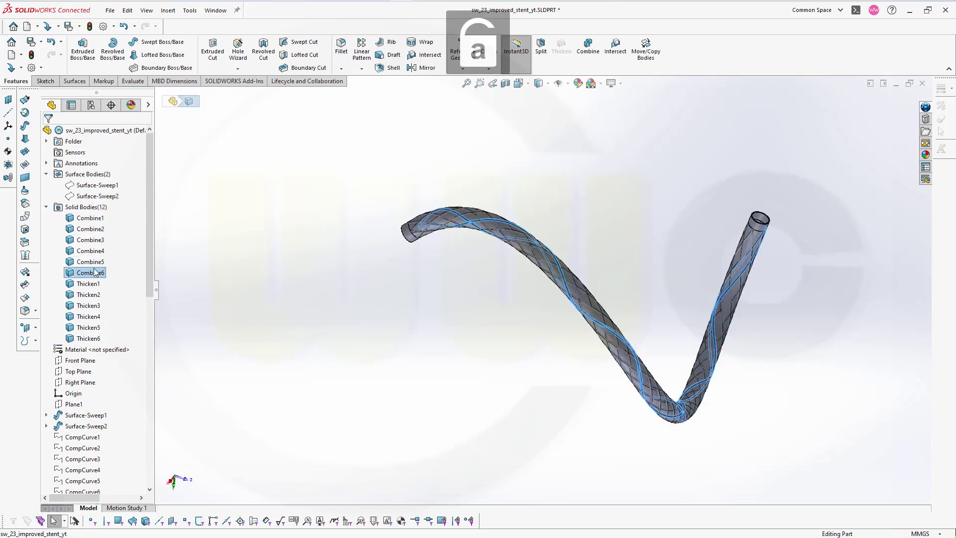
pyautogui.press('capslock')
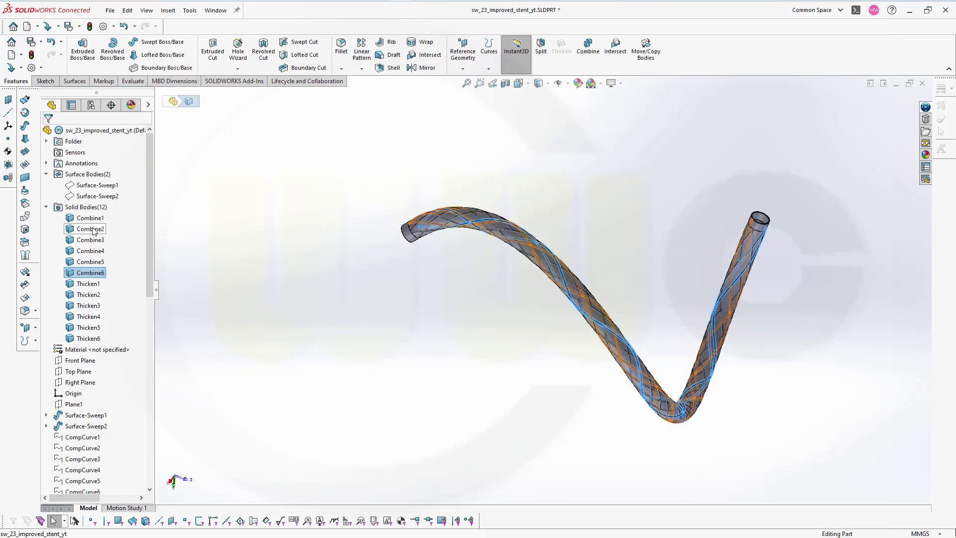
pyautogui.keyDown('shift'); pyautogui.click(92, 230); pyautogui.keyUp('shift')
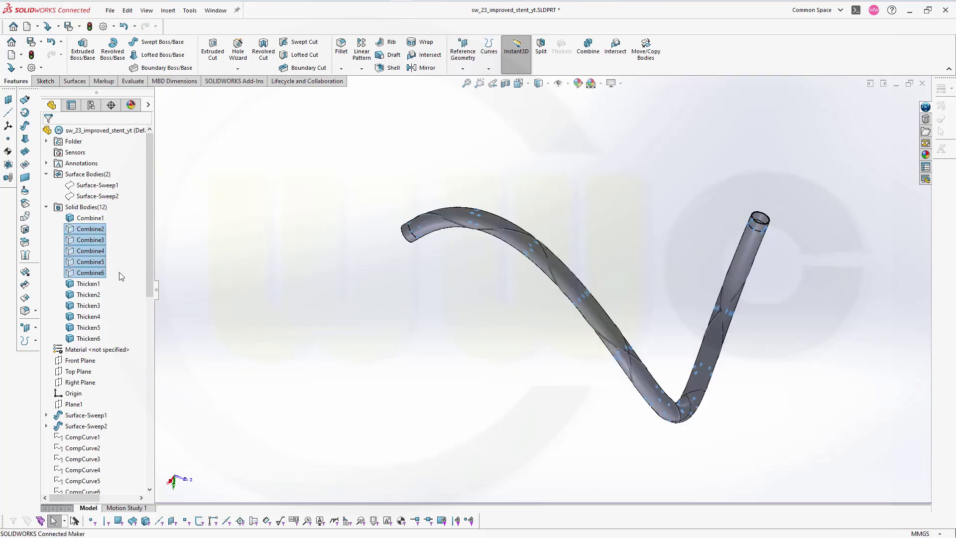
pyautogui.click(88, 294)
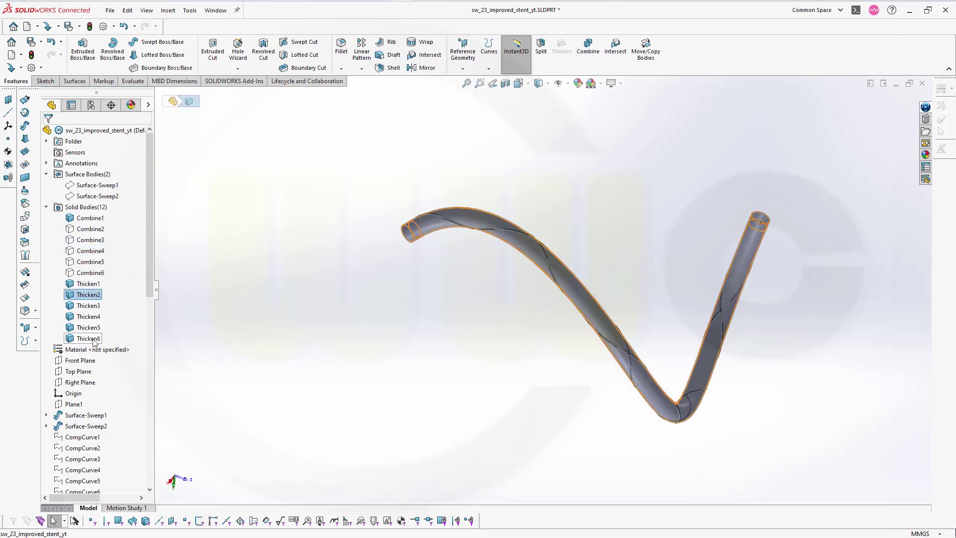
pyautogui.keyDown('shift'); pyautogui.click(88, 338); pyautogui.keyUp('shift')
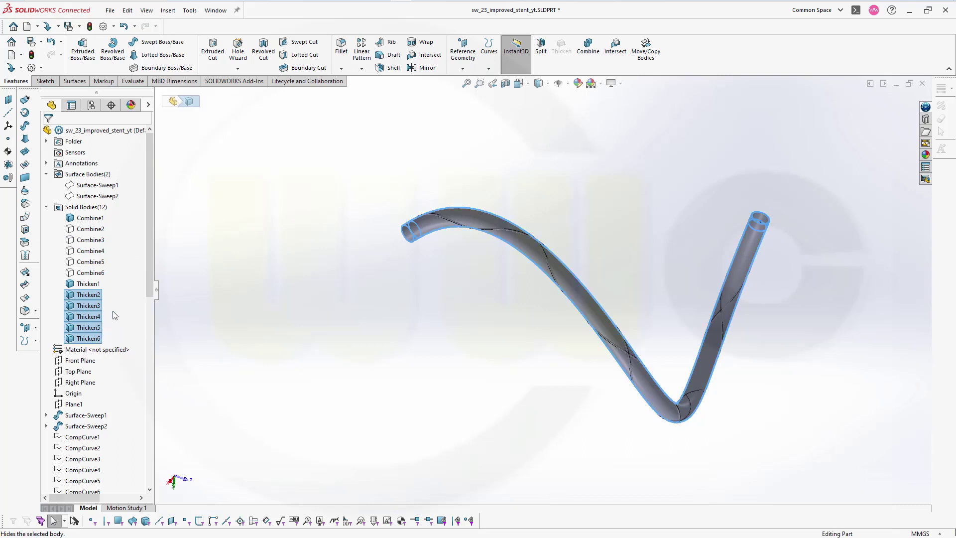
pyautogui.click(185, 258)
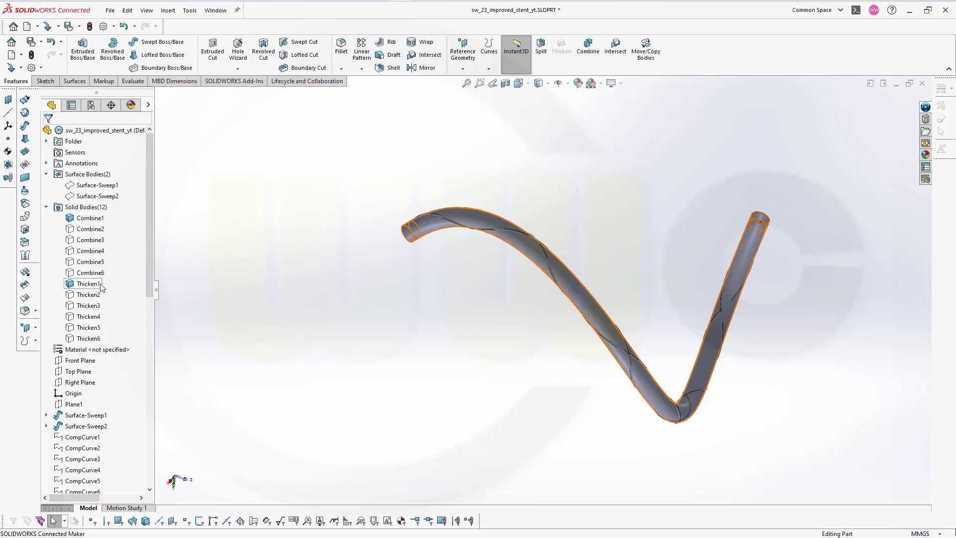
# - Set up an Intersect of Combine1 and Thicken1 that creates intersecting regions, and compute the region list
pyautogui.scroll(-2, 583, 202)
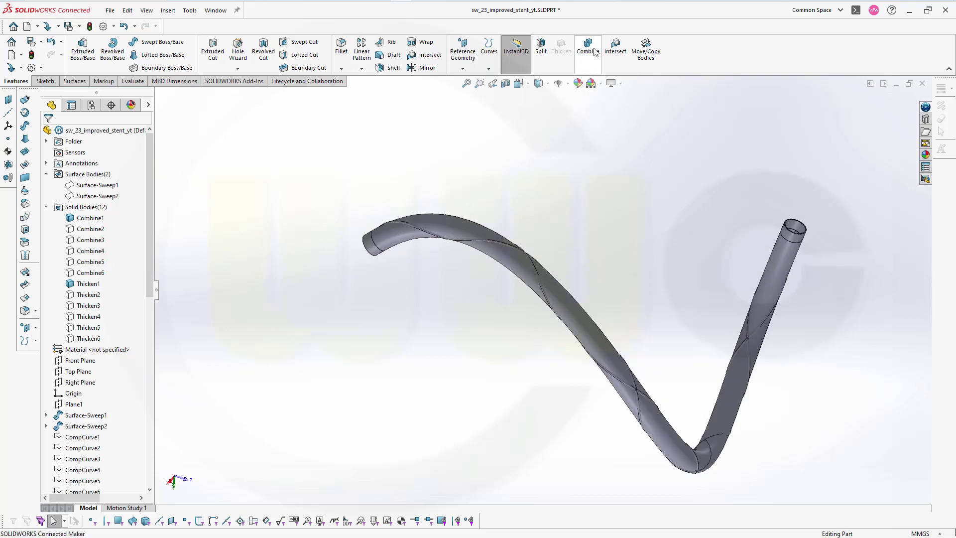
pyautogui.click(615, 47)
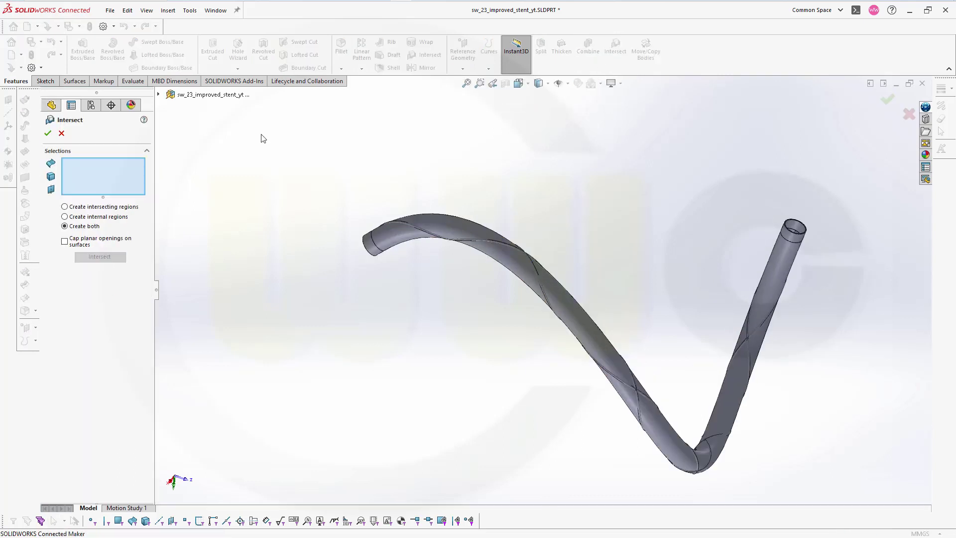
pyautogui.click(159, 94)
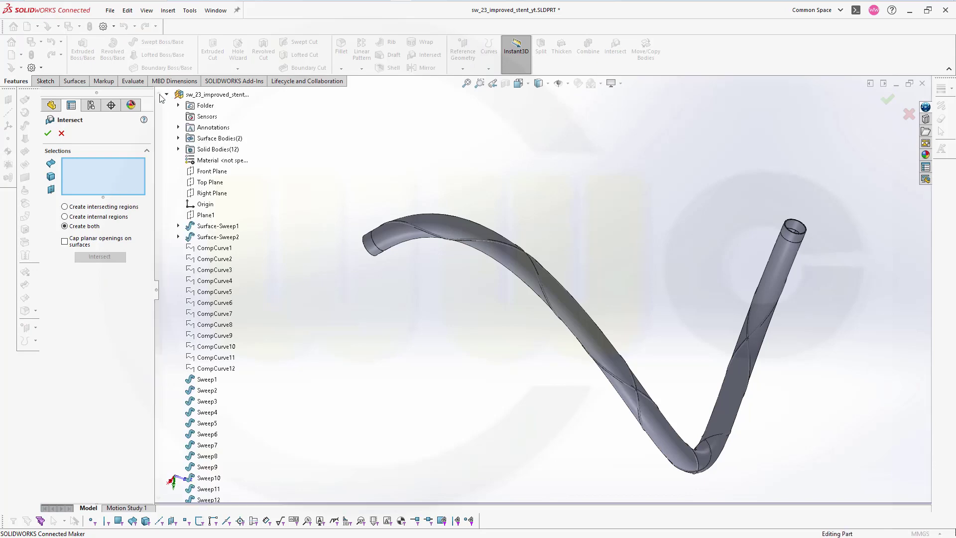
pyautogui.click(178, 149)
pyautogui.click(224, 161)
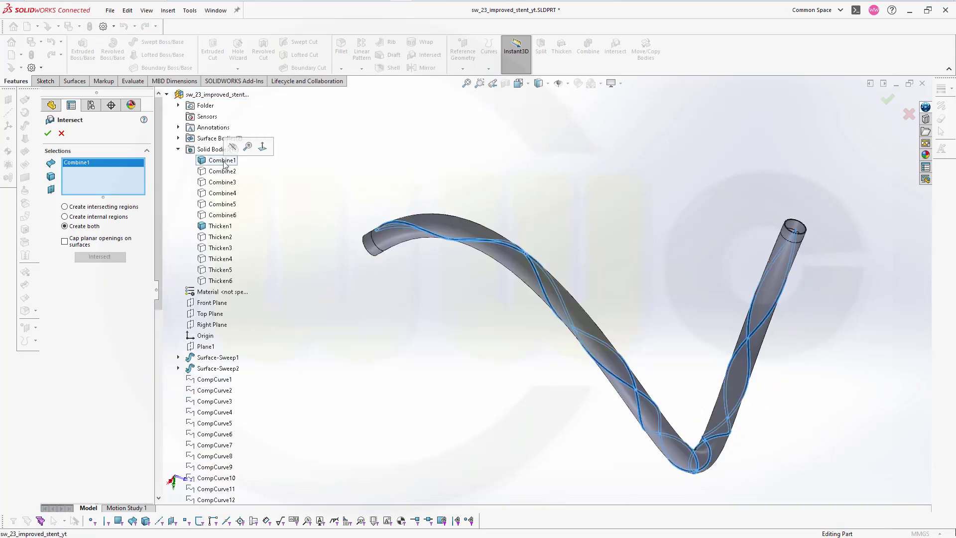
pyautogui.click(224, 226)
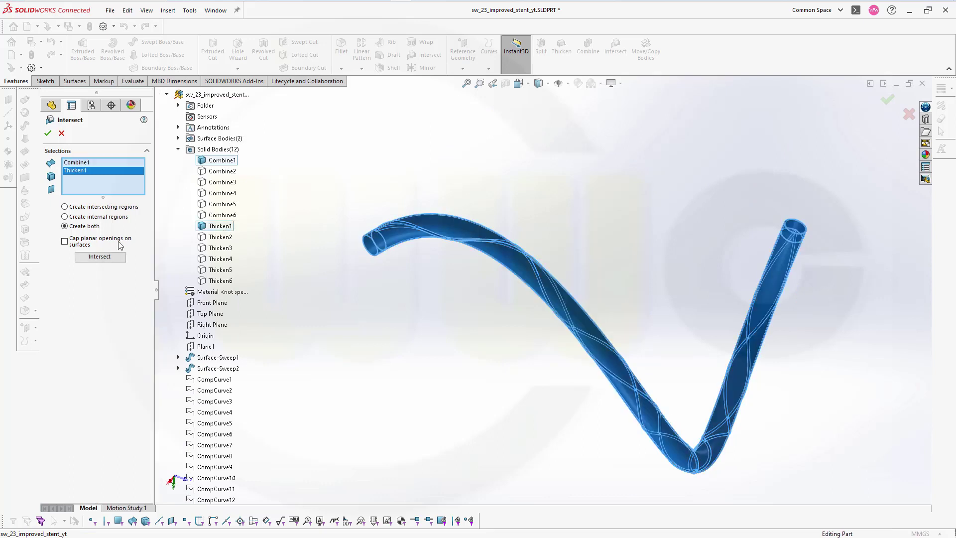
pyautogui.click(69, 208)
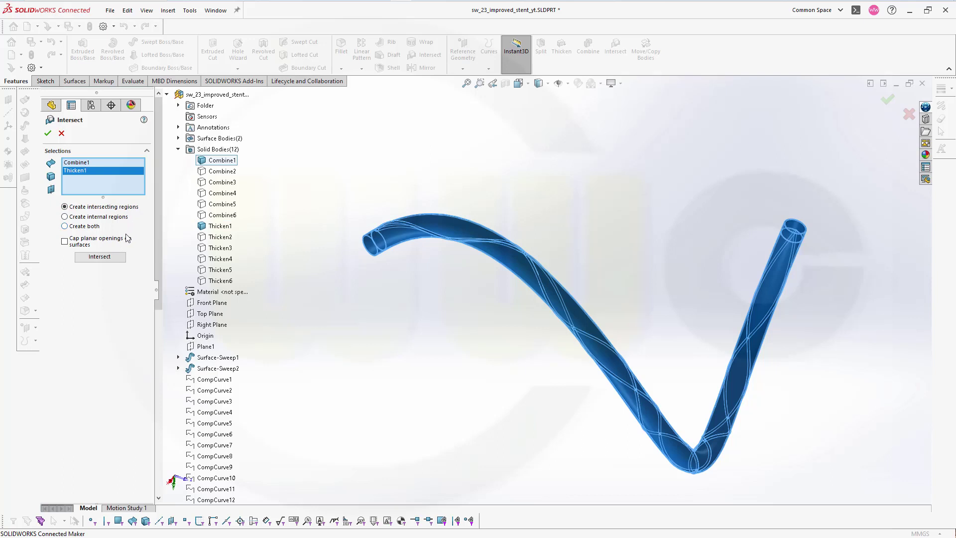
pyautogui.click(99, 257)
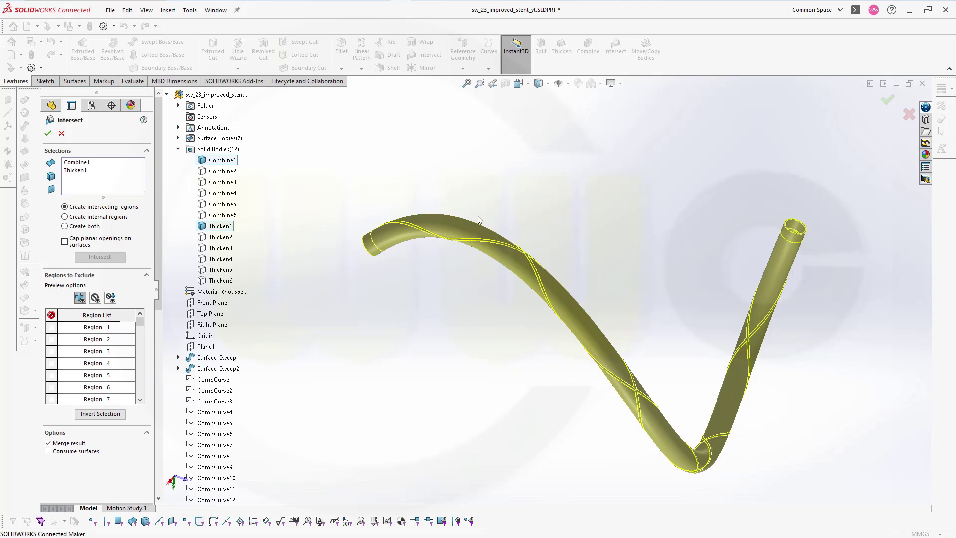
# - Exclude every region except Region 14 by inverting the exclusion selection, and complete the Intersect with merged results
pyautogui.scroll(-4, 478, 219)
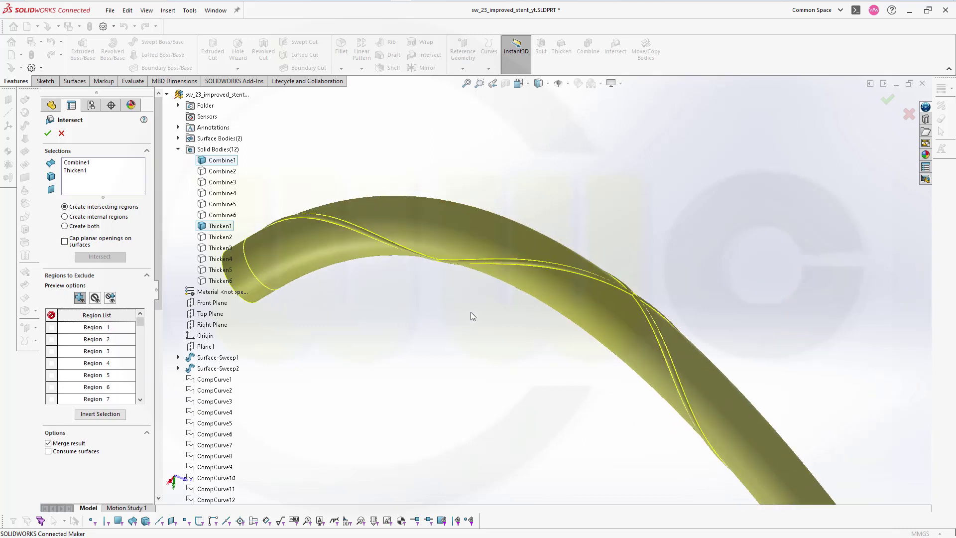
pyautogui.scroll(-3, 470, 312)
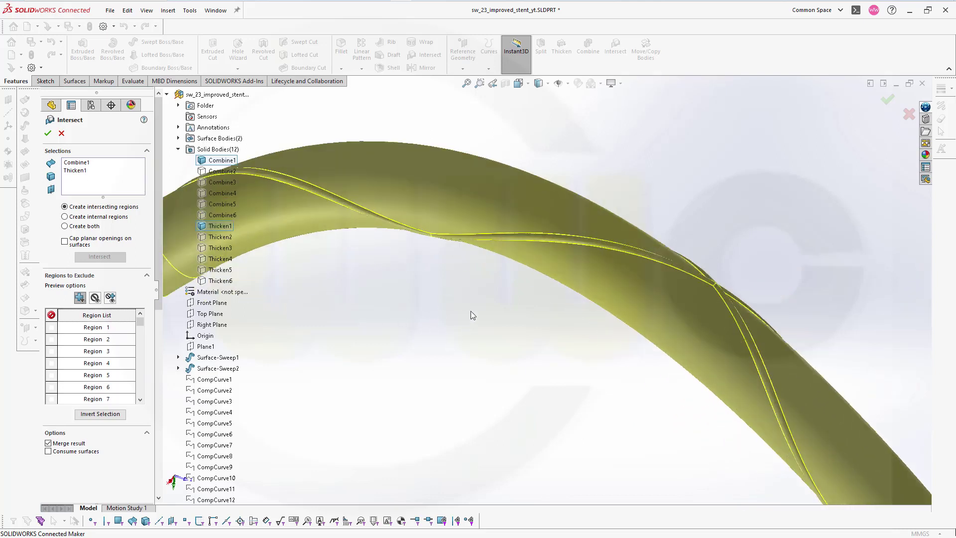
pyautogui.click(527, 240)
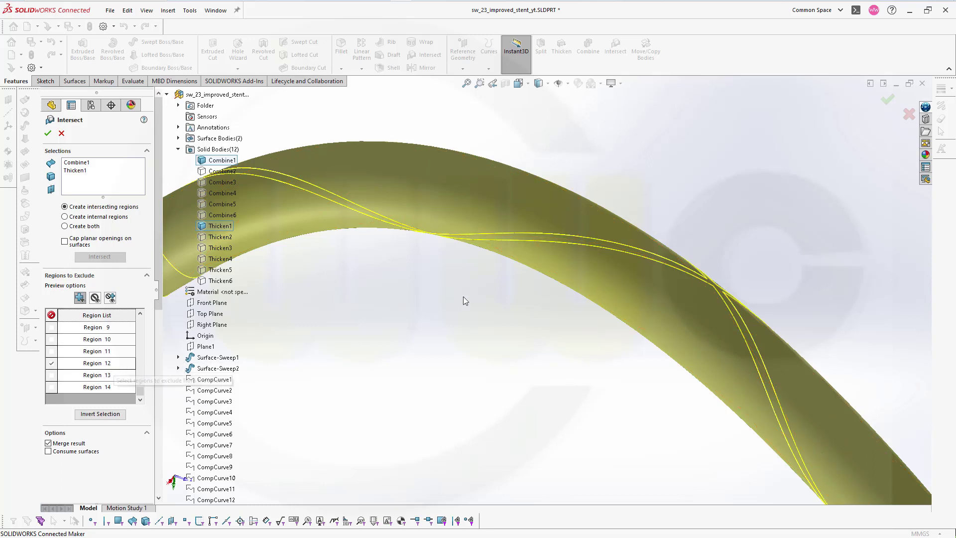
pyautogui.click(532, 238)
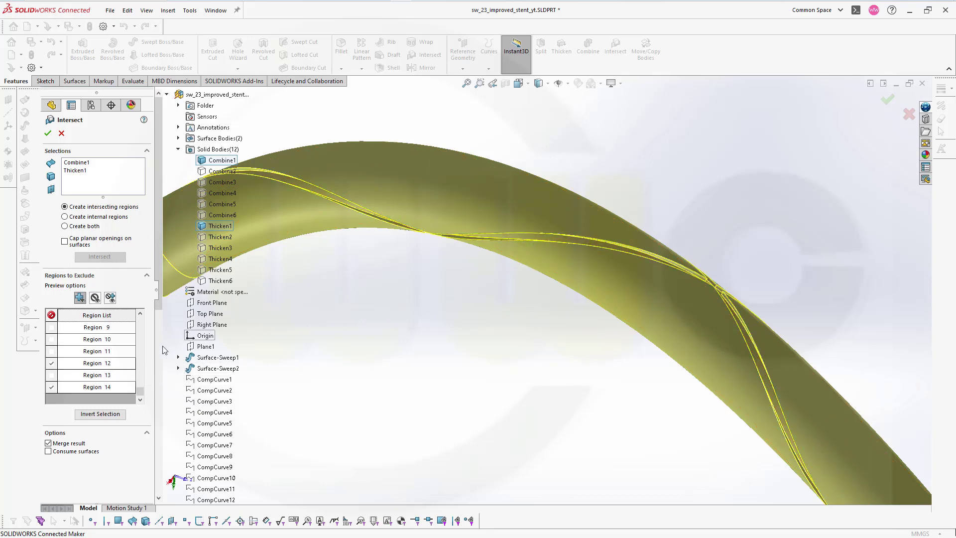
pyautogui.click(52, 364)
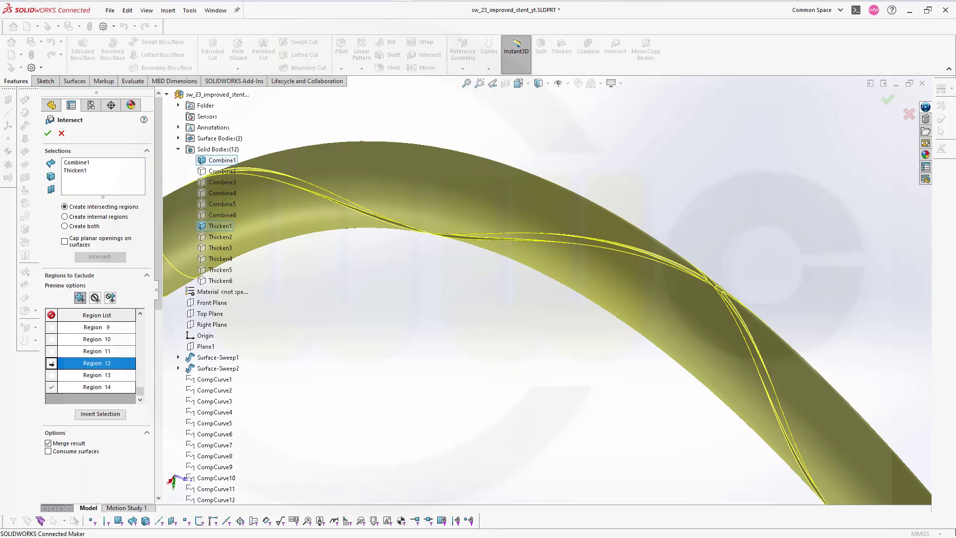
pyautogui.click(110, 399)
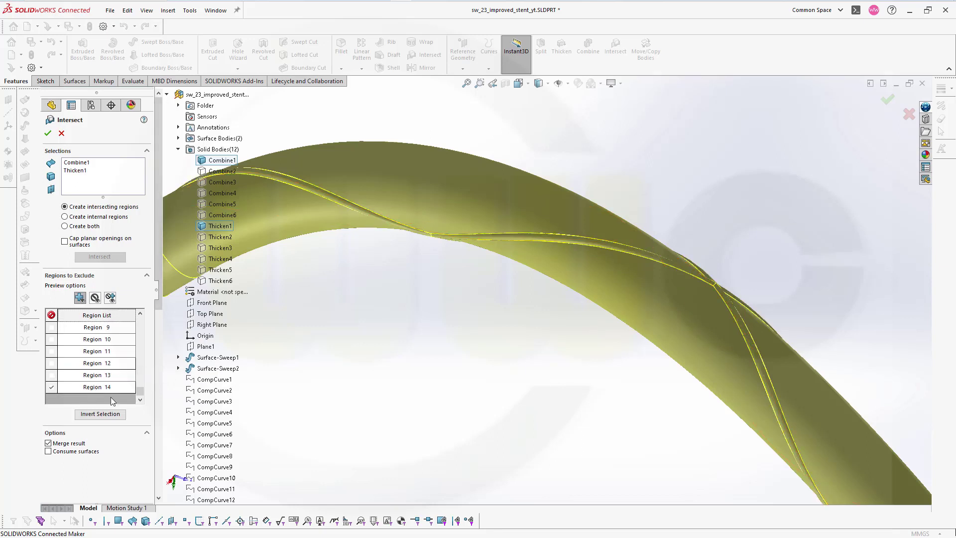
pyautogui.click(101, 414)
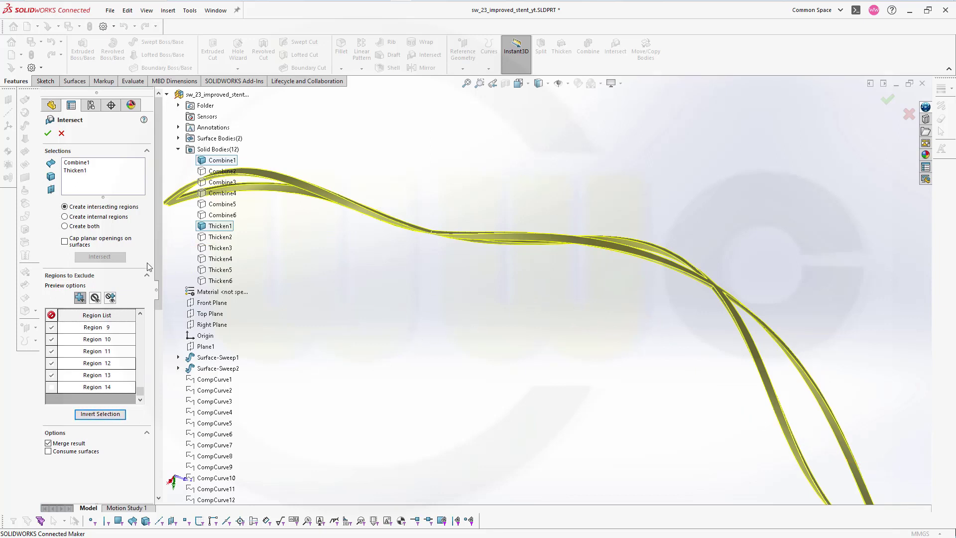
pyautogui.click(48, 134)
# - Examine the intersected strand pair along its full length
pyautogui.scroll(2, 463, 284)
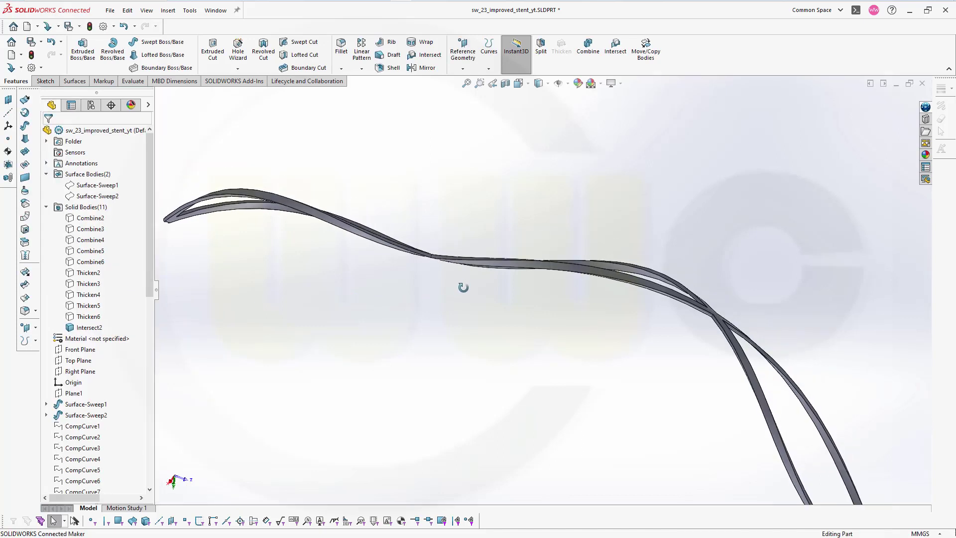
pyautogui.scroll(3, 518, 339)
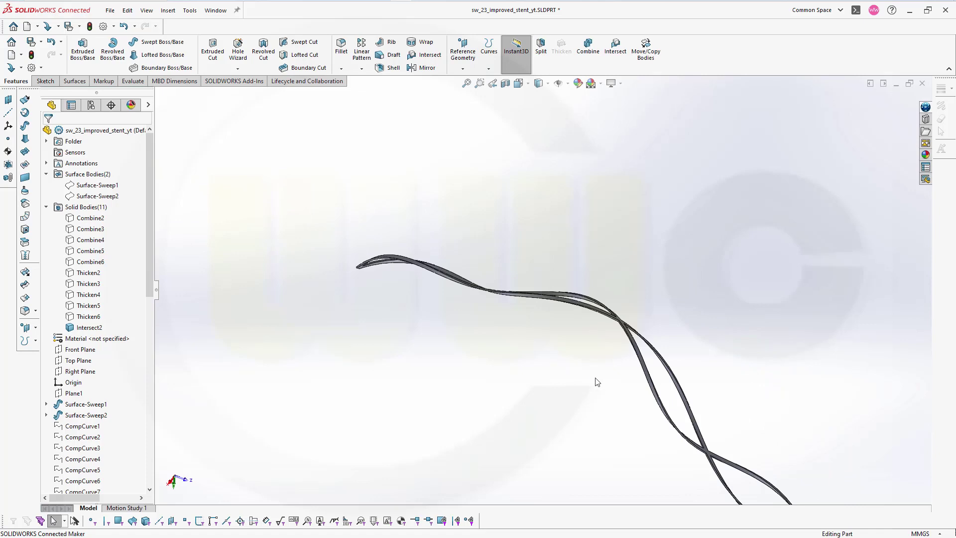
pyautogui.scroll(2, 593, 368)
pyautogui.scroll(-2, 573, 339)
pyautogui.scroll(1, 878, 459)
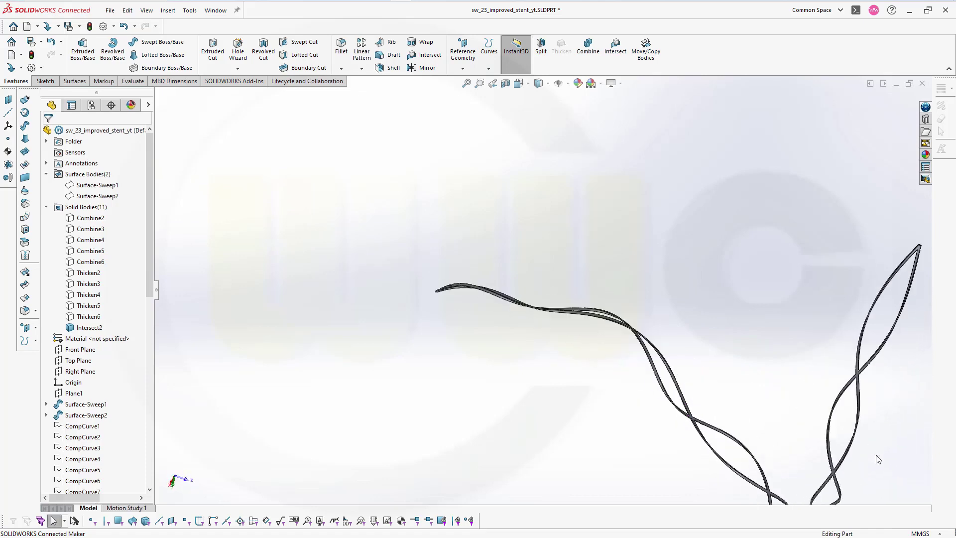
pyautogui.scroll(-3, 866, 448)
pyautogui.scroll(3, 725, 414)
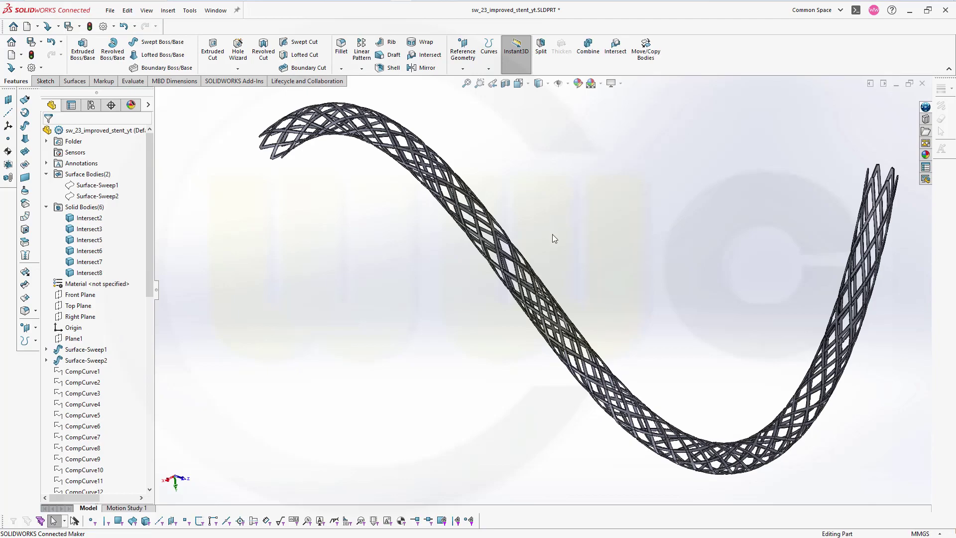
# - Inspect the complete braided stent from several angles, including close-ups of the strand crossings and the open ends
pyautogui.moveTo(551, 234); pyautogui.dragTo(463, 240, button='middle')
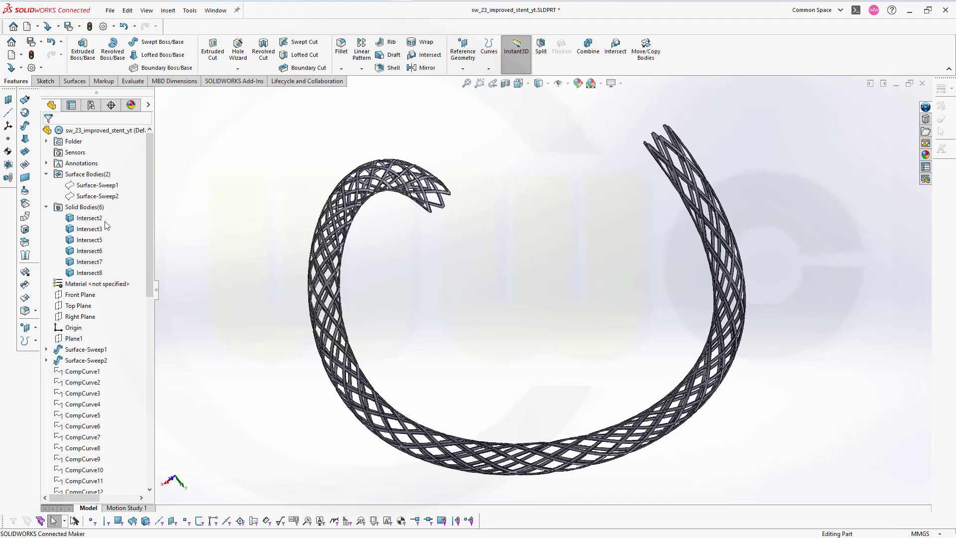
pyautogui.scroll(-10, 376, 283)
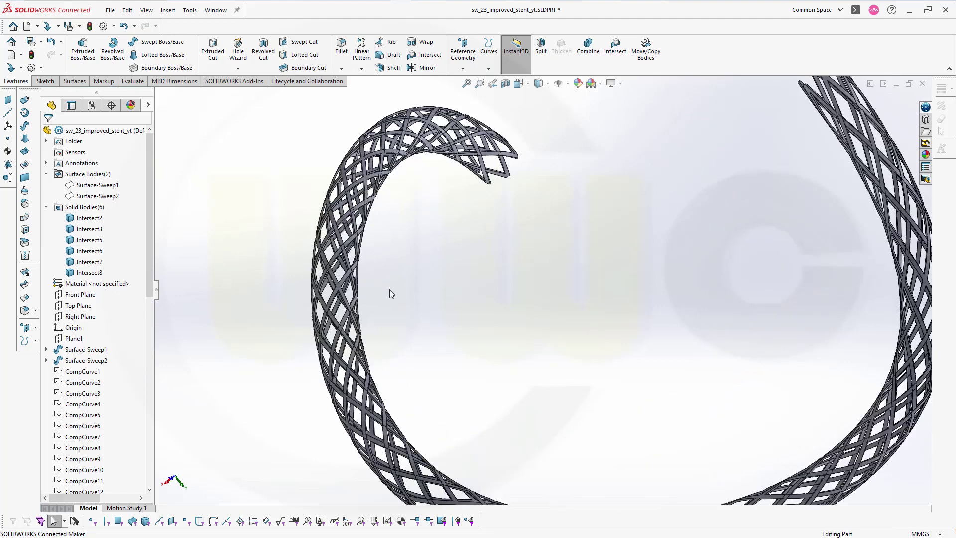
pyautogui.scroll(-5, 311, 246)
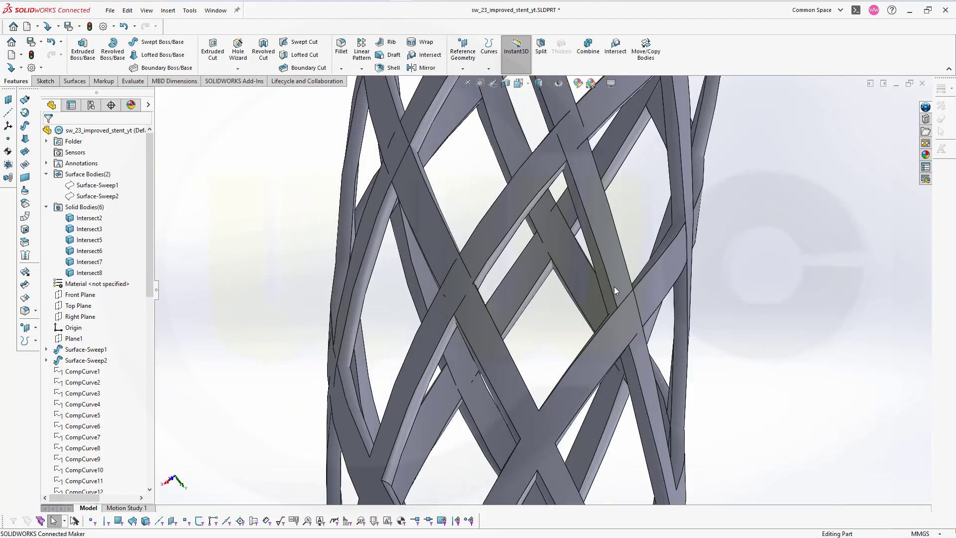
pyautogui.moveTo(769, 321)
pyautogui.mouseDown(button='middle')
pyautogui.moveTo(751, 315)
pyautogui.moveTo(775, 339)
pyautogui.mouseUp(button='middle')
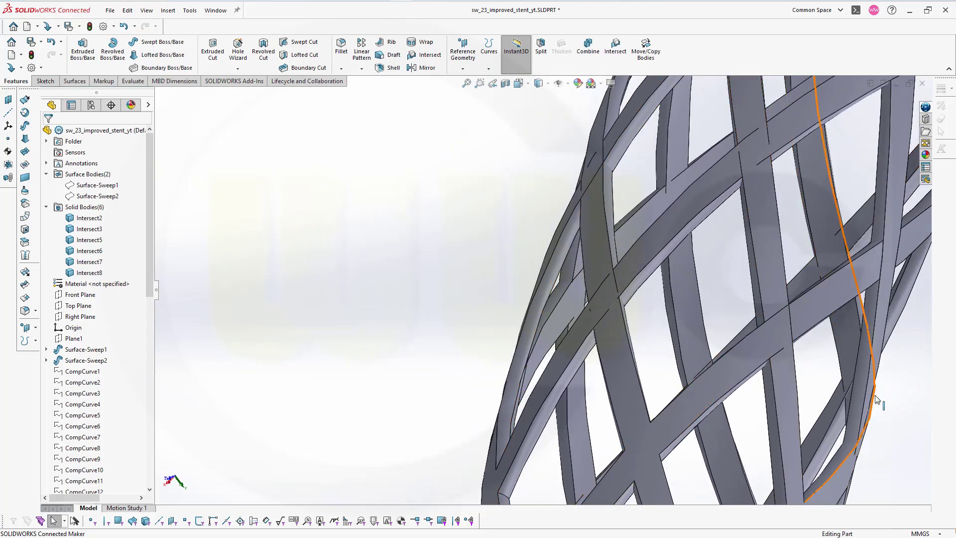
pyautogui.scroll(-3, 866, 393)
pyautogui.scroll(-2, 869, 396)
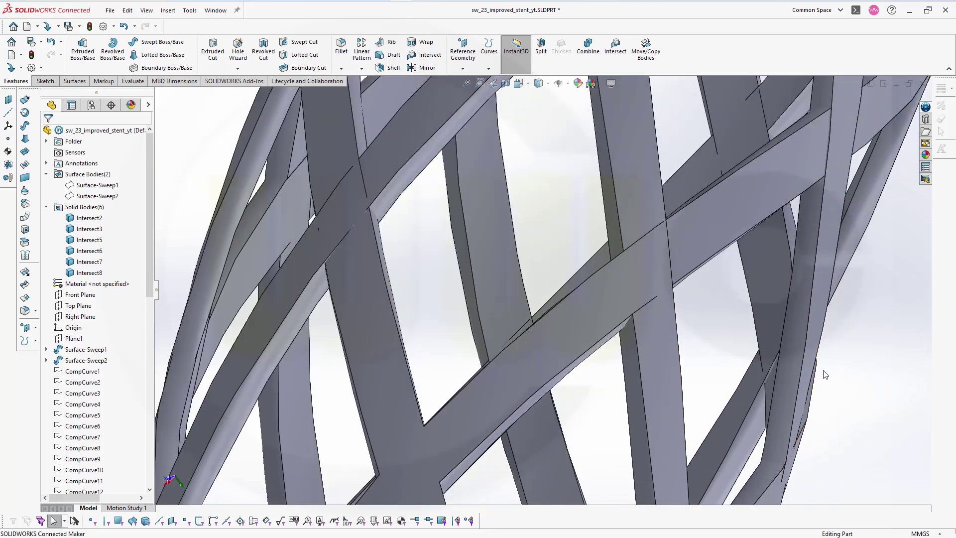
pyautogui.moveTo(823, 375); pyautogui.dragTo(802, 333, button='middle')
pyautogui.scroll(3, 802, 333)
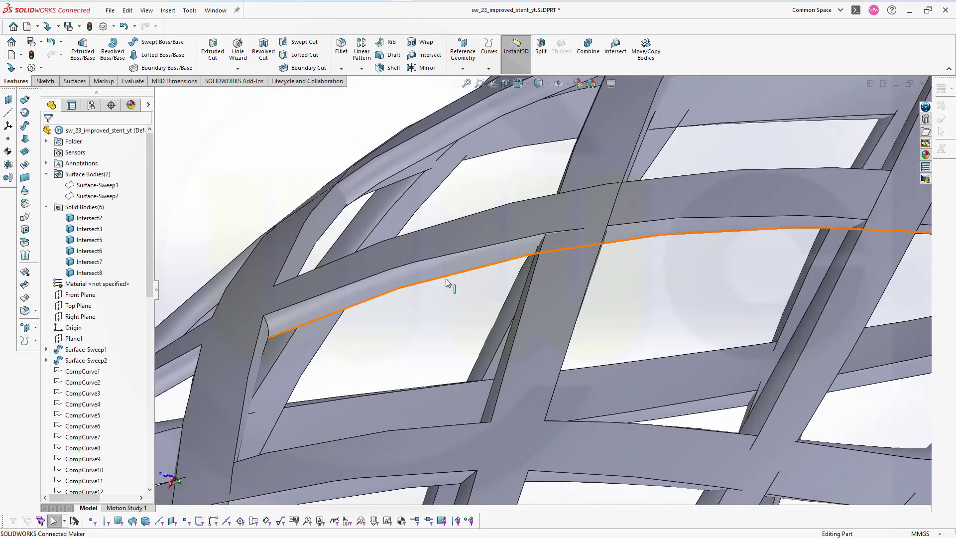
pyautogui.scroll(3, 460, 278)
pyautogui.scroll(5, 486, 293)
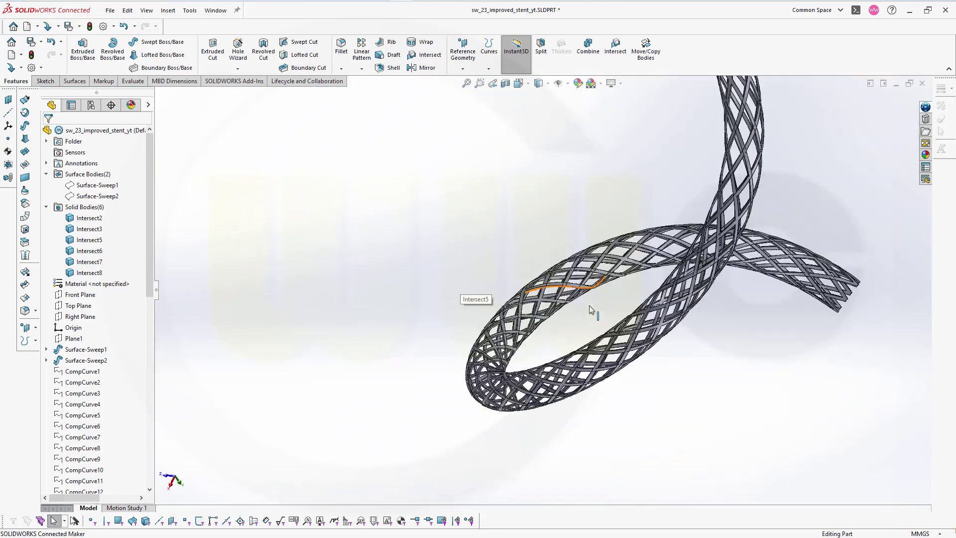
pyautogui.scroll(-5, 608, 293)
pyautogui.scroll(-2, 871, 326)
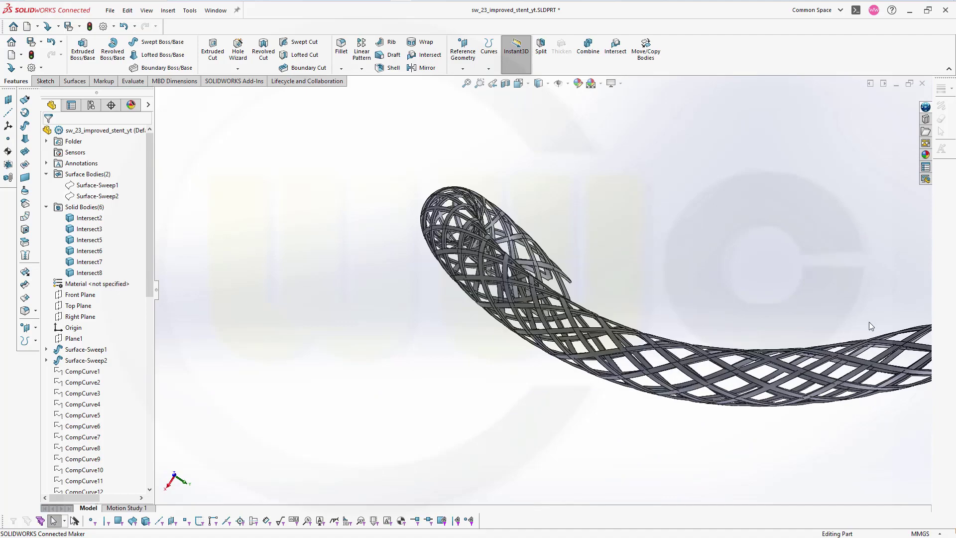
pyautogui.scroll(4, 871, 326)
pyautogui.scroll(2, 766, 261)
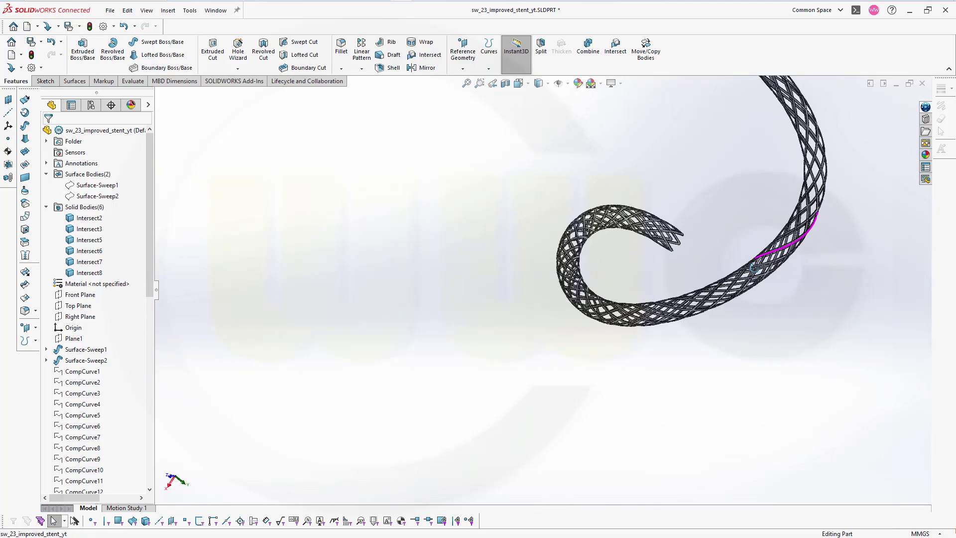
pyautogui.scroll(-3, 757, 177)
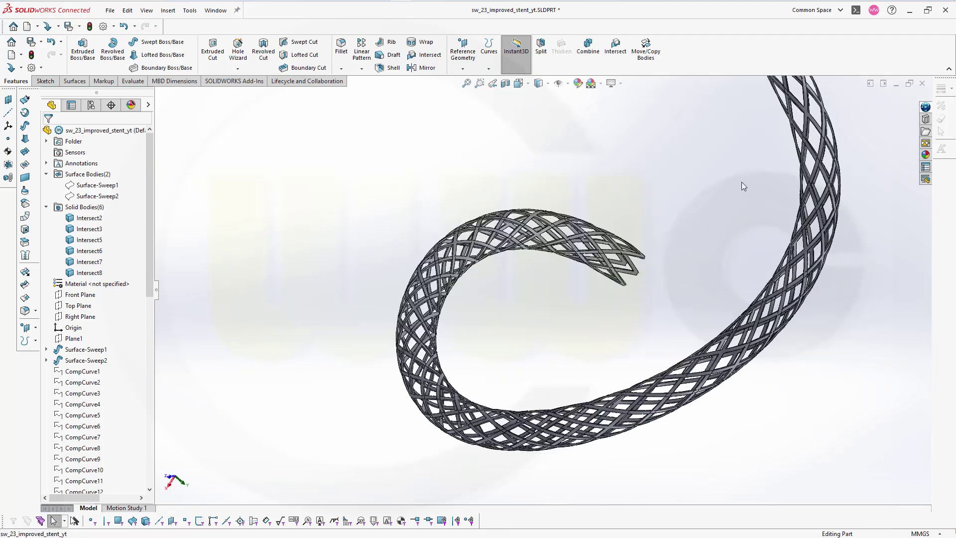
pyautogui.scroll(5, 716, 197)
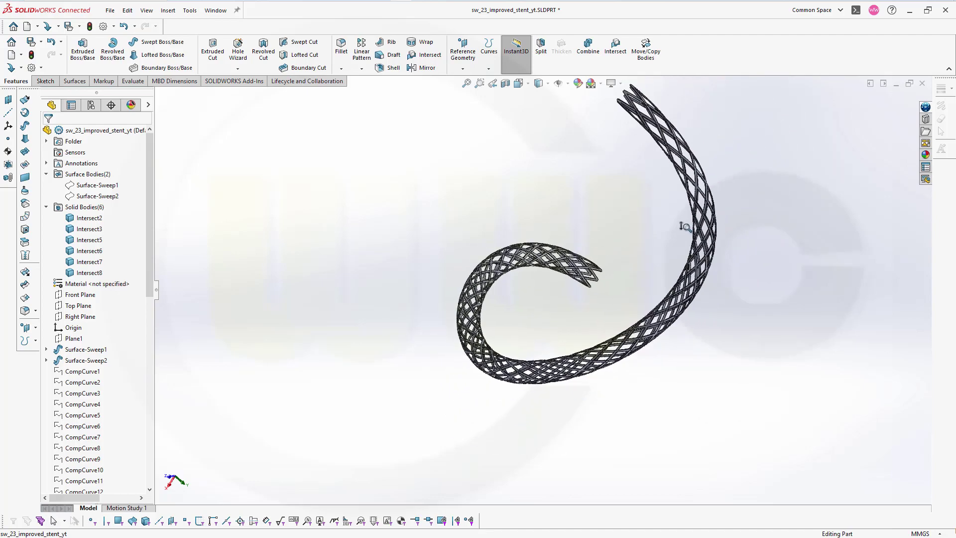
pyautogui.scroll(-3, 573, 222)
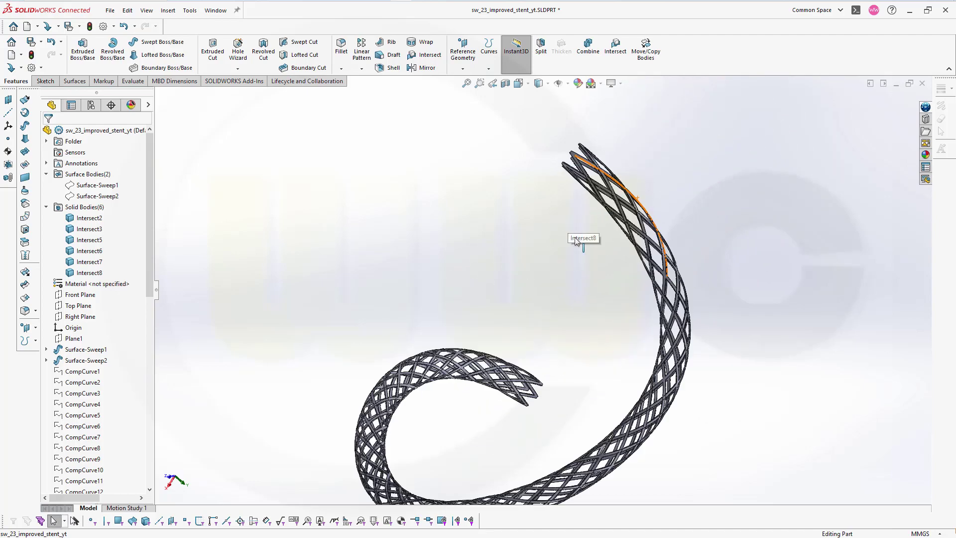